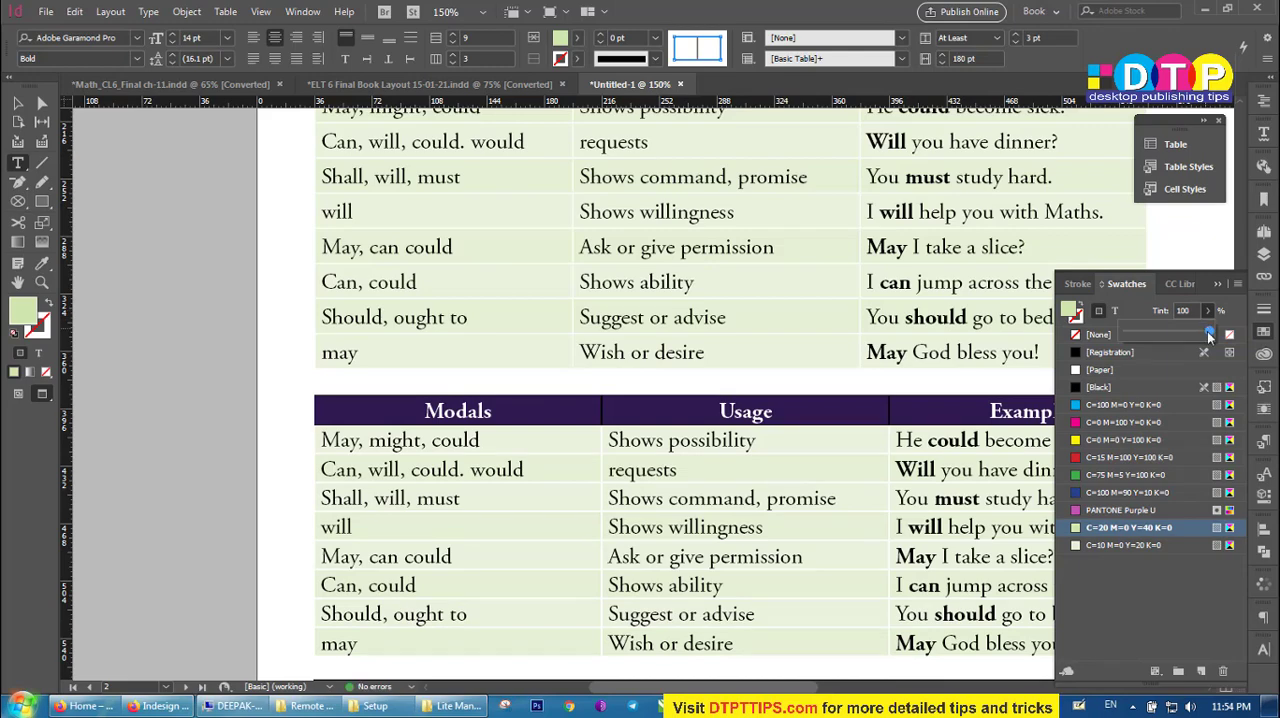
{"action": "left_click", "coordinate": [694, 452]}
{"action": "left_click", "coordinate": [676, 420]}
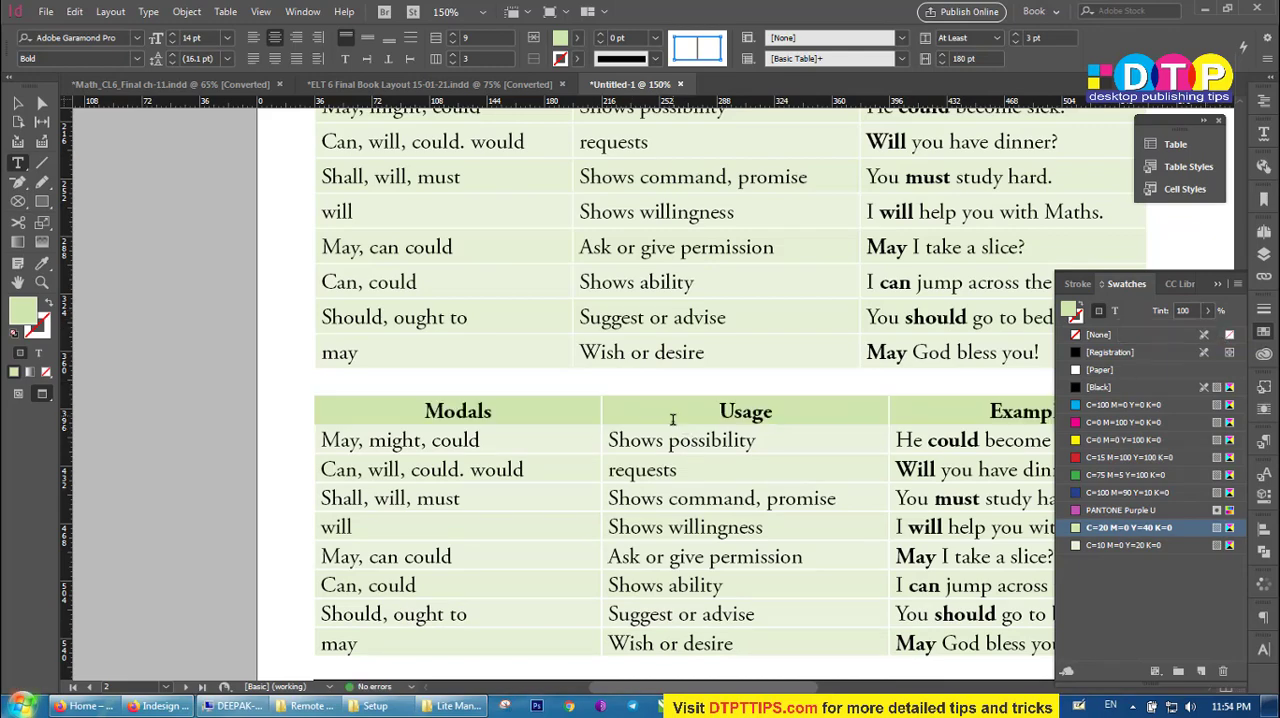
{"action": "scroll", "coordinate": [780, 500], "scroll_direction": "down", "scroll_amount": 2}
{"action": "scroll", "coordinate": [737, 454], "scroll_direction": "right", "scroll_amount": 2}
{"action": "scroll", "coordinate": [740, 453], "scroll_direction": "up", "scroll_amount": 1}
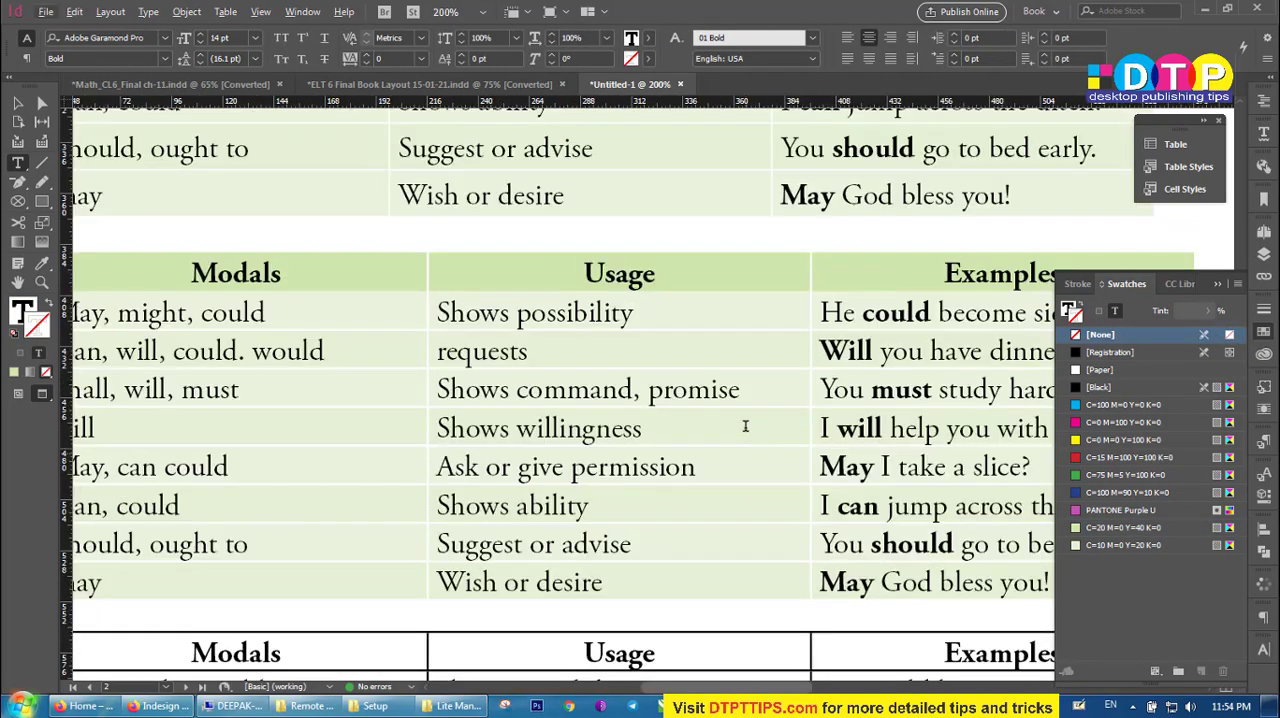
{"action": "scroll", "coordinate": [720, 412], "scroll_direction": "up", "scroll_amount": 2}
{"action": "scroll", "coordinate": [657, 382], "scroll_direction": "down", "scroll_amount": 2}
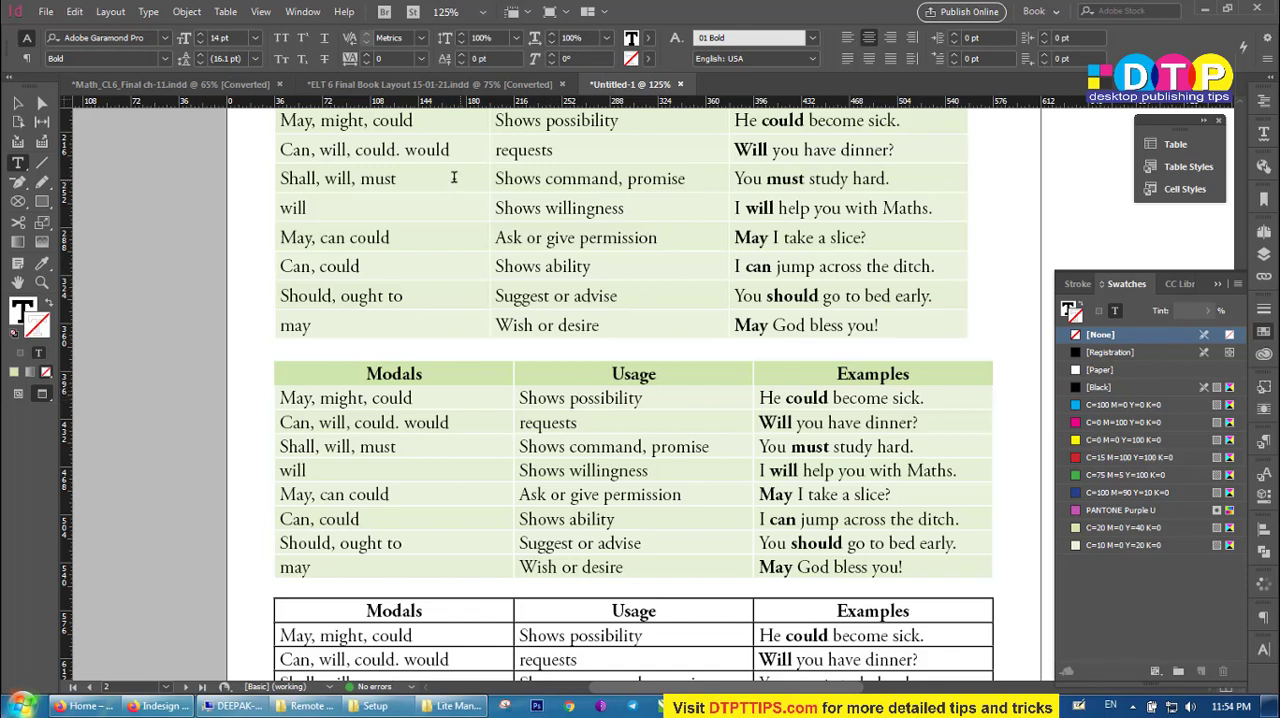
Check the first table's row height, and set the minimum height of all rows in the second table to 22 pt.
{"action": "left_click_drag", "start_coordinate": [453, 178], "coordinate": [770, 181]}
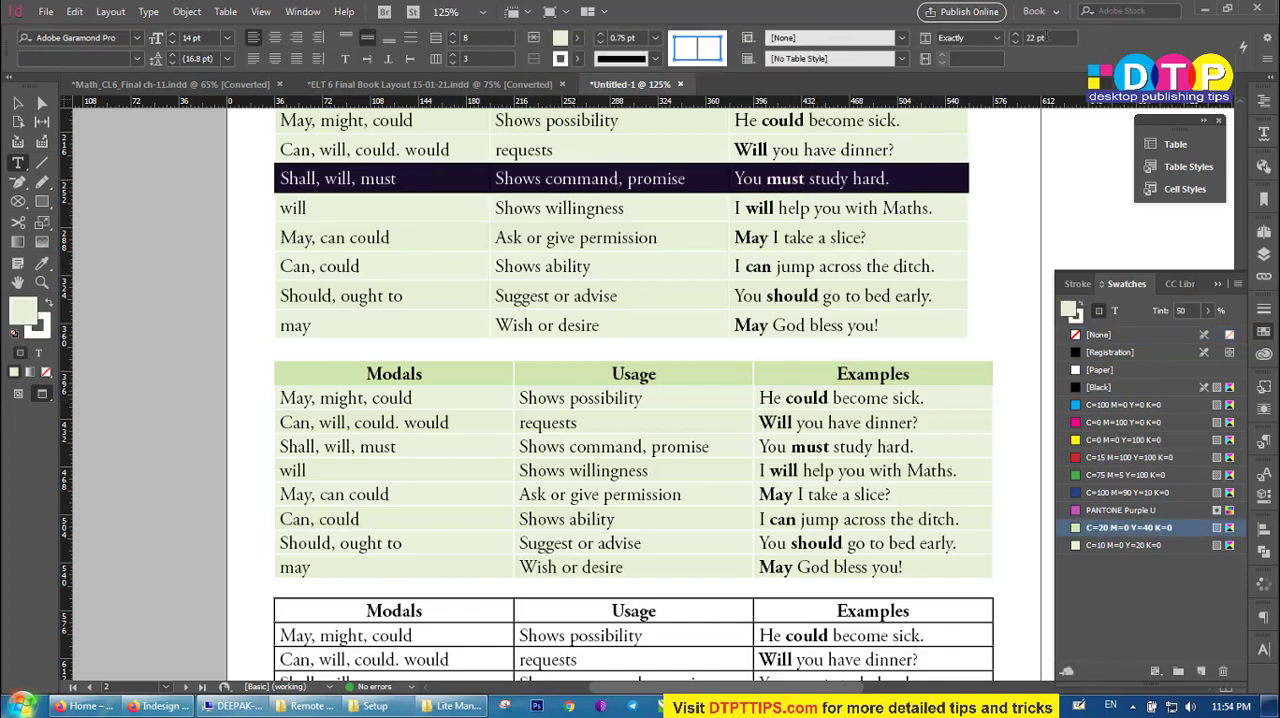
{"action": "left_click_drag", "start_coordinate": [463, 385], "coordinate": [940, 565]}
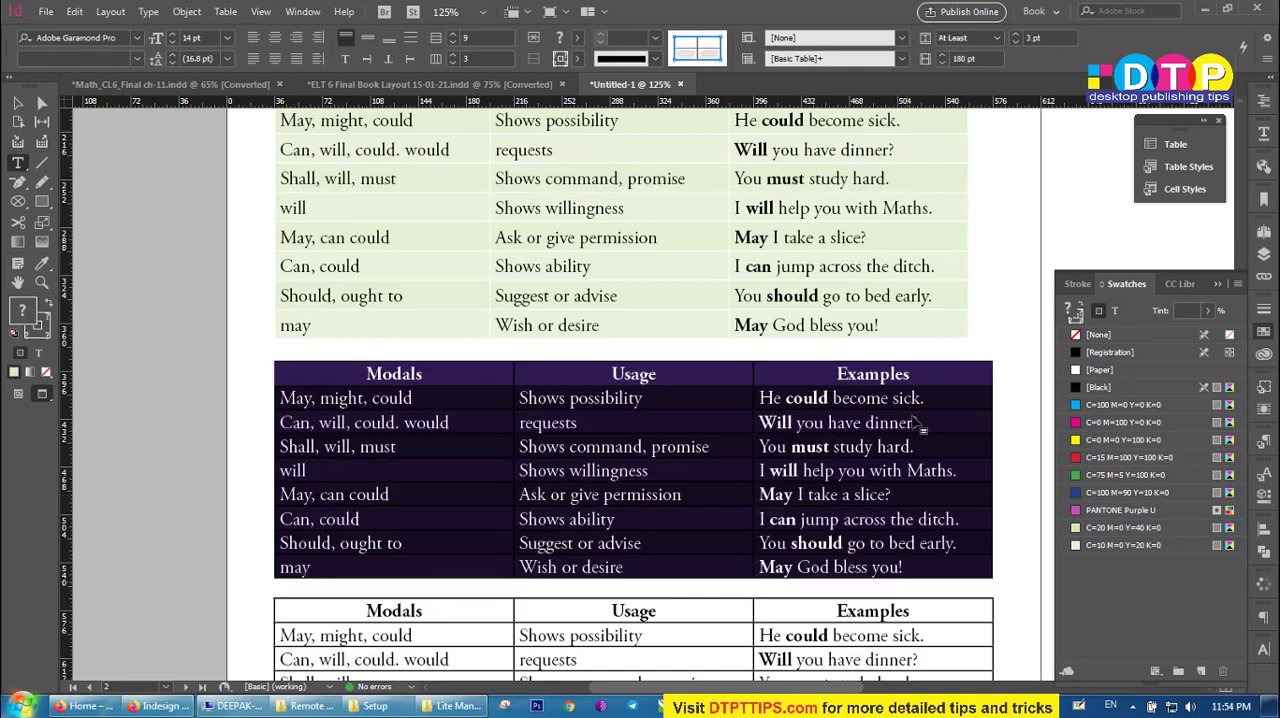
{"action": "left_click", "coordinate": [1049, 37]}
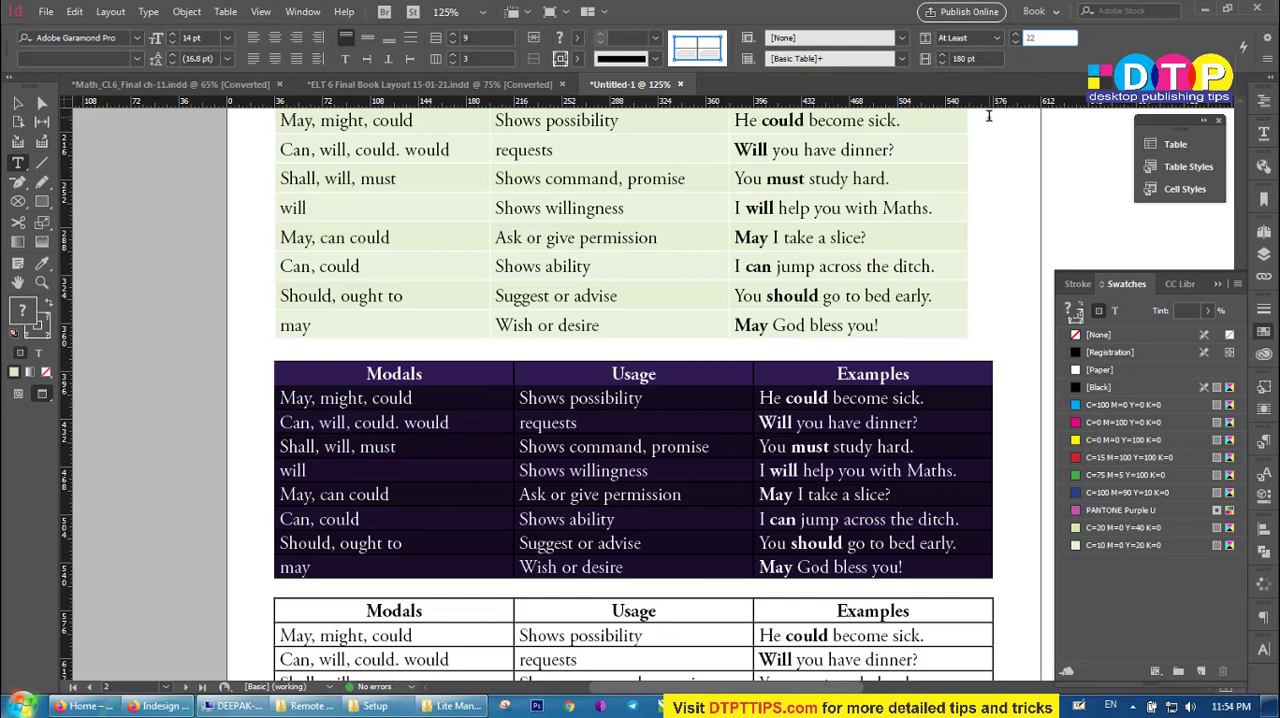
{"action": "key", "text": "Return"}
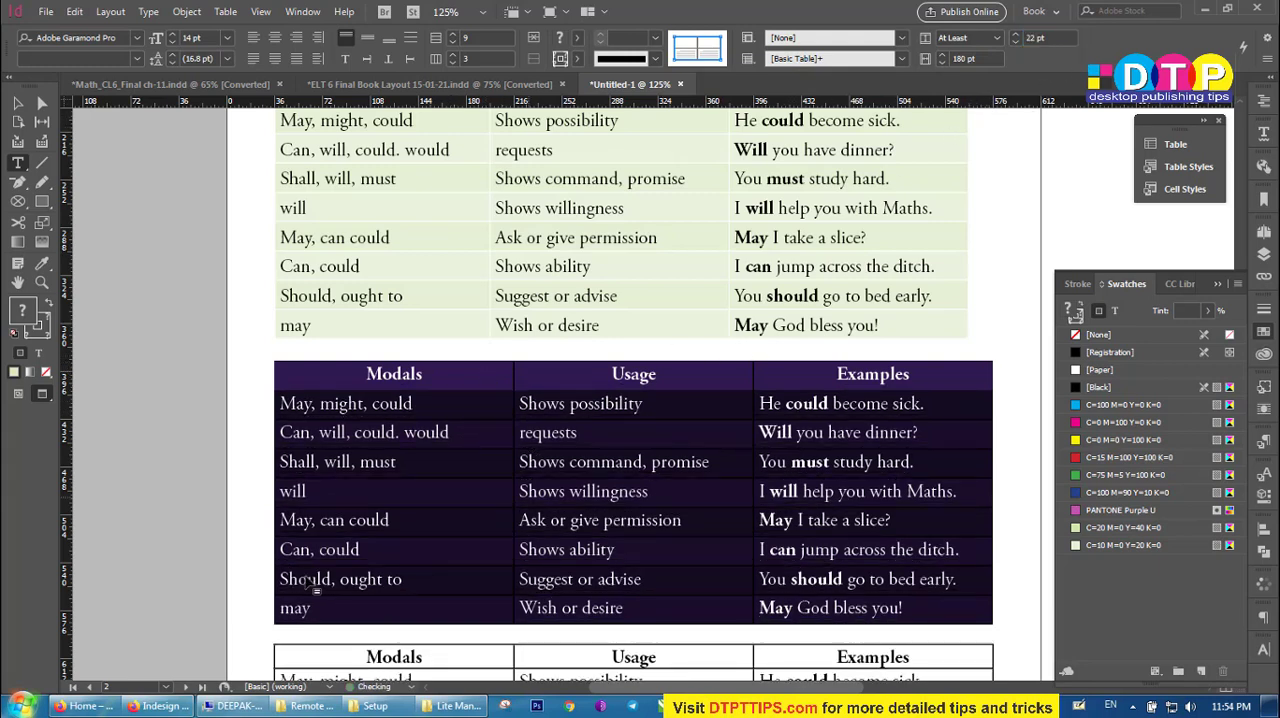
{"action": "left_click", "coordinate": [468, 466]}
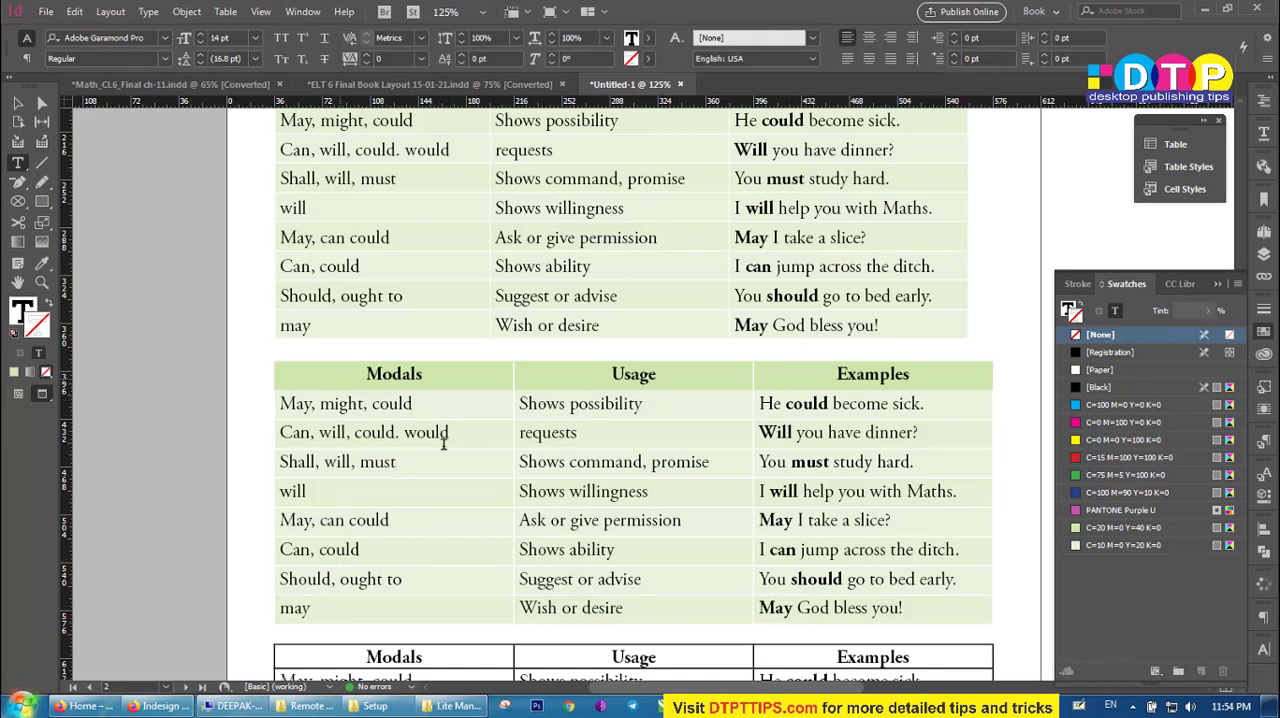
Set the linked cell insets of the entire second table to 8 pt on all sides.
{"action": "scroll", "coordinate": [500, 445], "scroll_direction": "up", "scroll_amount": 3}
{"action": "scroll", "coordinate": [476, 415], "scroll_direction": "down", "scroll_amount": 2}
{"action": "left_click_drag", "start_coordinate": [310, 421], "coordinate": [858, 662]}
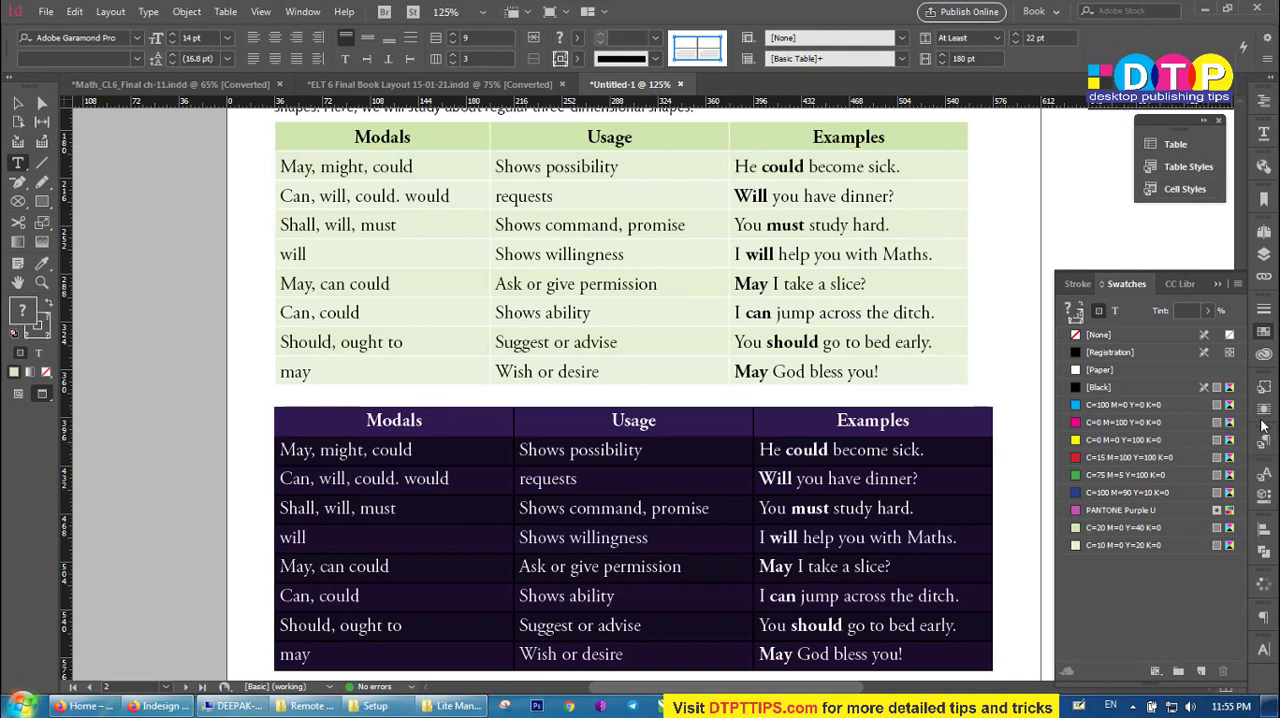
{"action": "left_click", "coordinate": [1170, 147]}
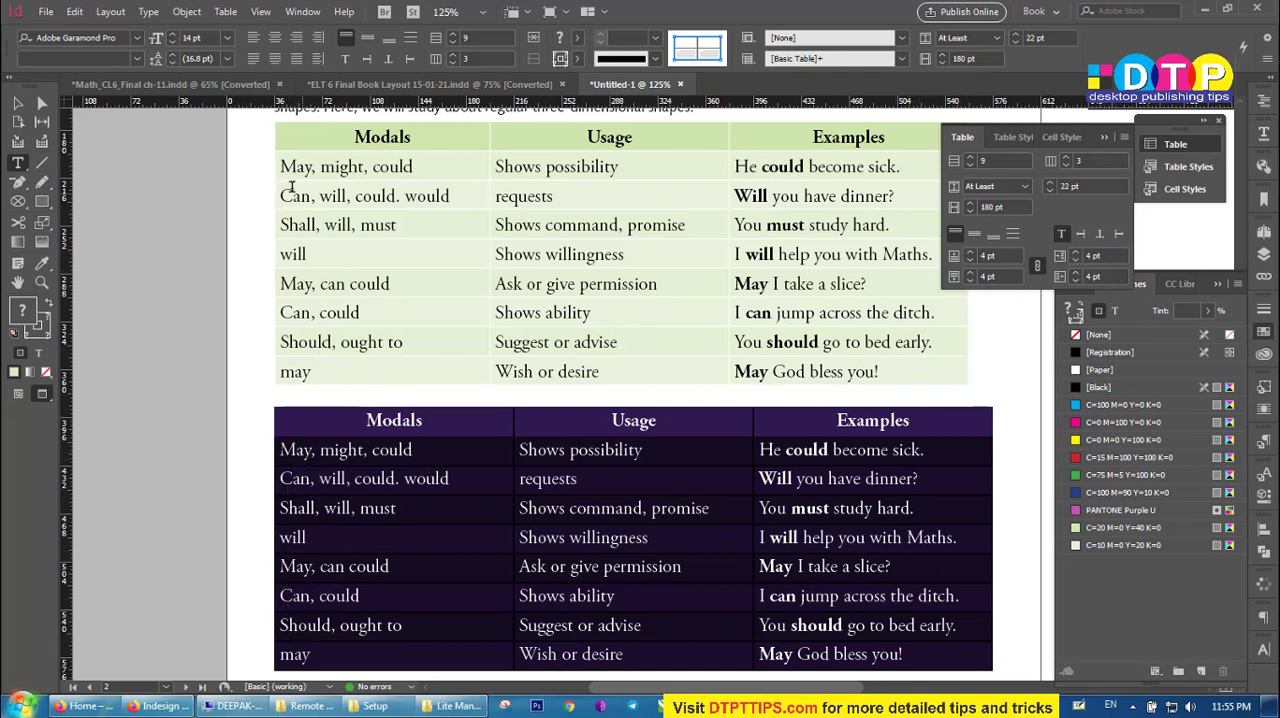
{"action": "left_click", "coordinate": [1104, 256]}
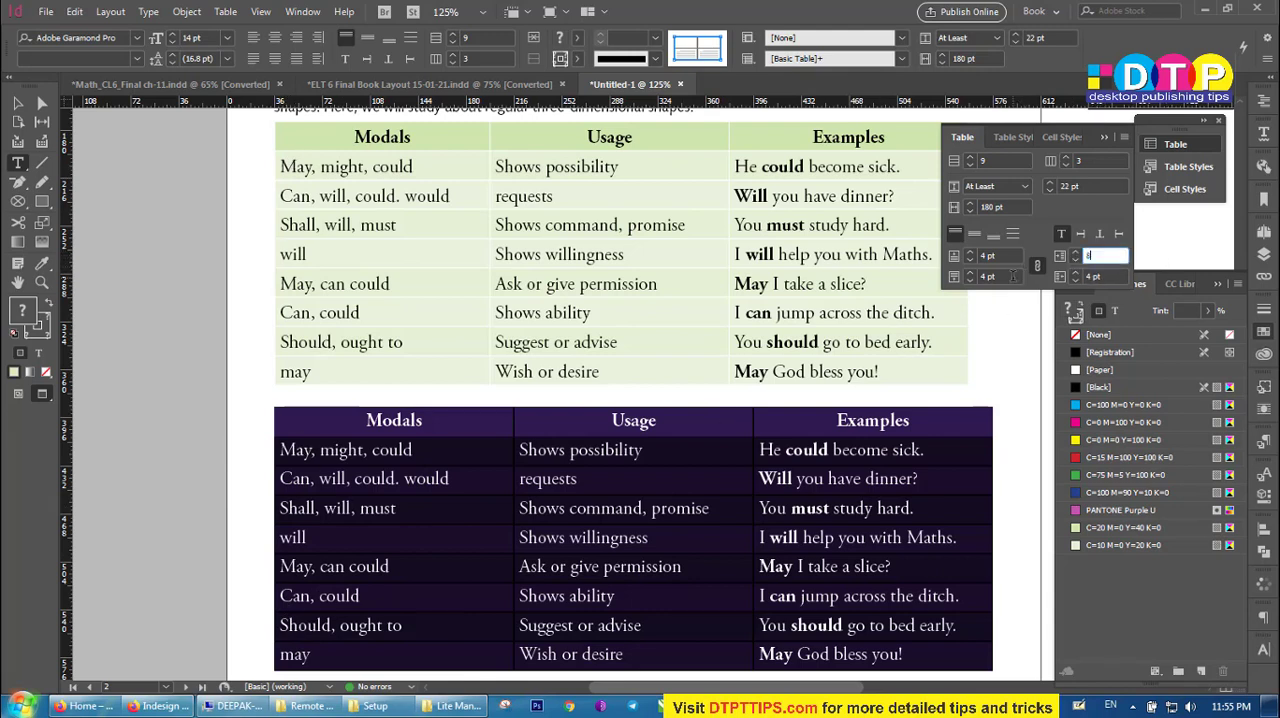
{"action": "type", "text": "8"}
{"action": "key", "text": "Tab"}
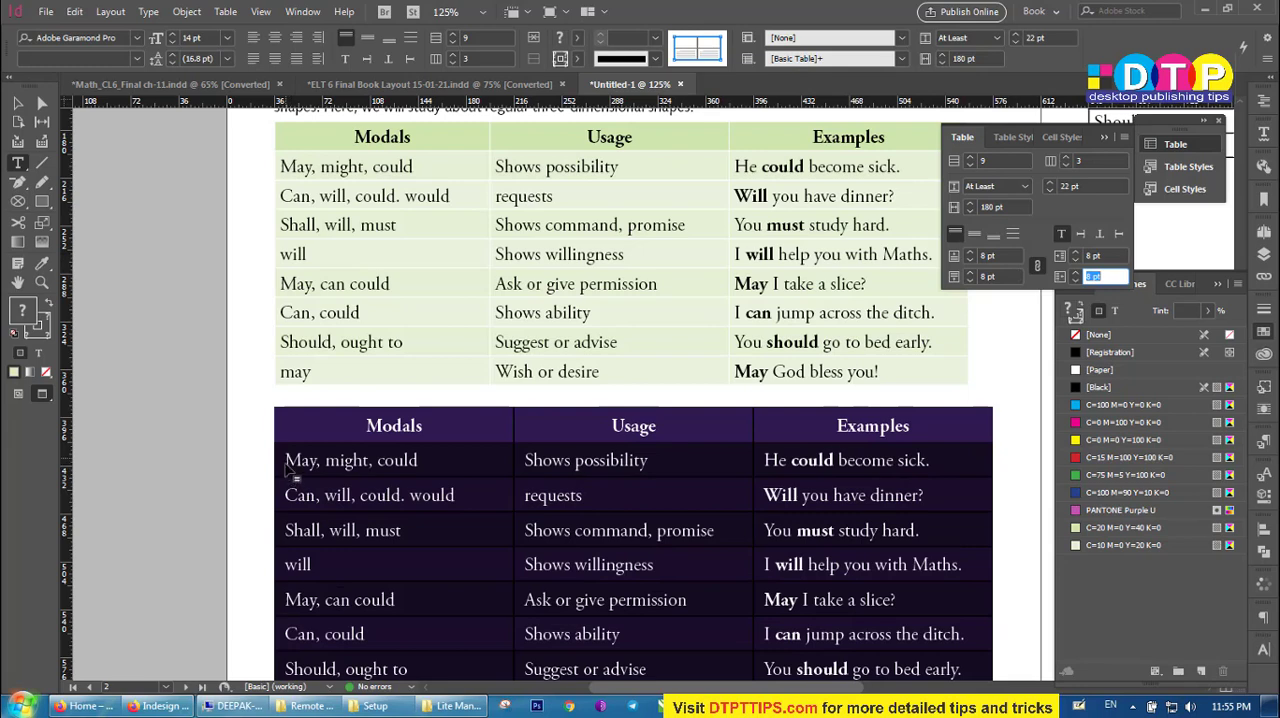
Unlink the second table's cell insets and set the top, bottom and right insets to 4 pt.
{"action": "left_click", "coordinate": [1038, 268]}
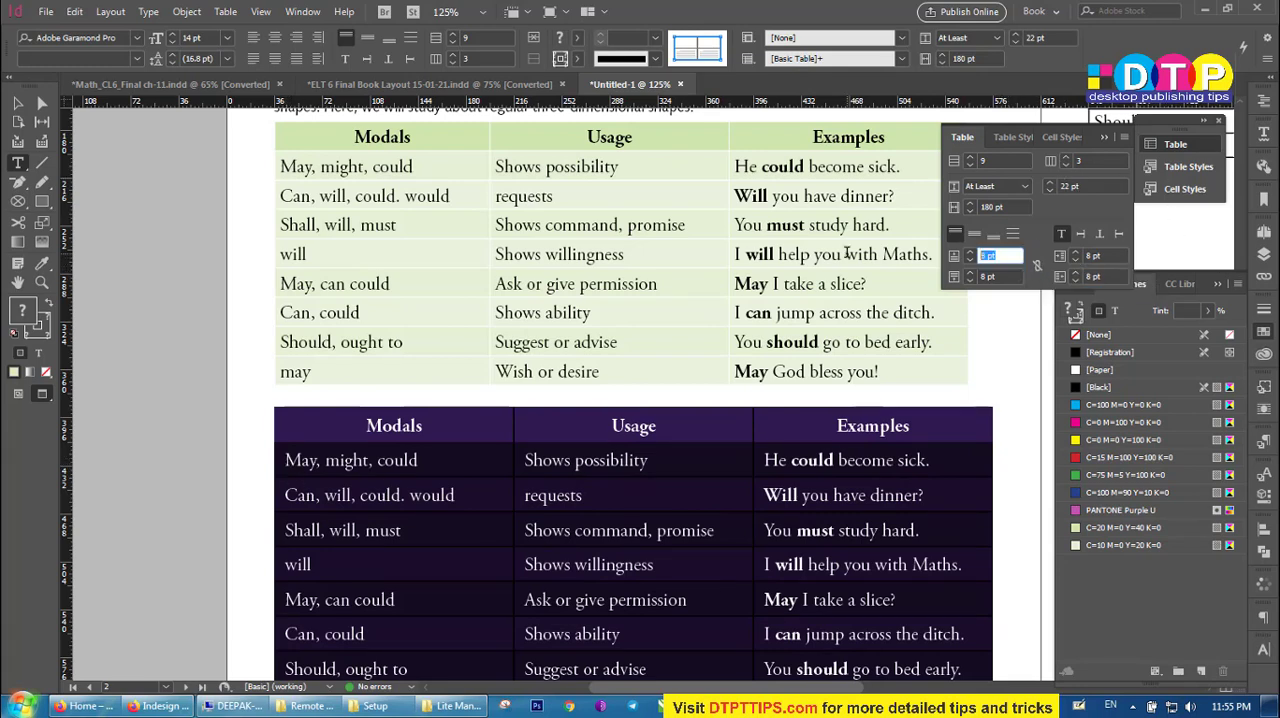
{"action": "type", "text": "4"}
{"action": "key", "text": "Tab"}
{"action": "type", "text": "4"}
{"action": "key", "text": "Tab"}
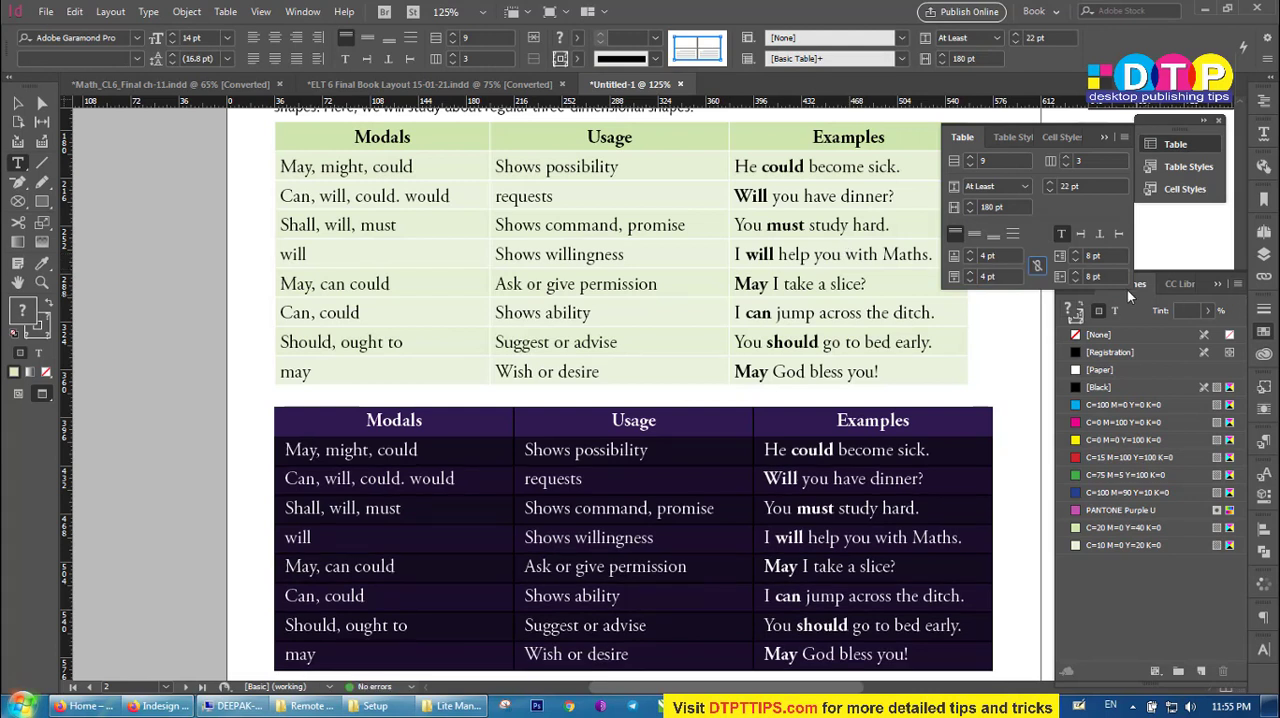
{"action": "key", "text": "Tab"}
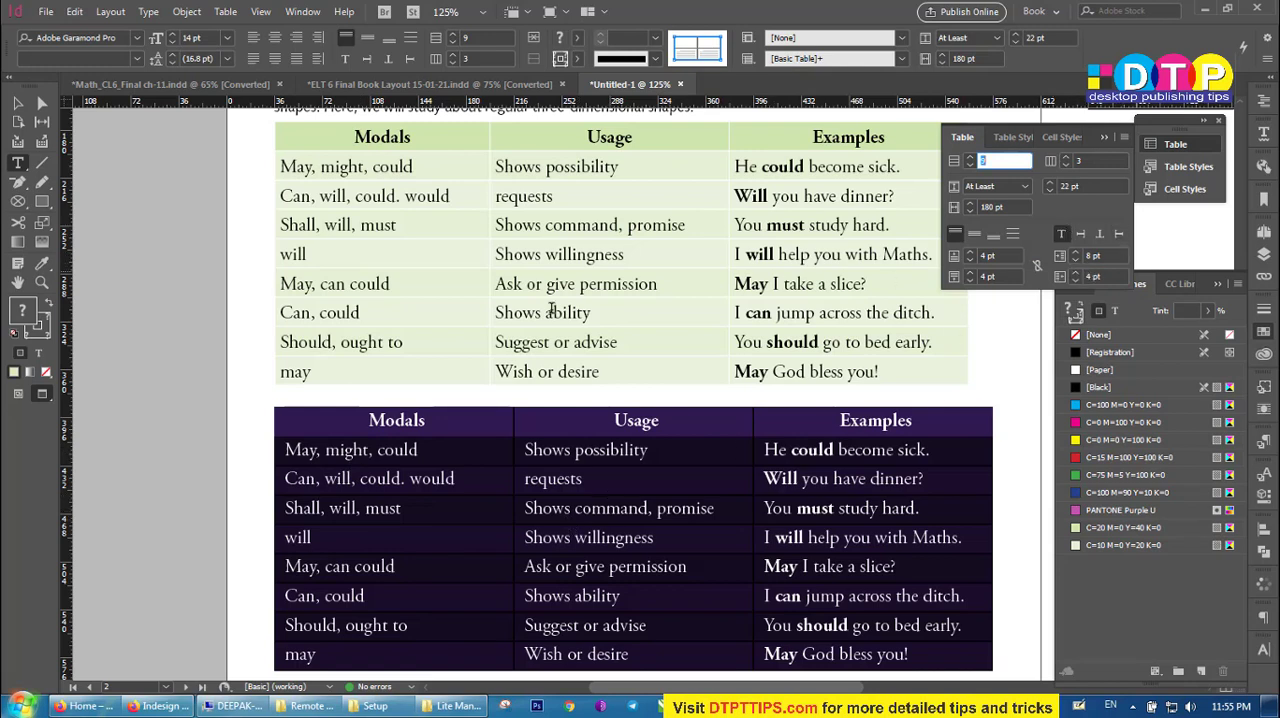
{"action": "left_click", "coordinate": [608, 510]}
{"action": "scroll", "coordinate": [512, 480], "scroll_direction": "down", "scroll_amount": 4}
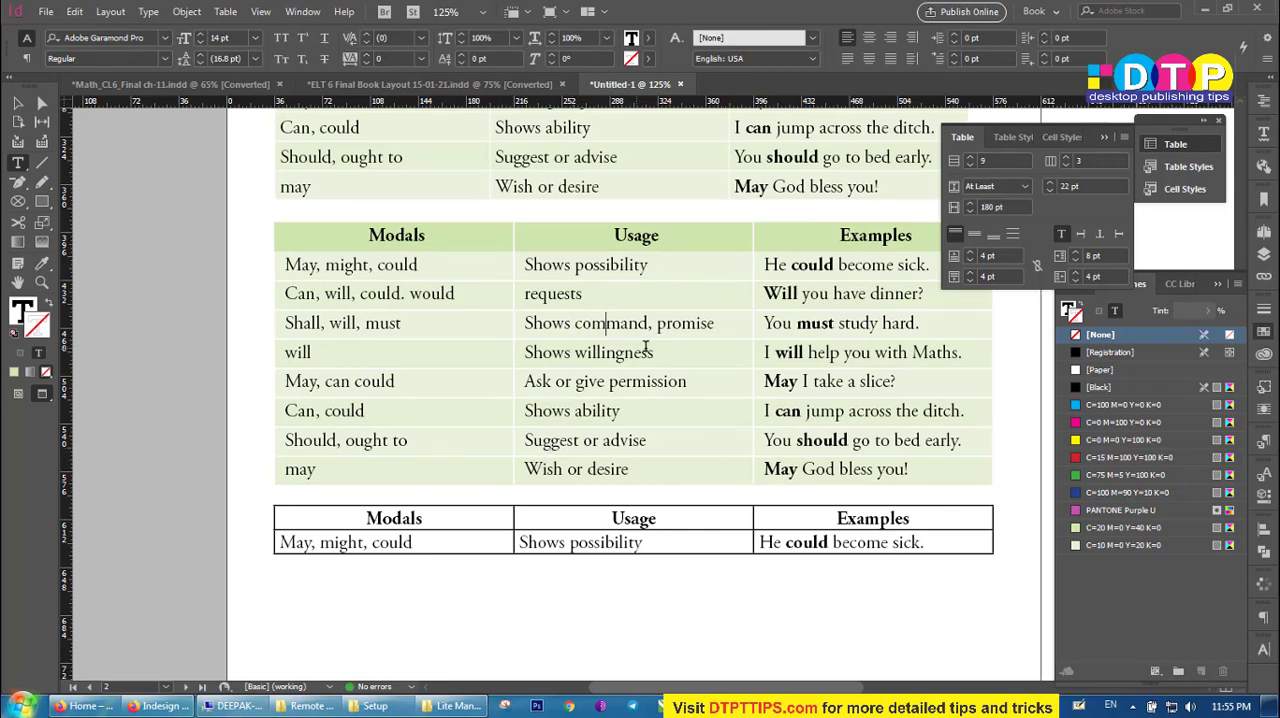
Center the text vertically in all cells of the second table.
{"action": "scroll", "coordinate": [645, 348], "scroll_direction": "down", "scroll_amount": 1}
{"action": "scroll", "coordinate": [672, 381], "scroll_direction": "up", "scroll_amount": 3}
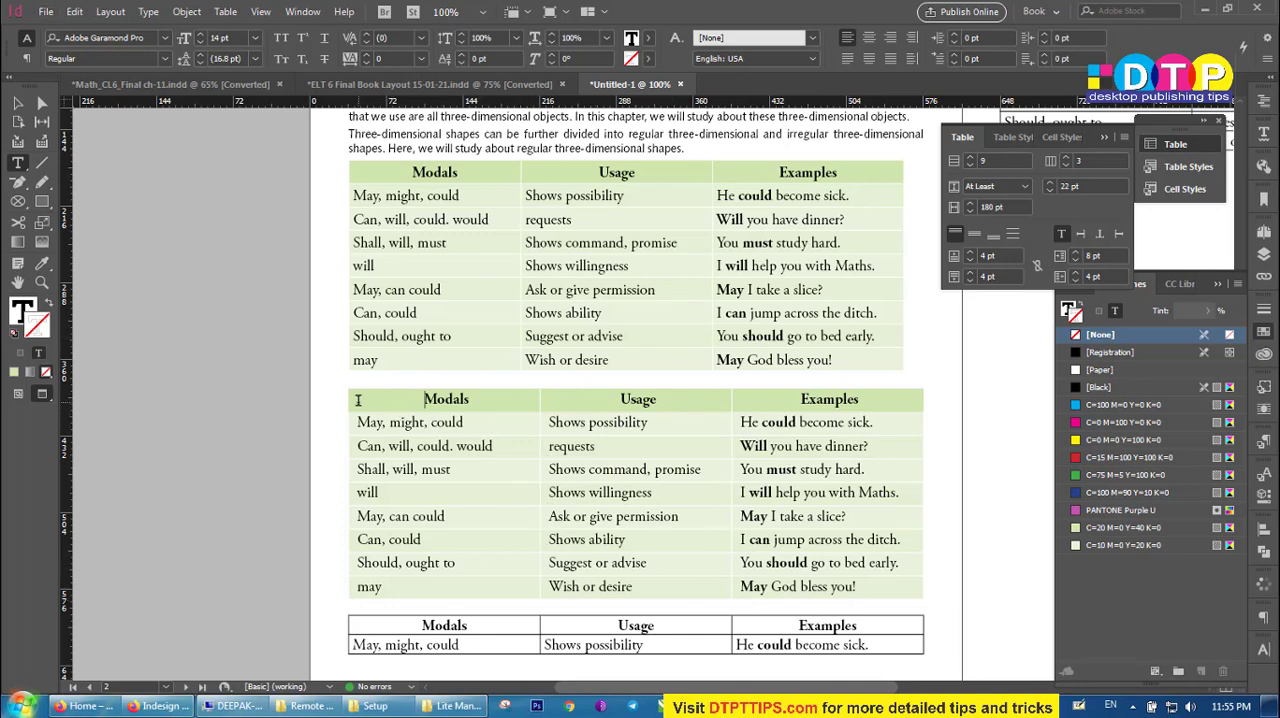
{"action": "left_click_drag", "start_coordinate": [362, 401], "coordinate": [858, 594]}
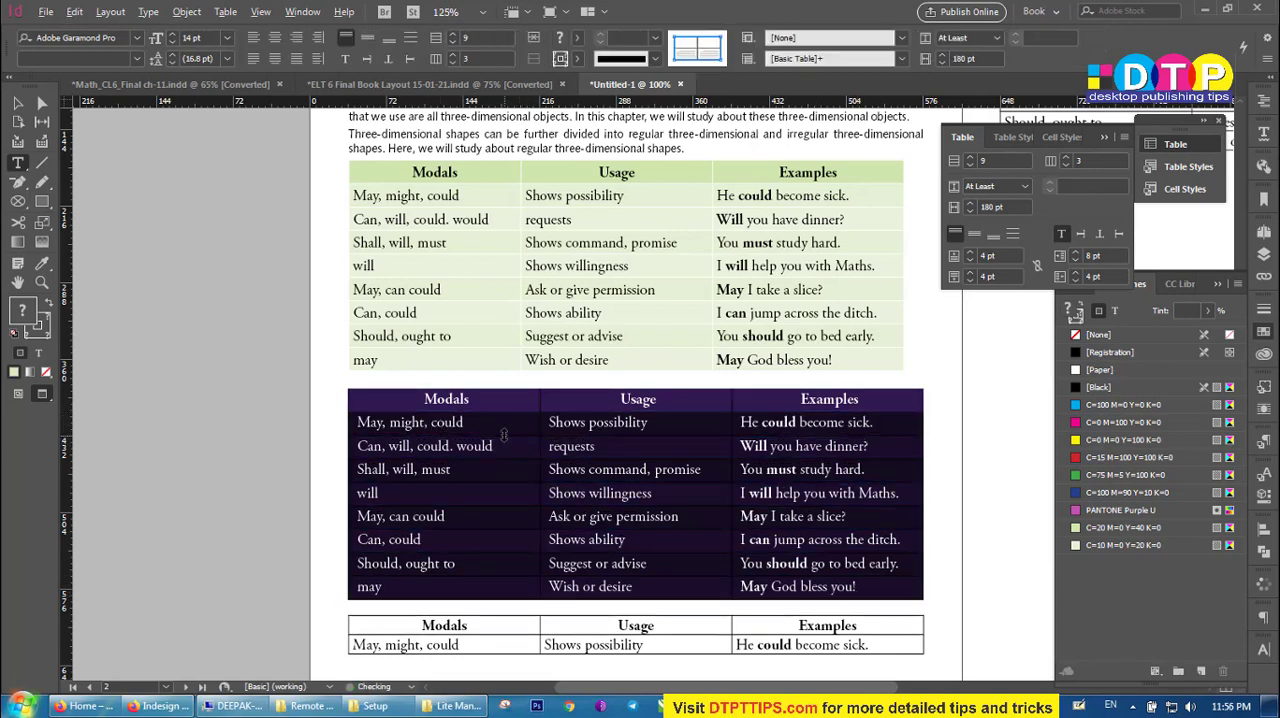
{"action": "scroll", "coordinate": [505, 435], "scroll_direction": "up", "scroll_amount": 1}
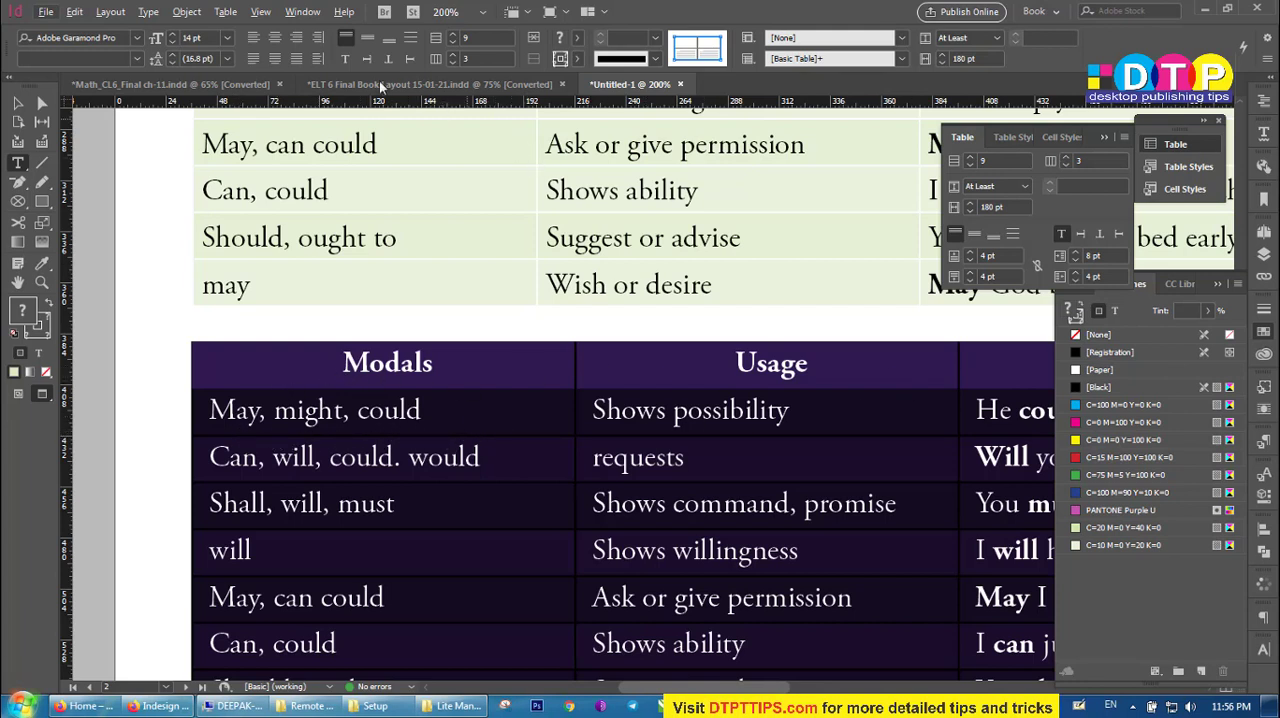
{"action": "left_click", "coordinate": [973, 238]}
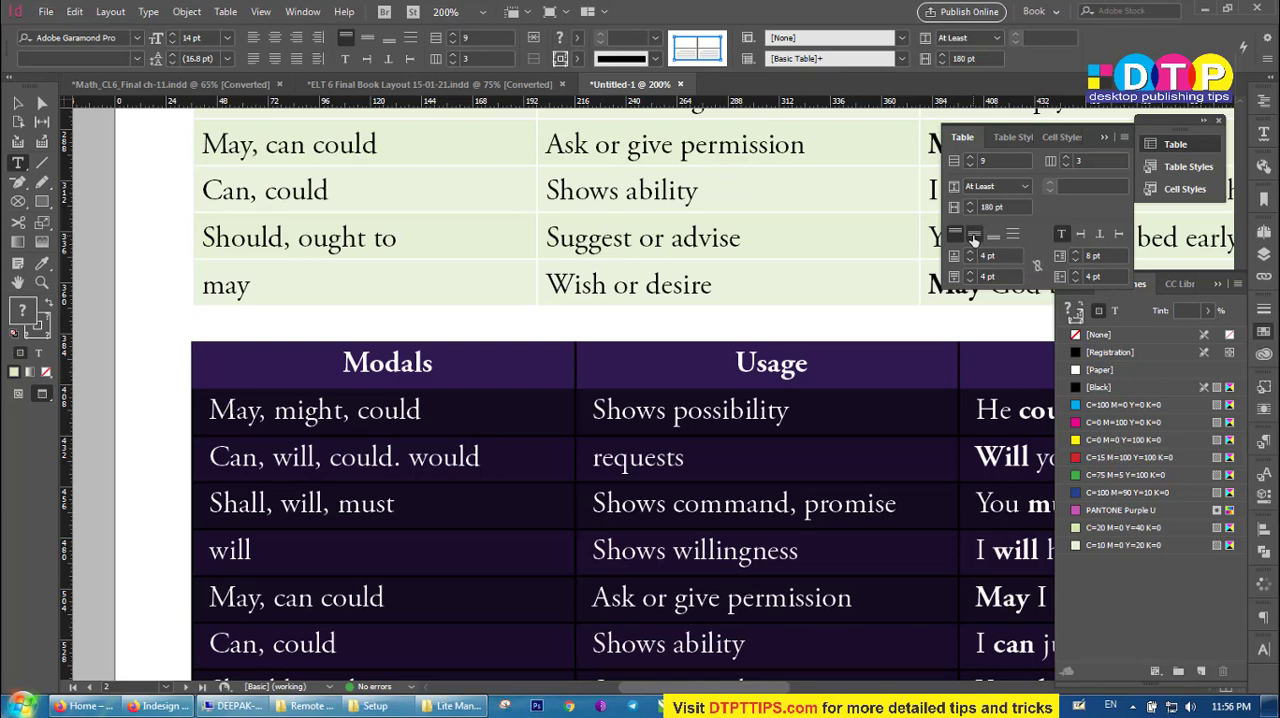
{"action": "scroll", "coordinate": [443, 538], "scroll_direction": "down", "scroll_amount": 3}
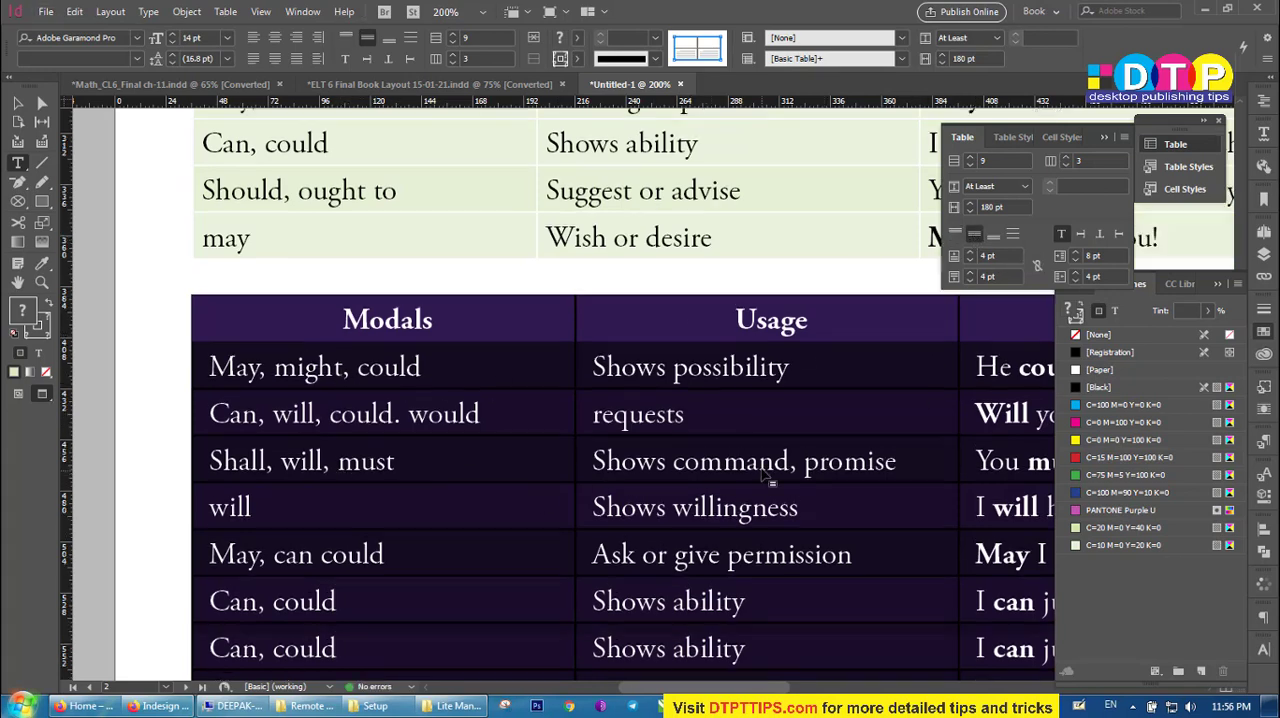
{"action": "key", "text": "ctrl+minus"}
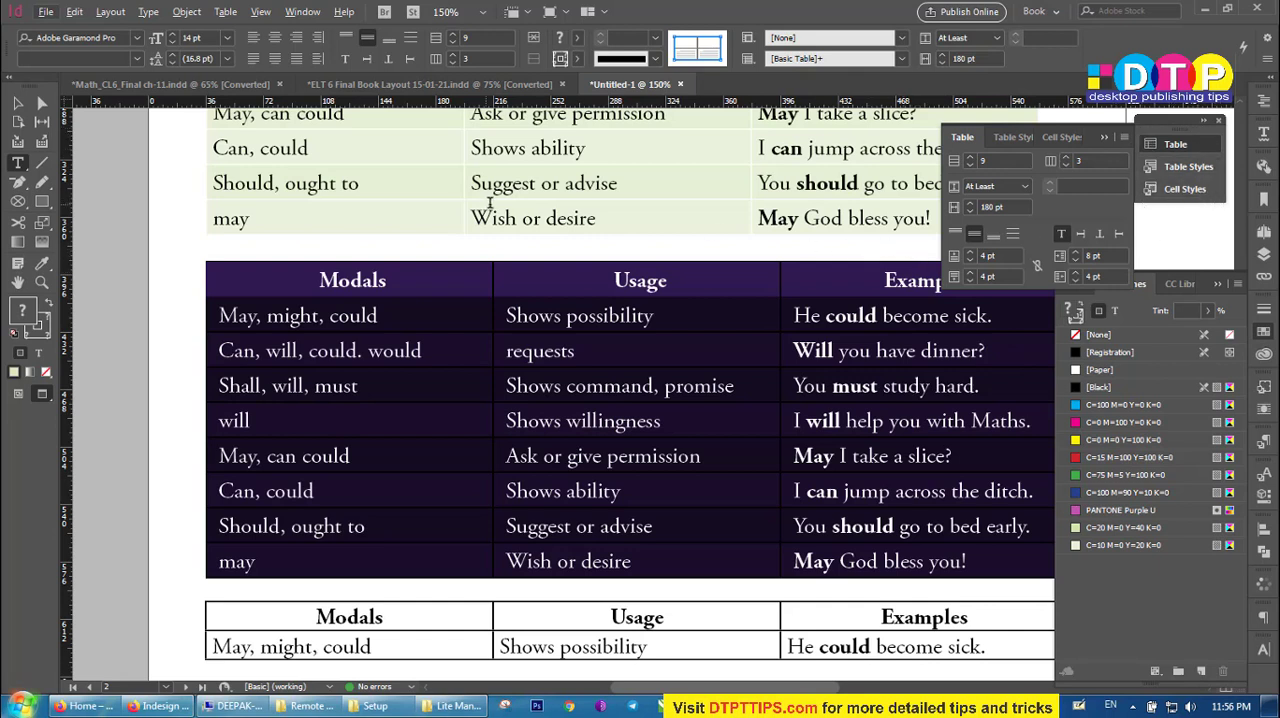
Show the table styles and cell styles, and review the cell settings of the second table.
{"action": "left_click", "coordinate": [302, 12]}
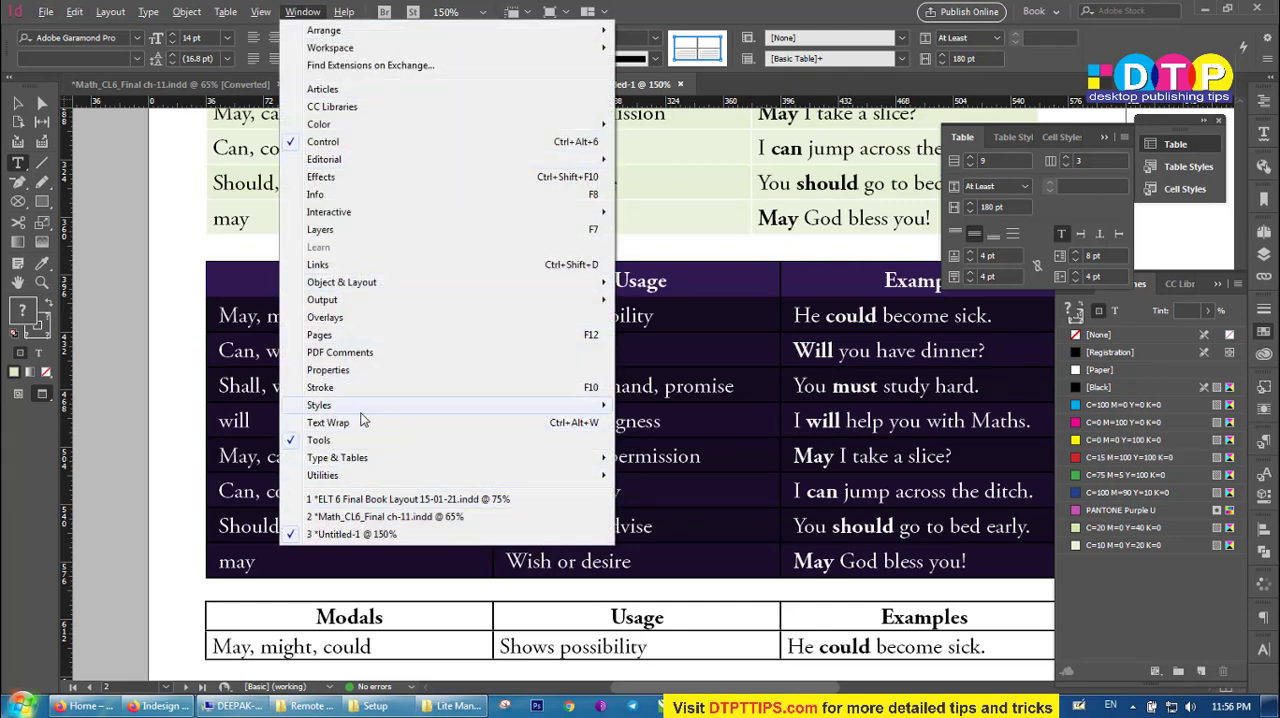
{"action": "mouse_move", "coordinate": [340, 410]}
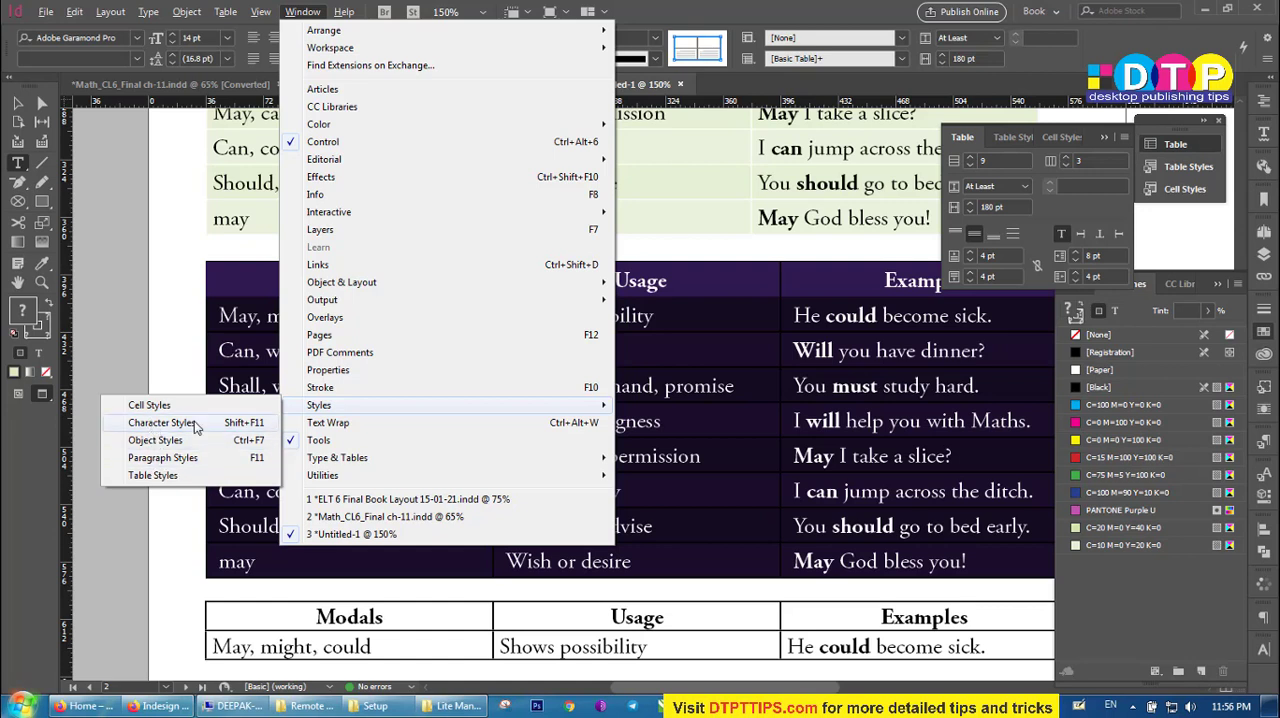
{"action": "left_click", "coordinate": [152, 475]}
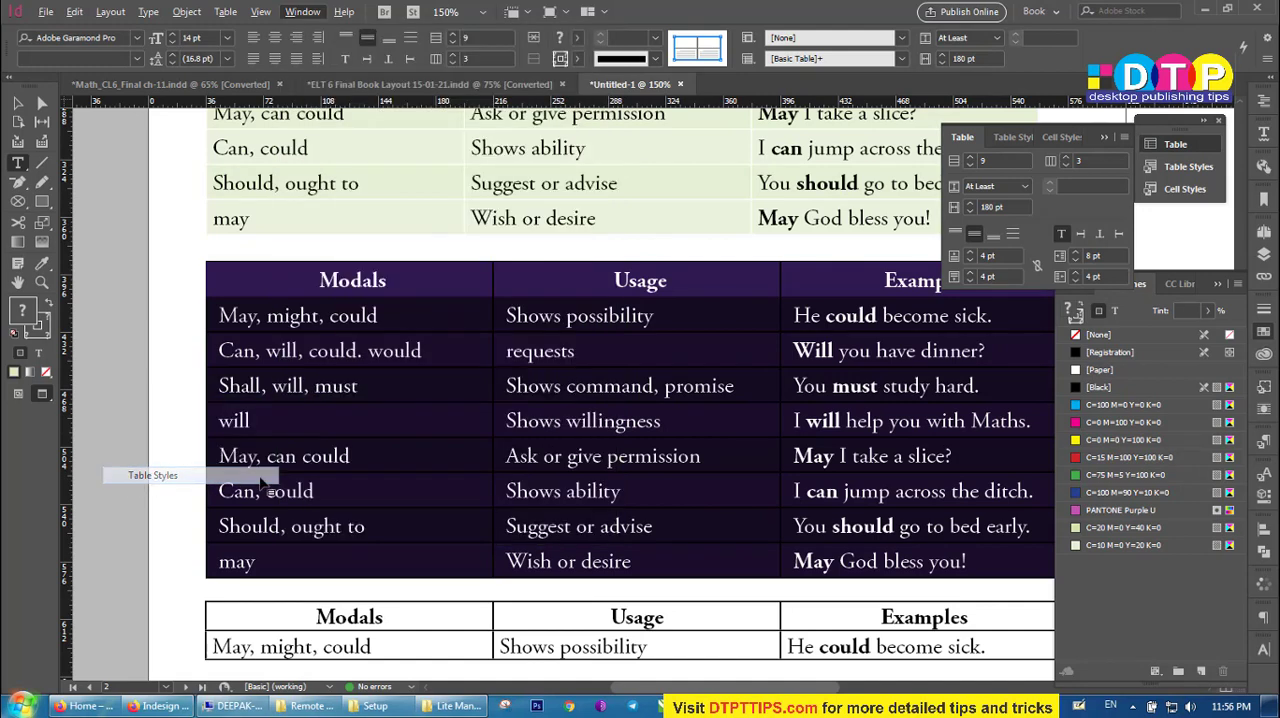
{"action": "left_click", "coordinate": [962, 137]}
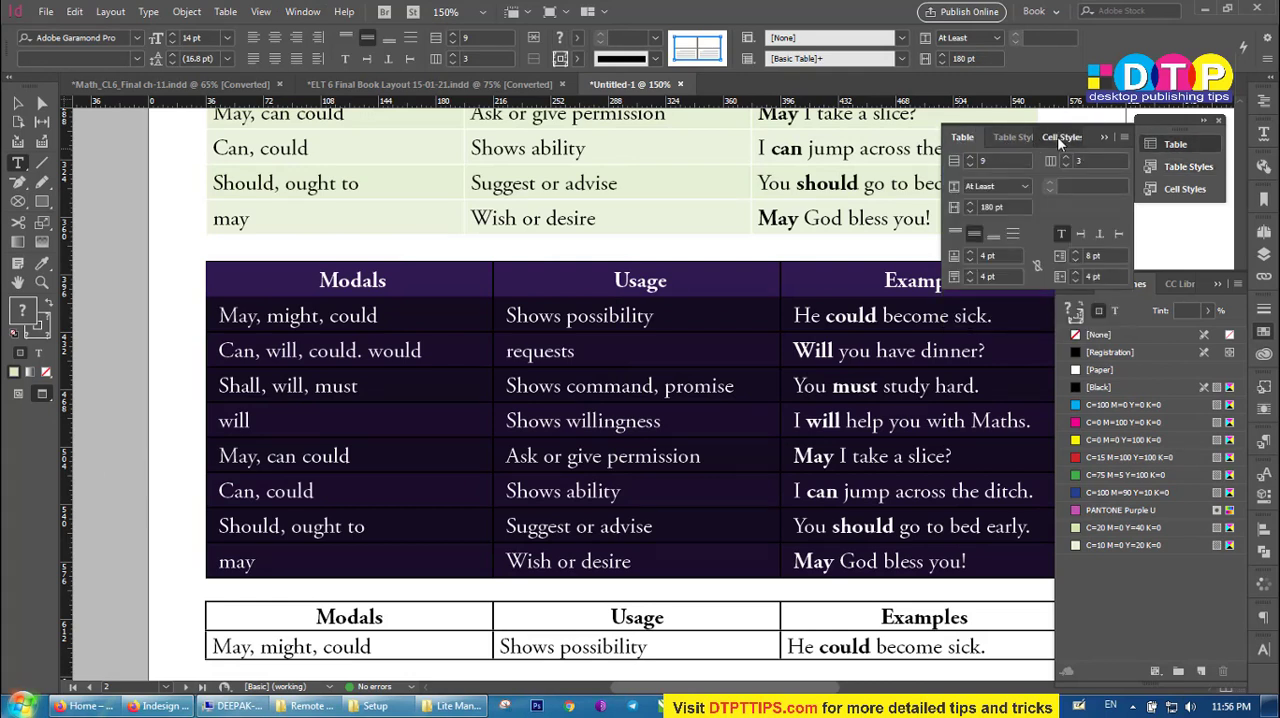
{"action": "left_click", "coordinate": [1057, 136]}
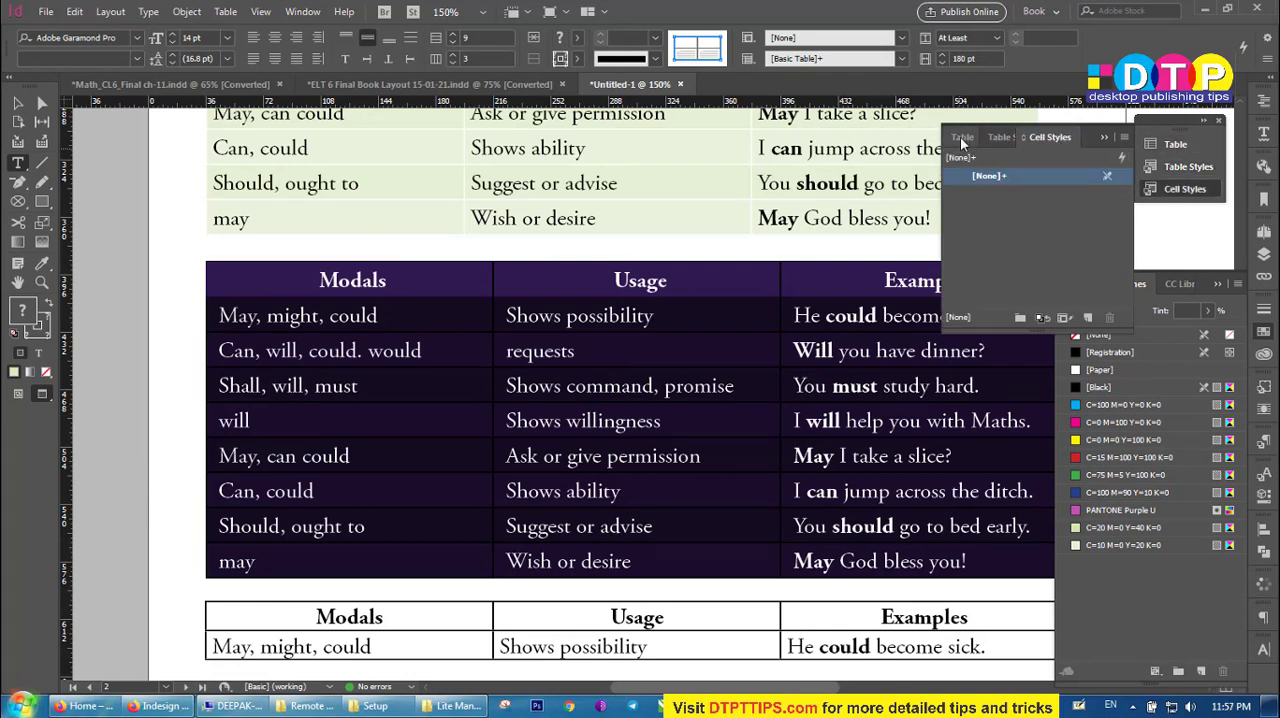
{"action": "left_click", "coordinate": [962, 138]}
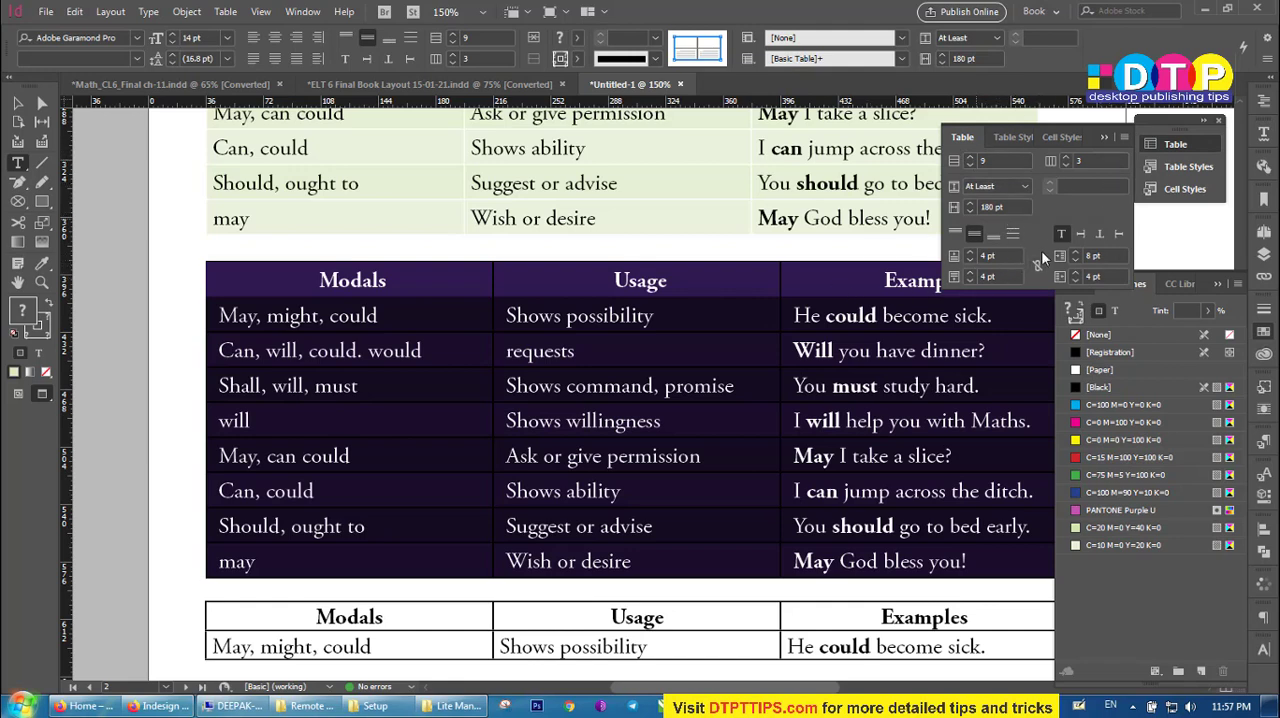
{"action": "left_click", "coordinate": [745, 386]}
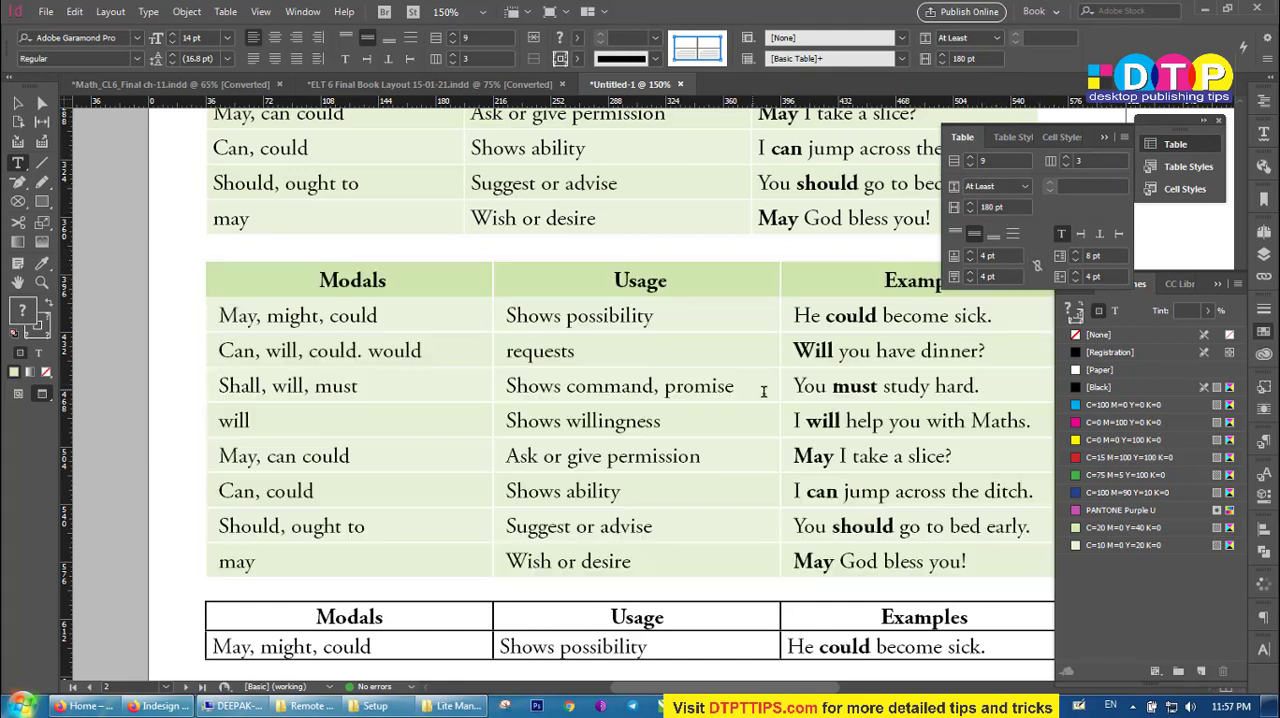
Create a new table style from the second table's formatting and apply it to that table.
{"action": "scroll", "coordinate": [715, 383], "scroll_direction": "right", "scroll_amount": 2}
{"action": "scroll", "coordinate": [587, 348], "scroll_direction": "down", "scroll_amount": 1}
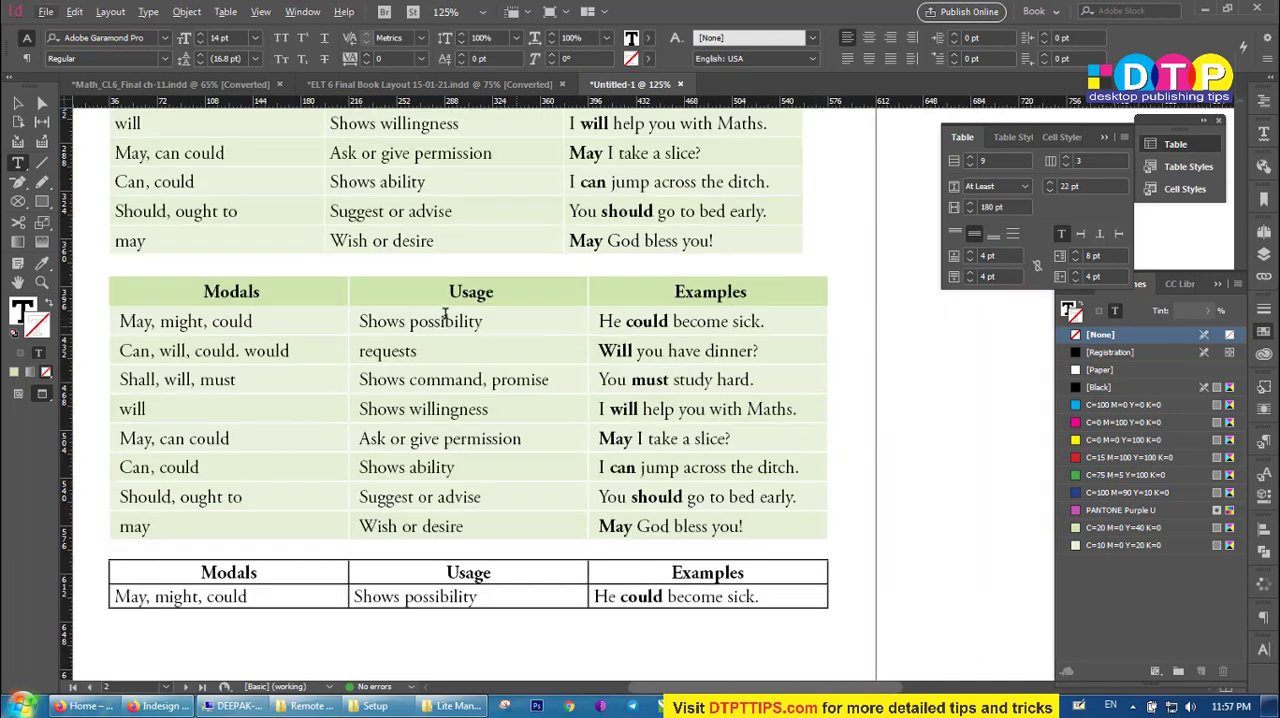
{"action": "scroll", "coordinate": [612, 367], "scroll_direction": "down", "scroll_amount": 1}
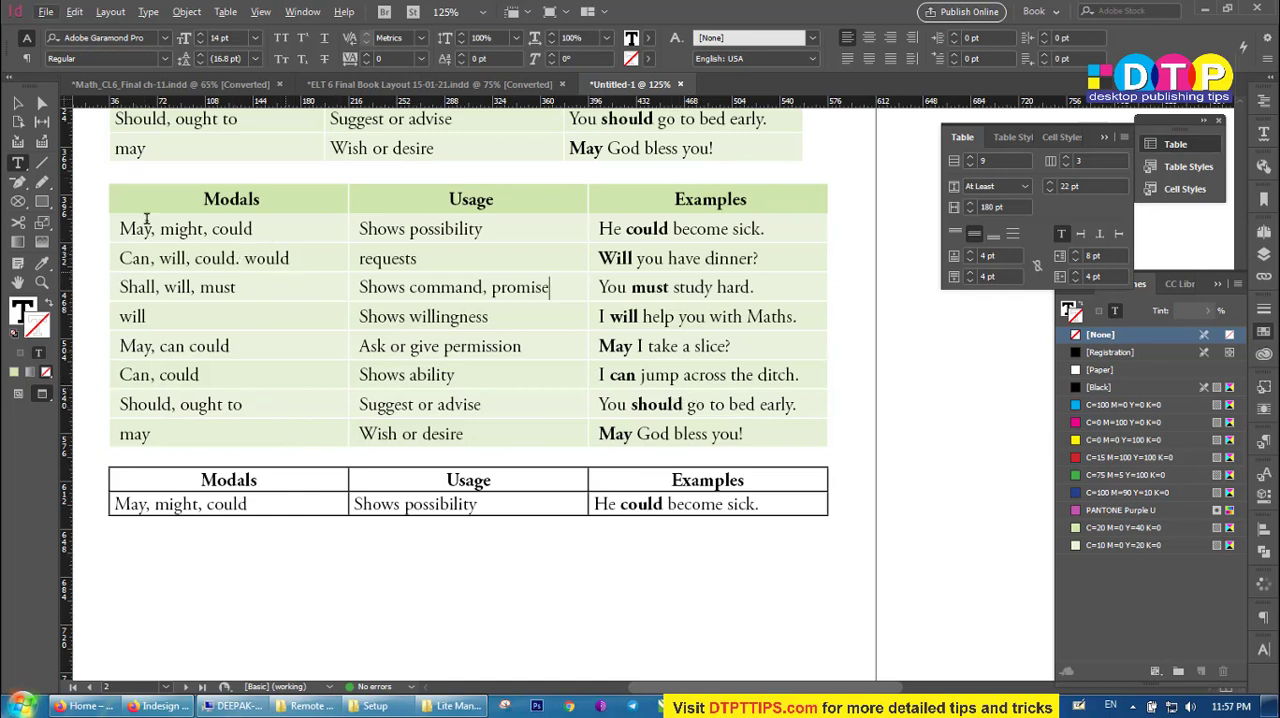
{"action": "left_click_drag", "start_coordinate": [122, 198], "coordinate": [718, 437]}
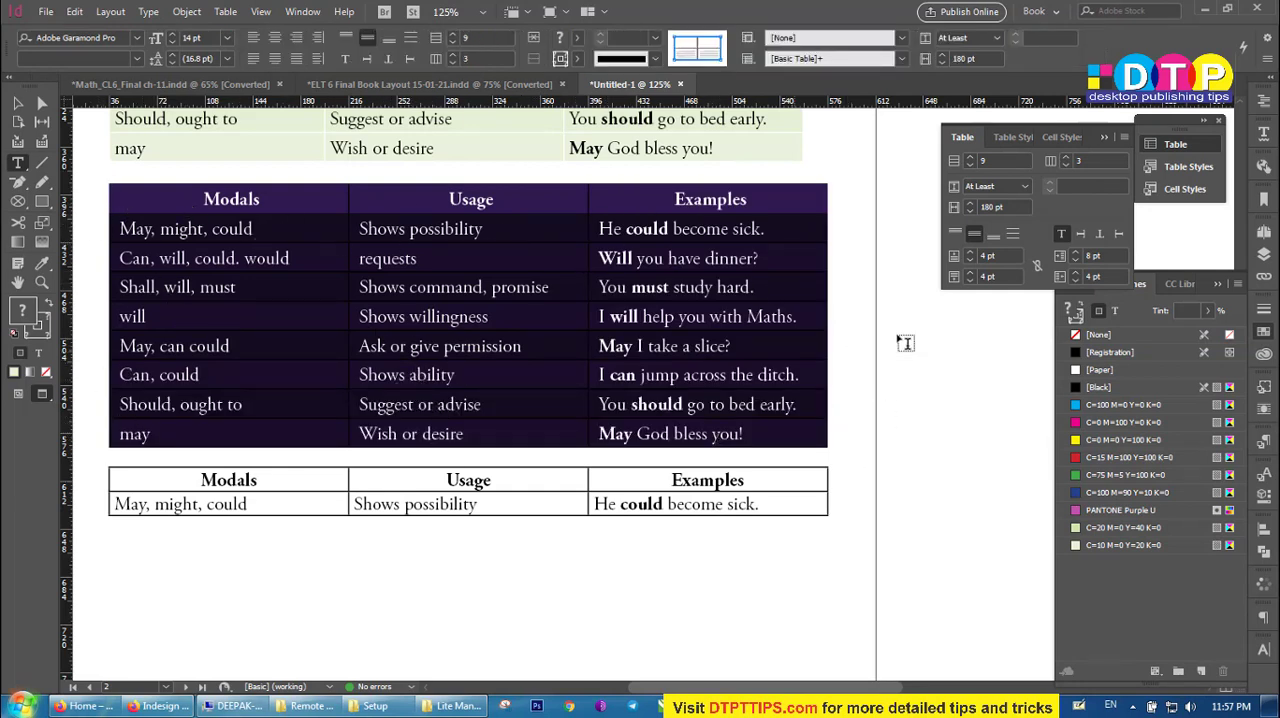
{"action": "left_click", "coordinate": [1008, 137]}
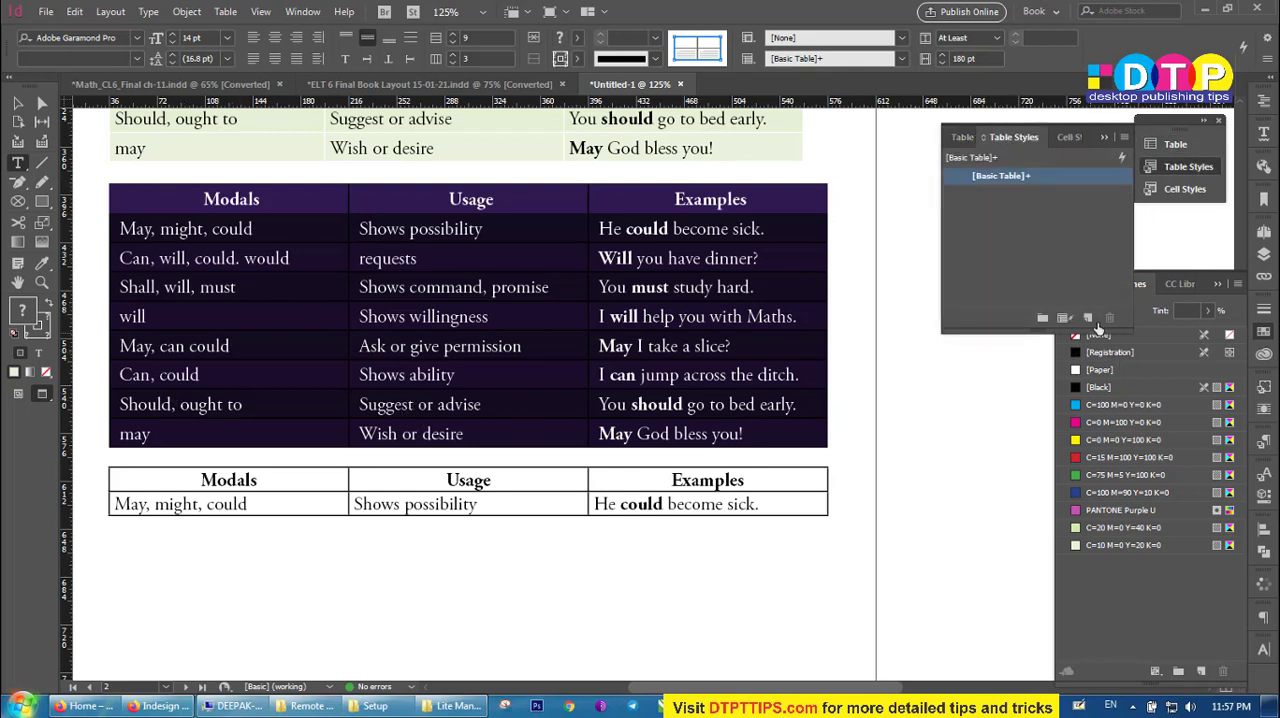
{"action": "left_click", "coordinate": [1087, 318]}
{"action": "left_click", "coordinate": [995, 195]}
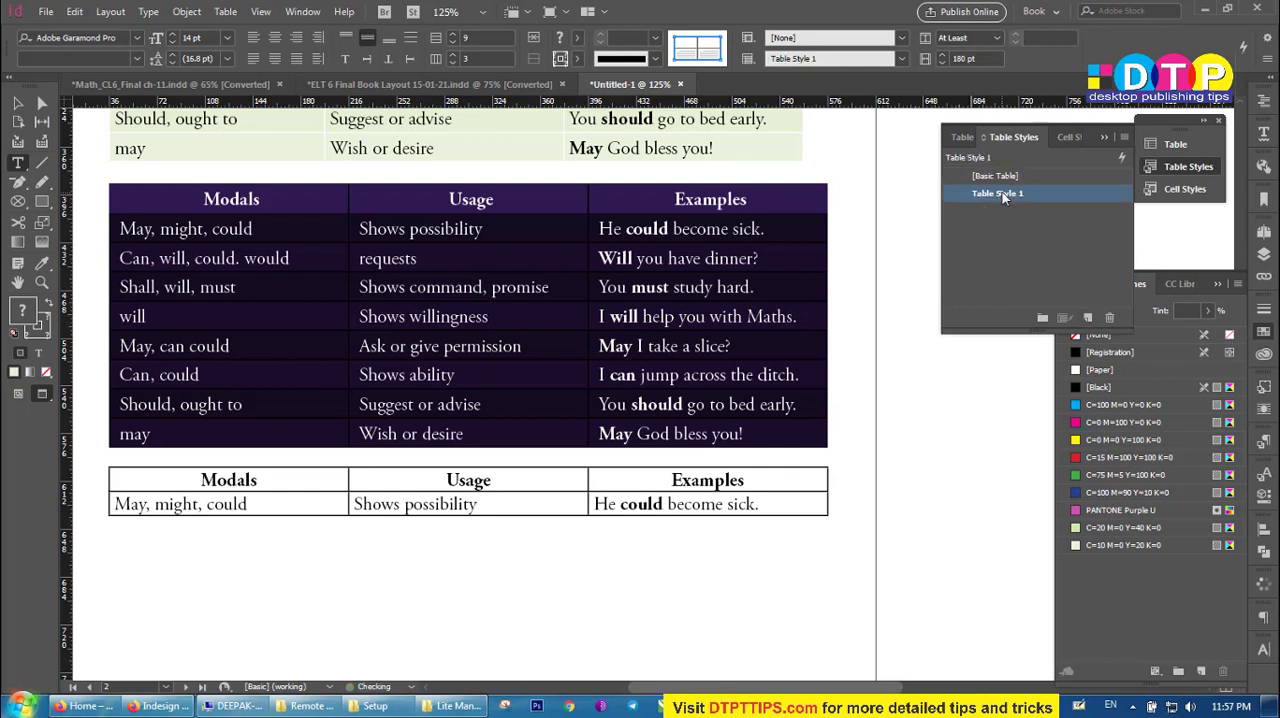
{"action": "left_click", "coordinate": [1002, 194]}
{"action": "left_click_drag", "start_coordinate": [1027, 192], "coordinate": [937, 191]}
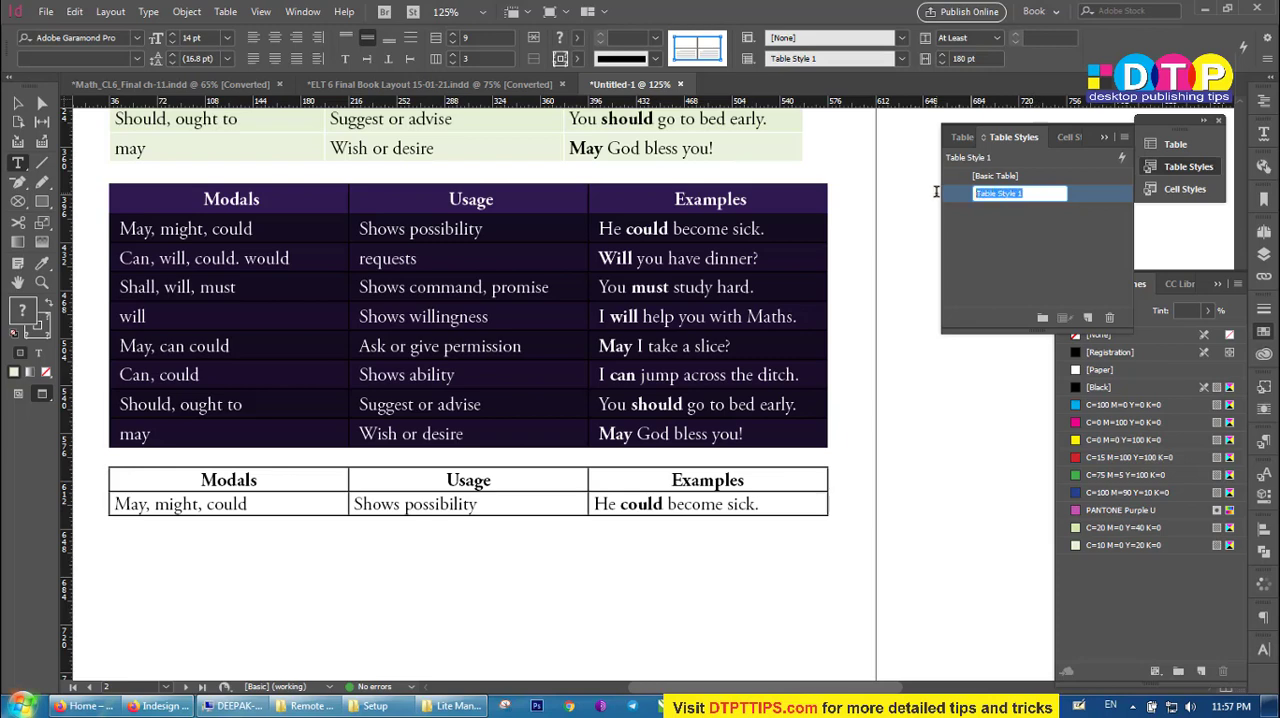
{"action": "left_click", "coordinate": [1051, 229]}
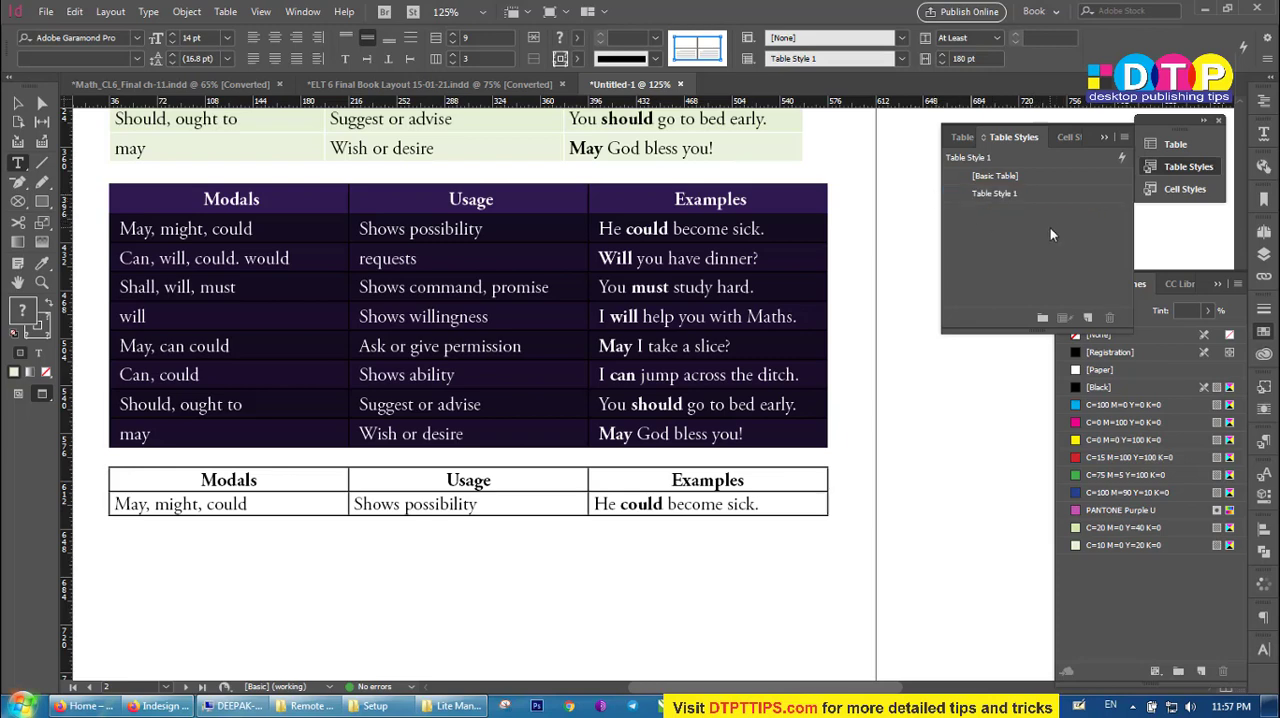
Review the general, table setup and fill settings stored in Table Style 1.
{"action": "double_click", "coordinate": [1098, 198]}
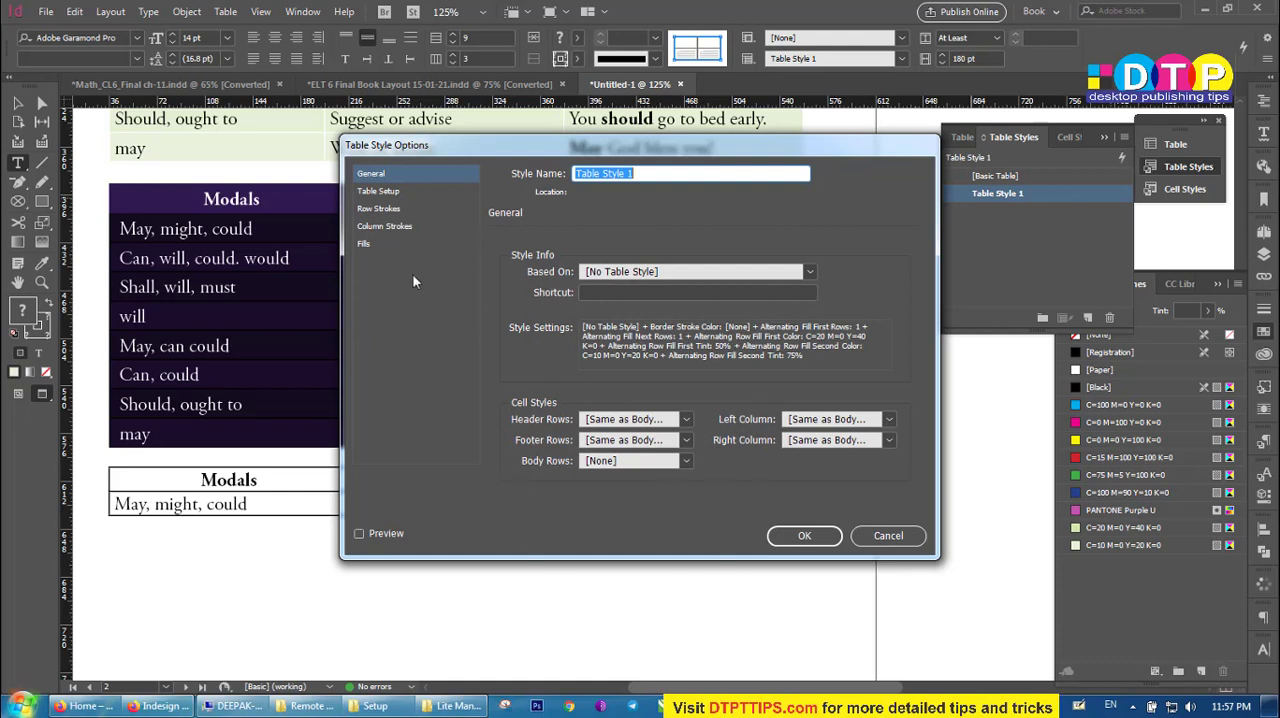
{"action": "left_click", "coordinate": [386, 198]}
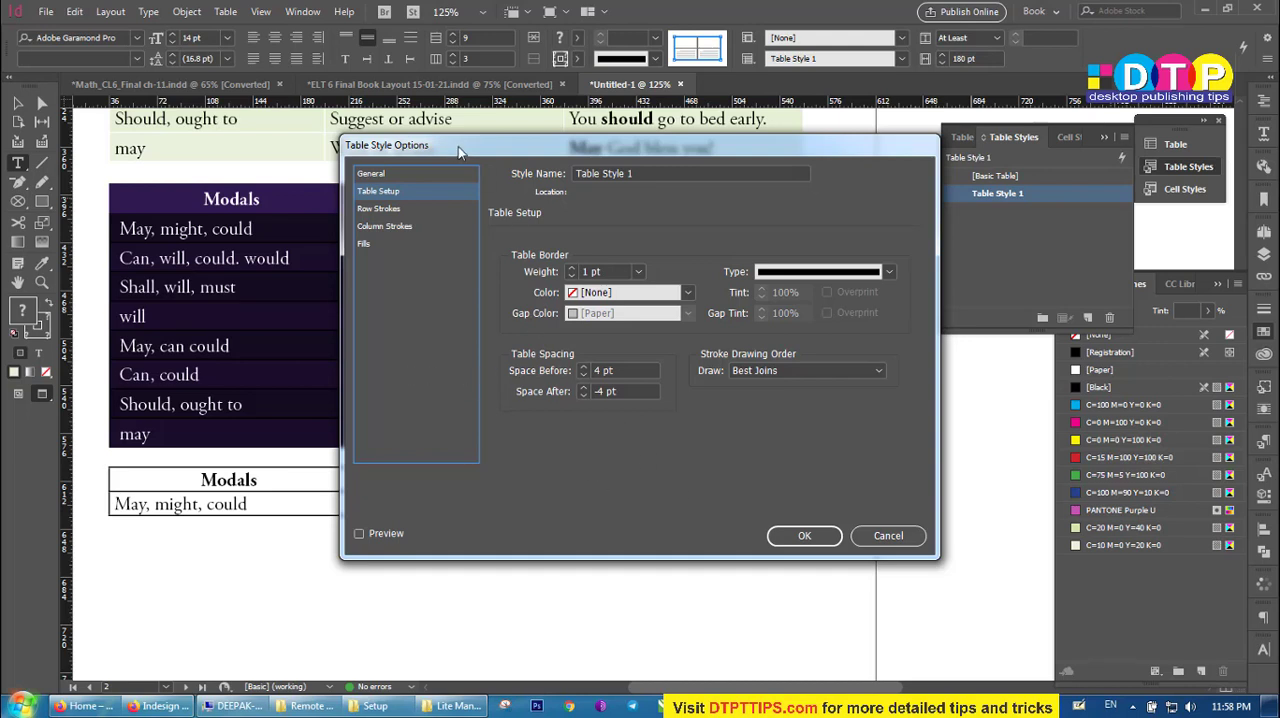
{"action": "left_click", "coordinate": [364, 244]}
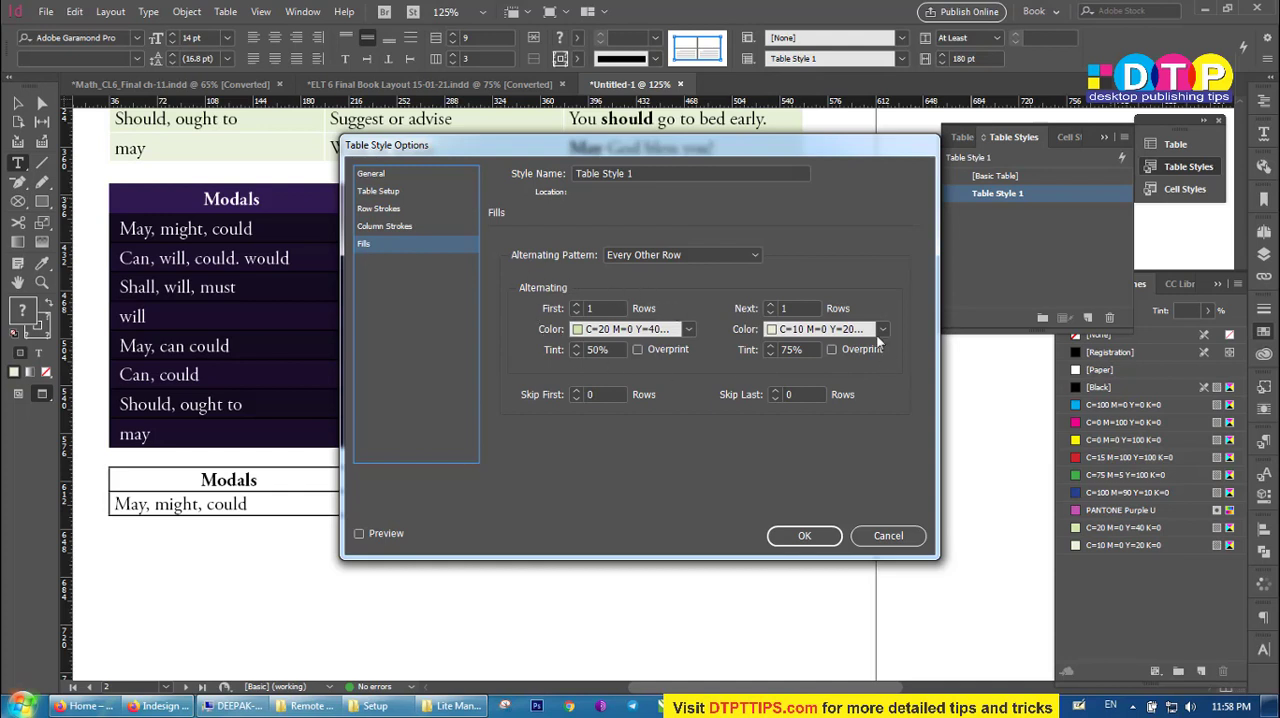
{"action": "left_click", "coordinate": [808, 537]}
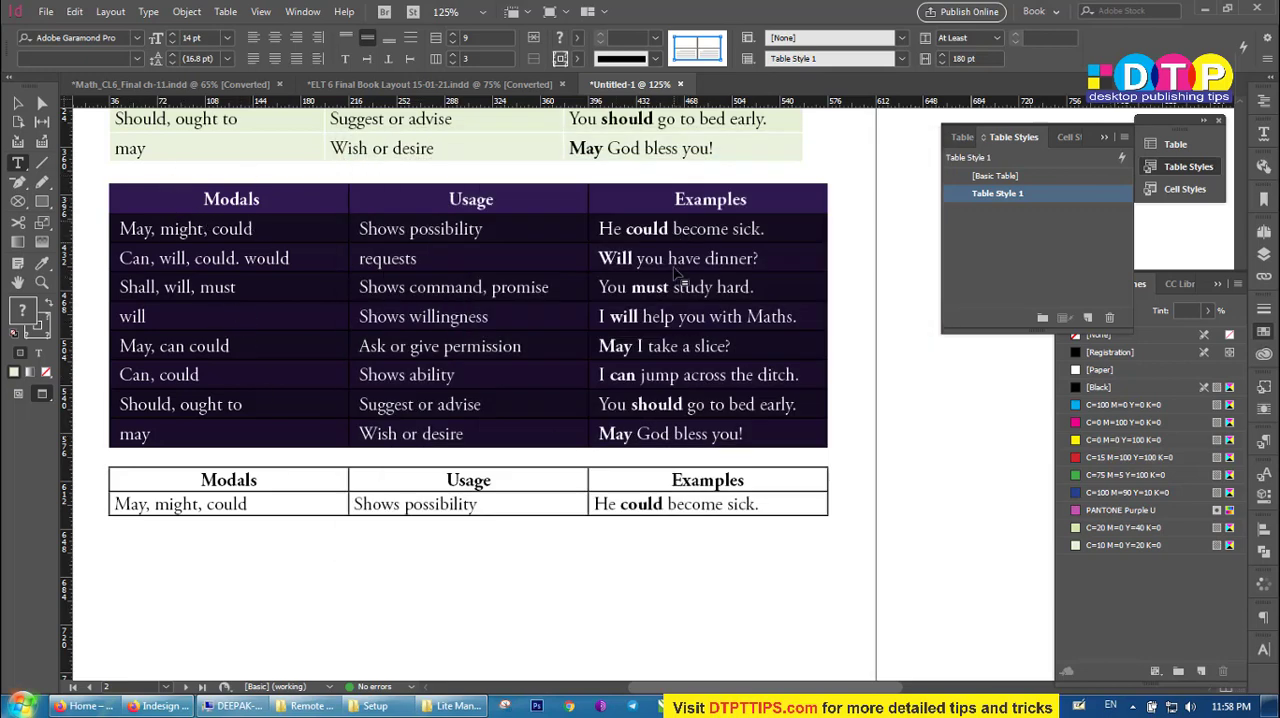
Create a cell style from the header row of the second table and name it Header.
{"action": "left_click", "coordinate": [447, 265]}
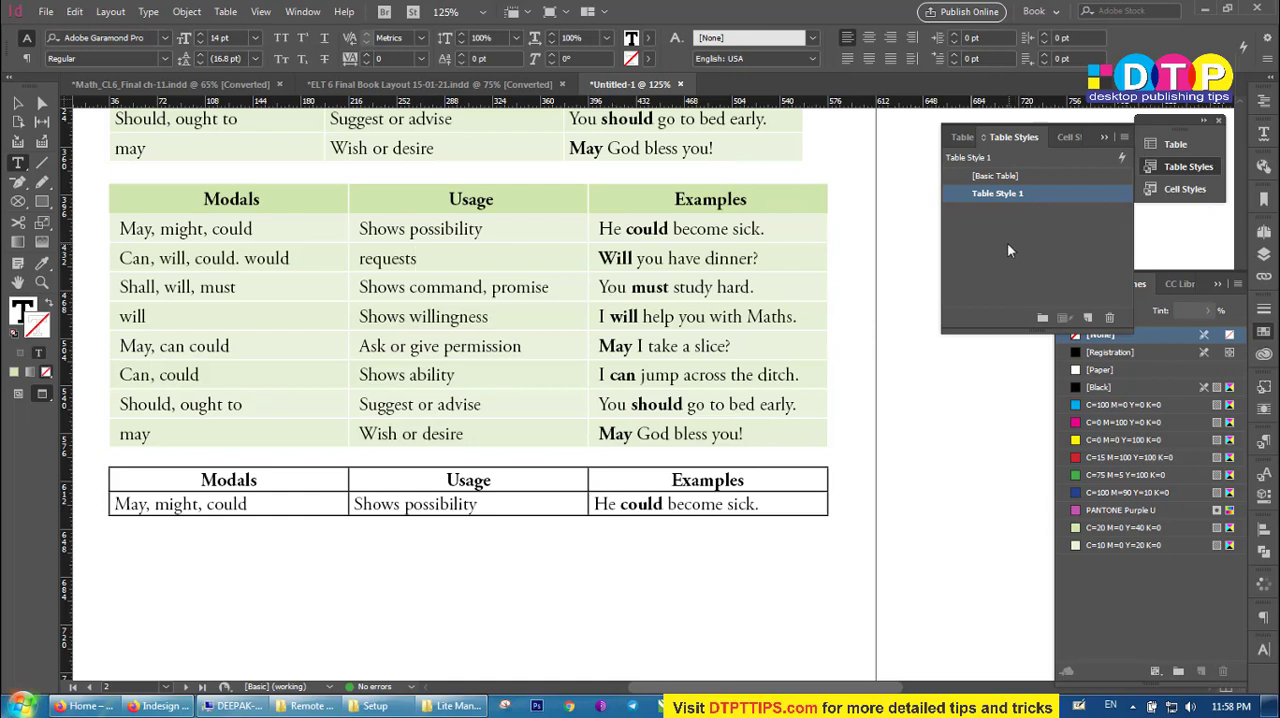
{"action": "left_click", "coordinate": [1061, 138]}
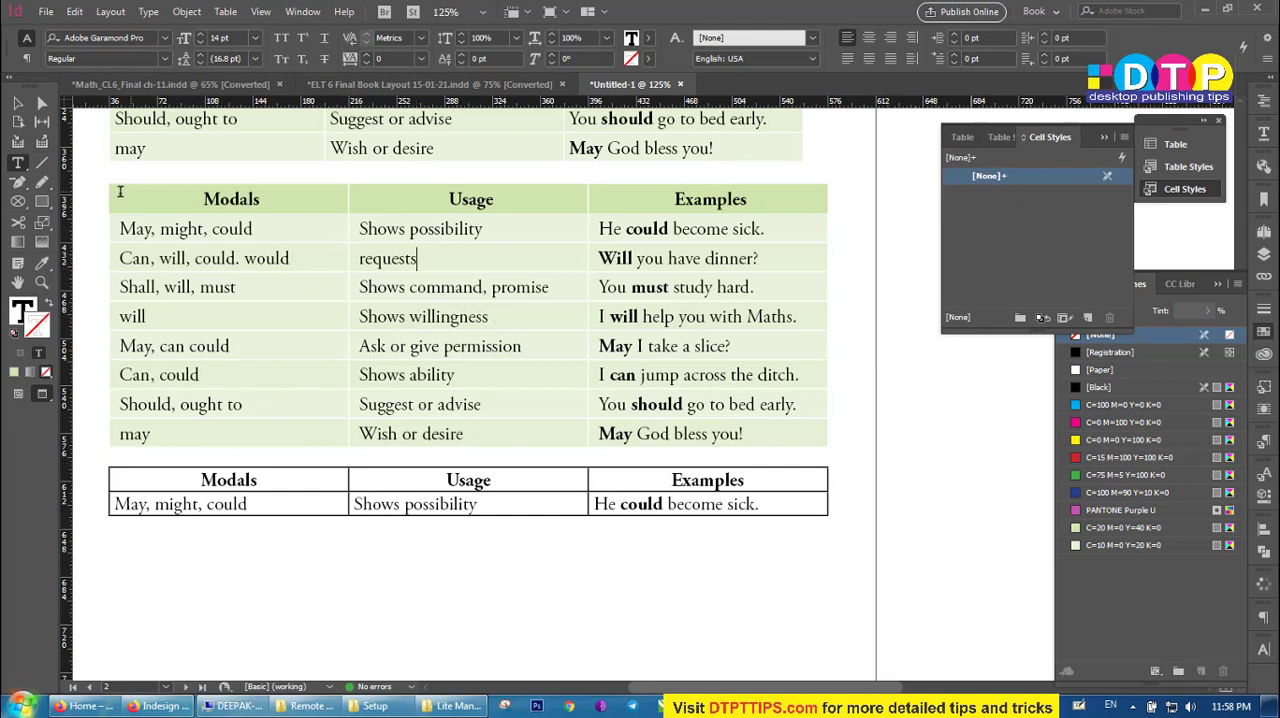
{"action": "left_click_drag", "start_coordinate": [171, 193], "coordinate": [716, 200]}
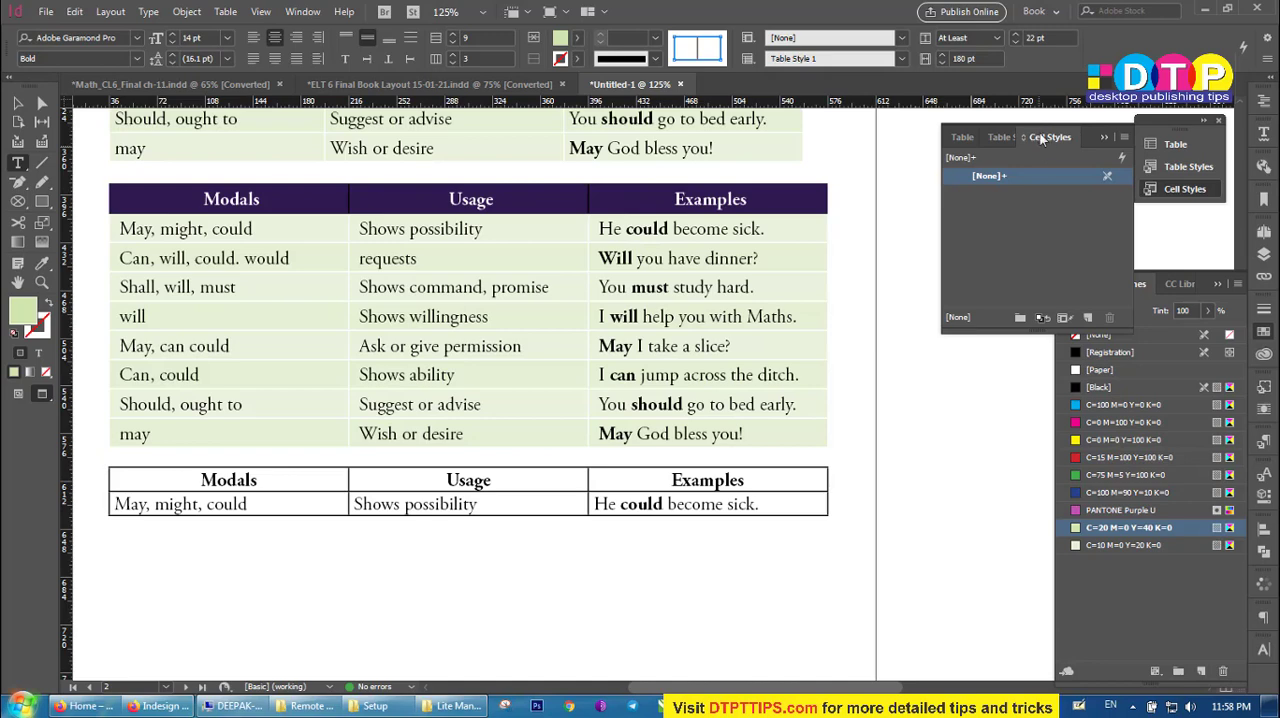
{"action": "left_click", "coordinate": [1087, 318]}
{"action": "left_click", "coordinate": [994, 195]}
{"action": "double_click", "coordinate": [995, 194]}
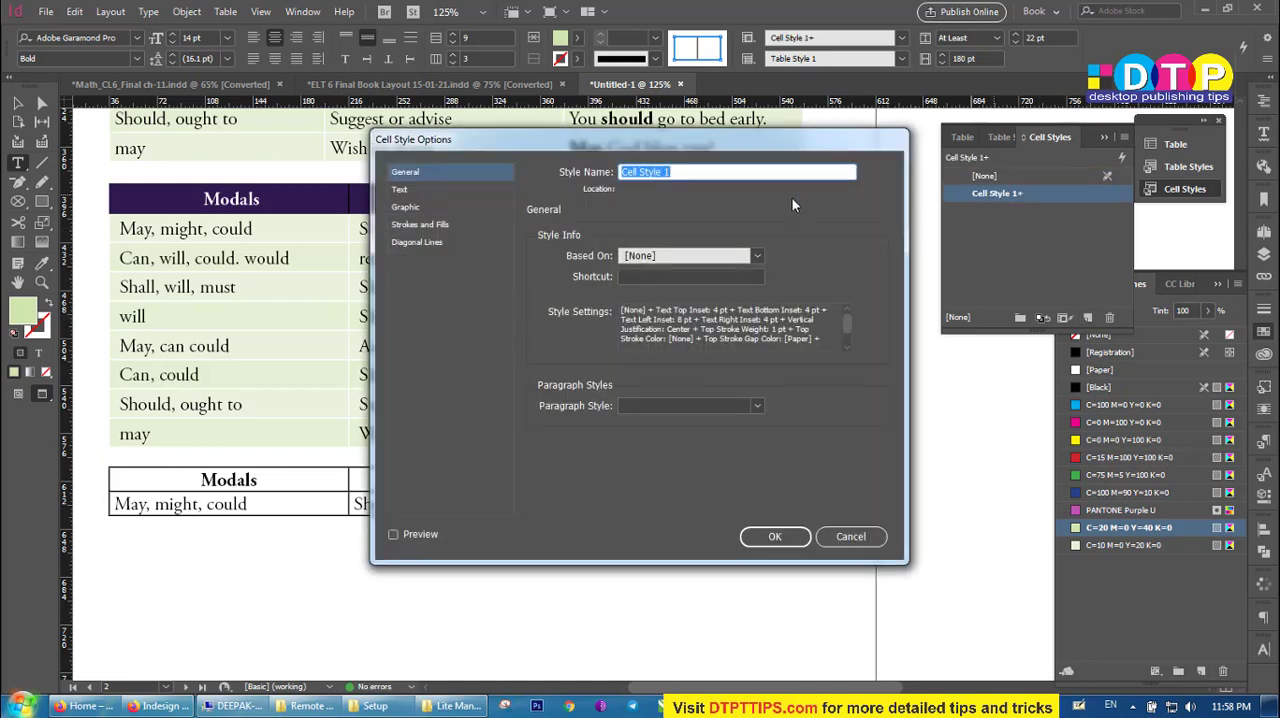
{"action": "type", "text": "Header"}
Assign the shortcut Shift+Ctrl+Num 1 to the Header cell style and apply it to the second table's header row without overrides.
{"action": "left_click", "coordinate": [630, 277]}
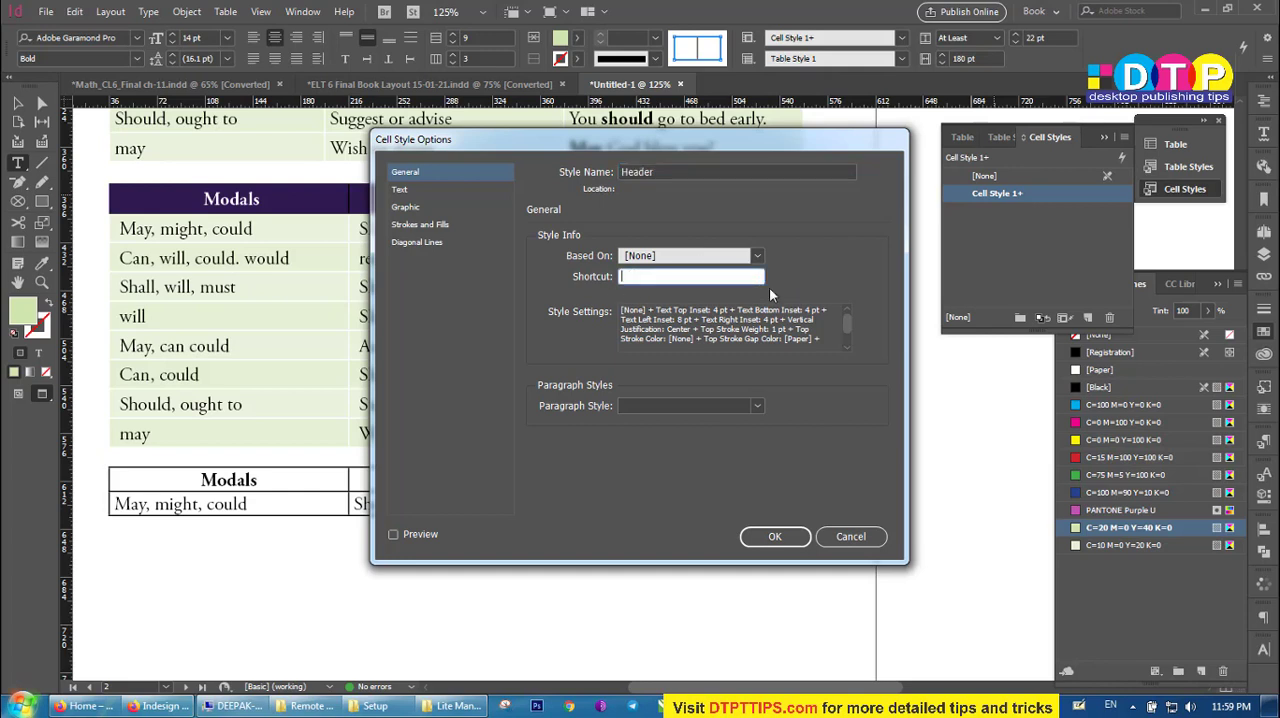
{"action": "key", "text": "ctrl+shift+KP_1"}
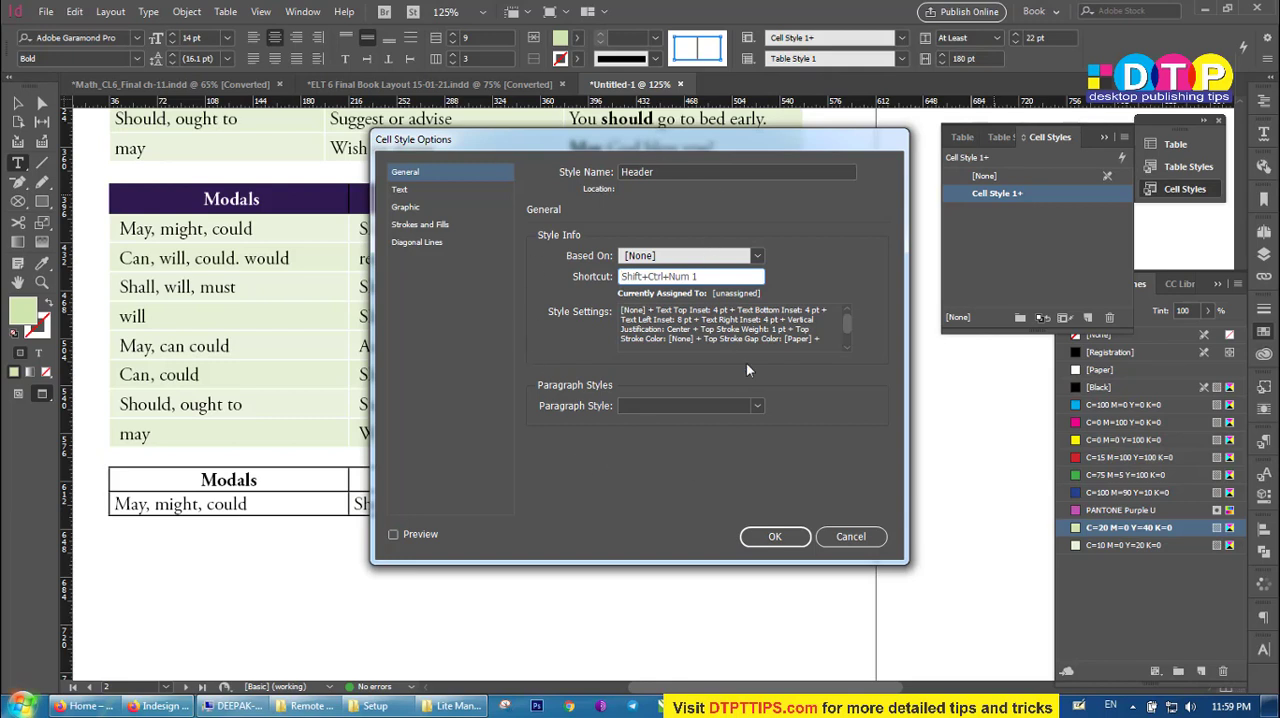
{"action": "left_click", "coordinate": [758, 406]}
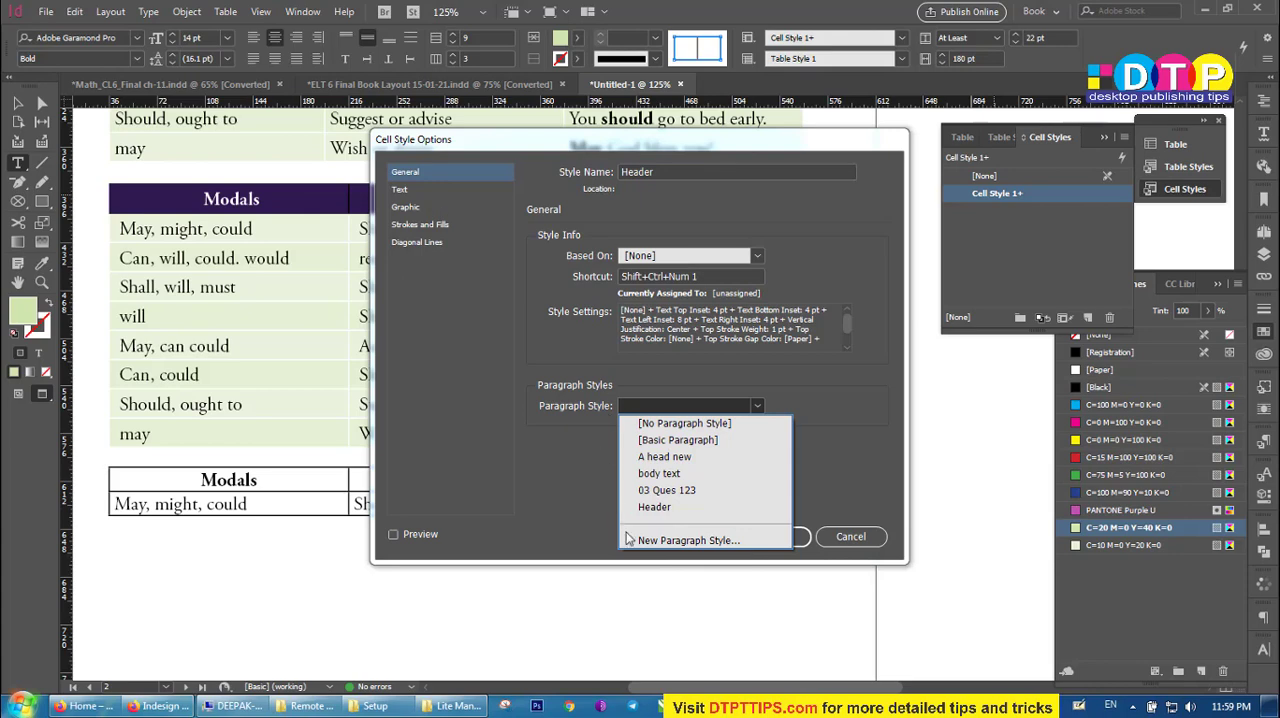
{"action": "left_click", "coordinate": [830, 488]}
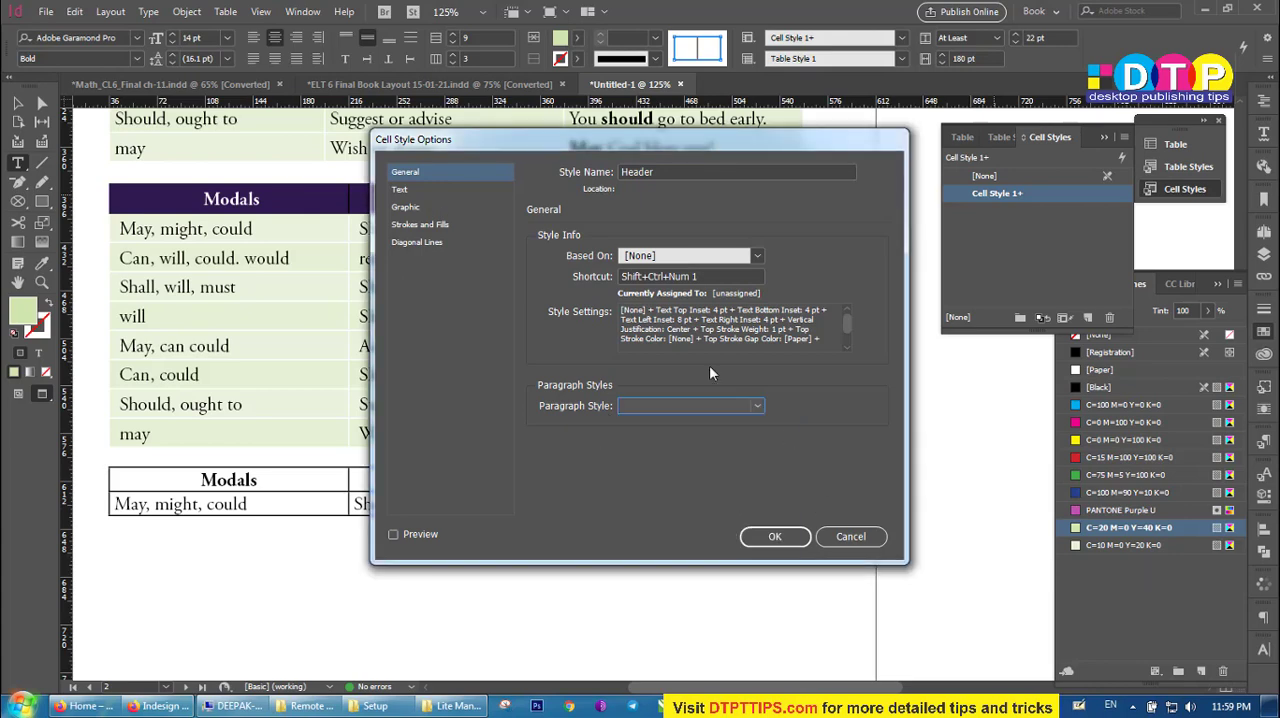
{"action": "left_click", "coordinate": [769, 544]}
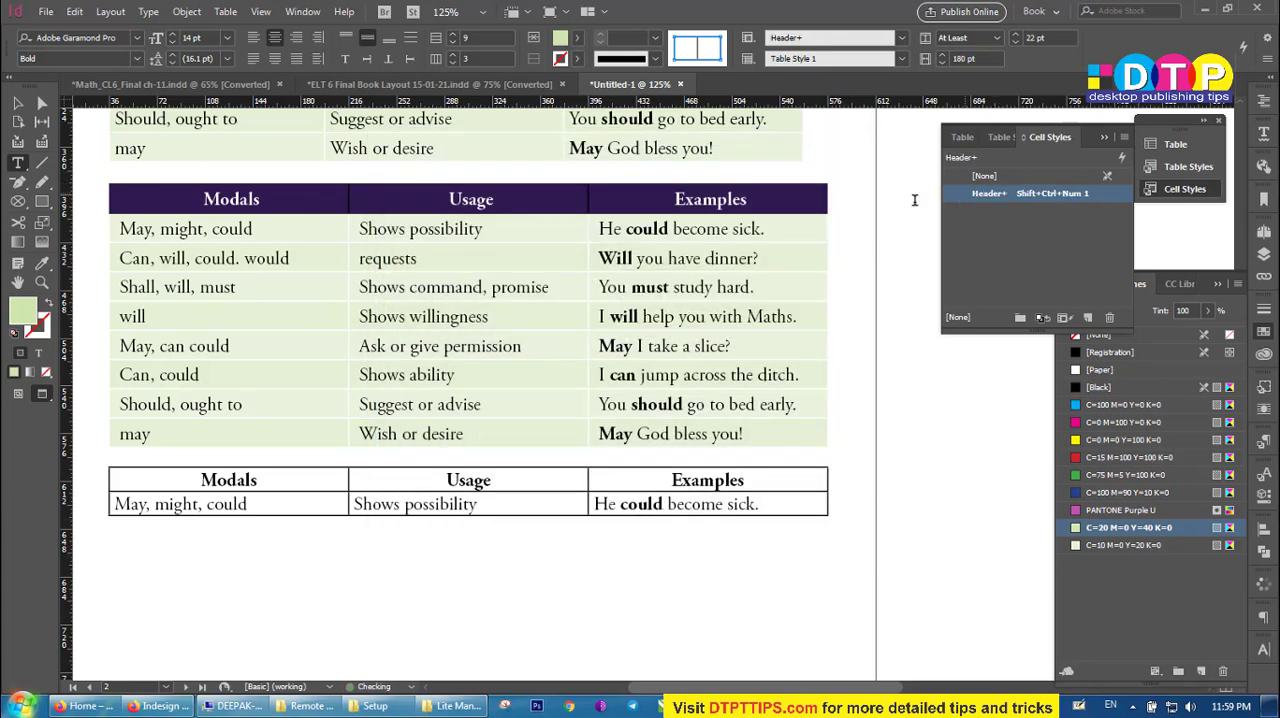
{"action": "left_click", "coordinate": [706, 211]}
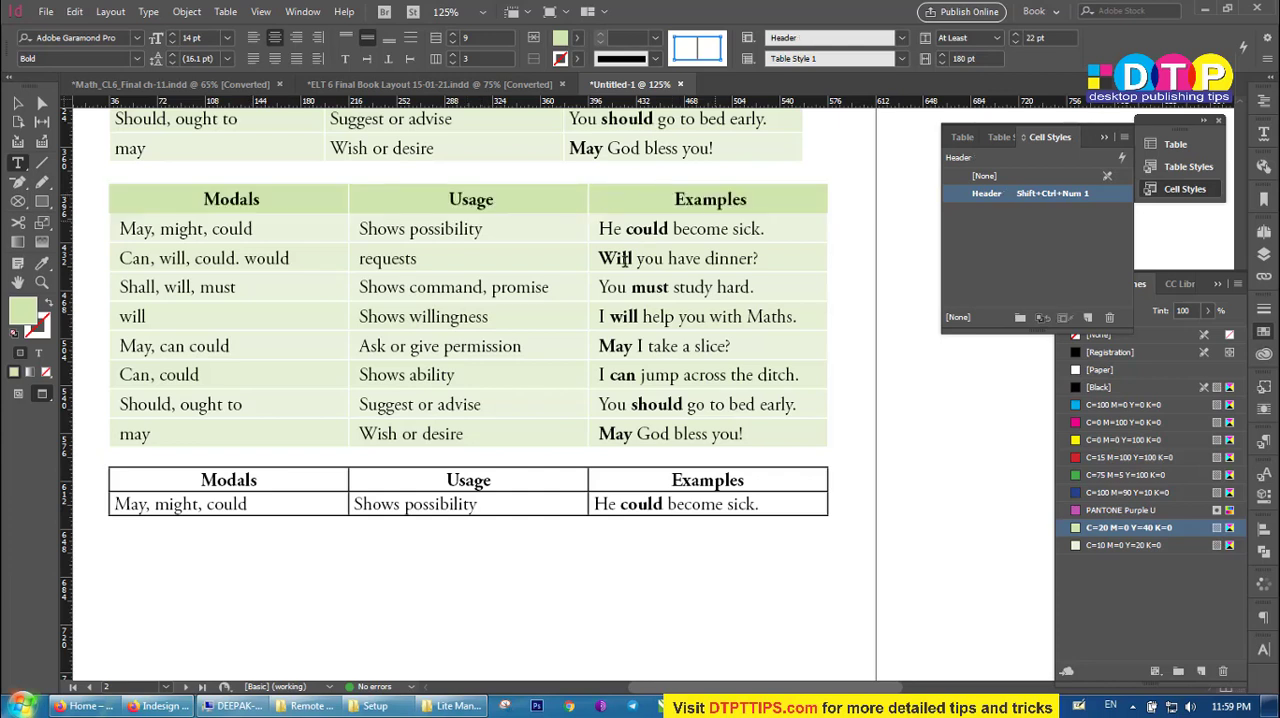
{"action": "left_click", "coordinate": [626, 258]}
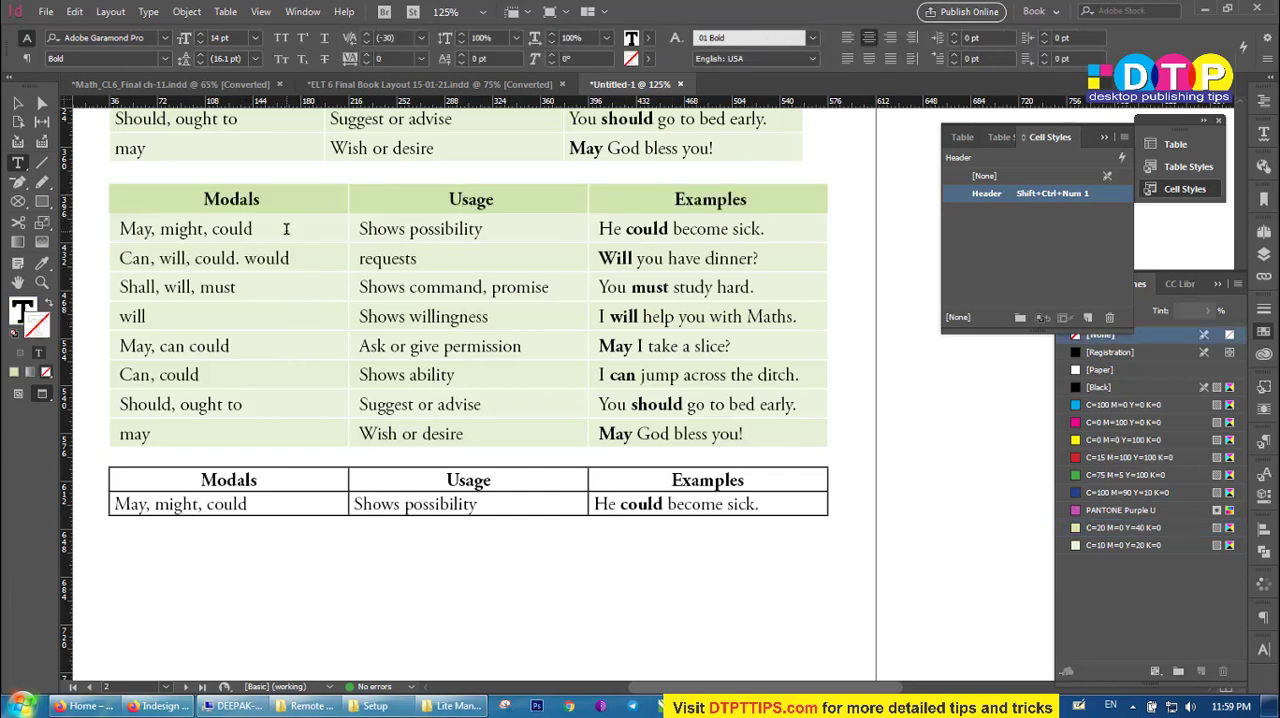
Create a cell style named Tables Cells from the body rows of the second table.
{"action": "left_click_drag", "start_coordinate": [286, 229], "coordinate": [764, 433]}
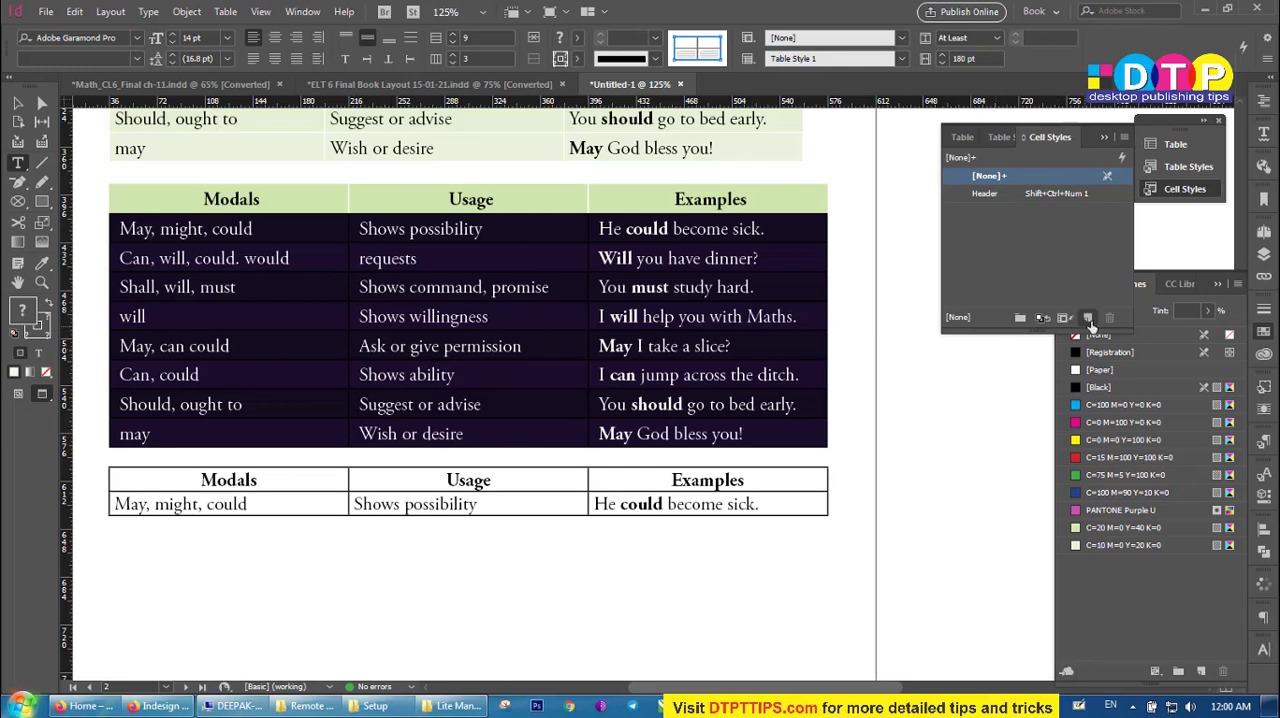
{"action": "left_click", "coordinate": [1088, 318]}
{"action": "double_click", "coordinate": [994, 193]}
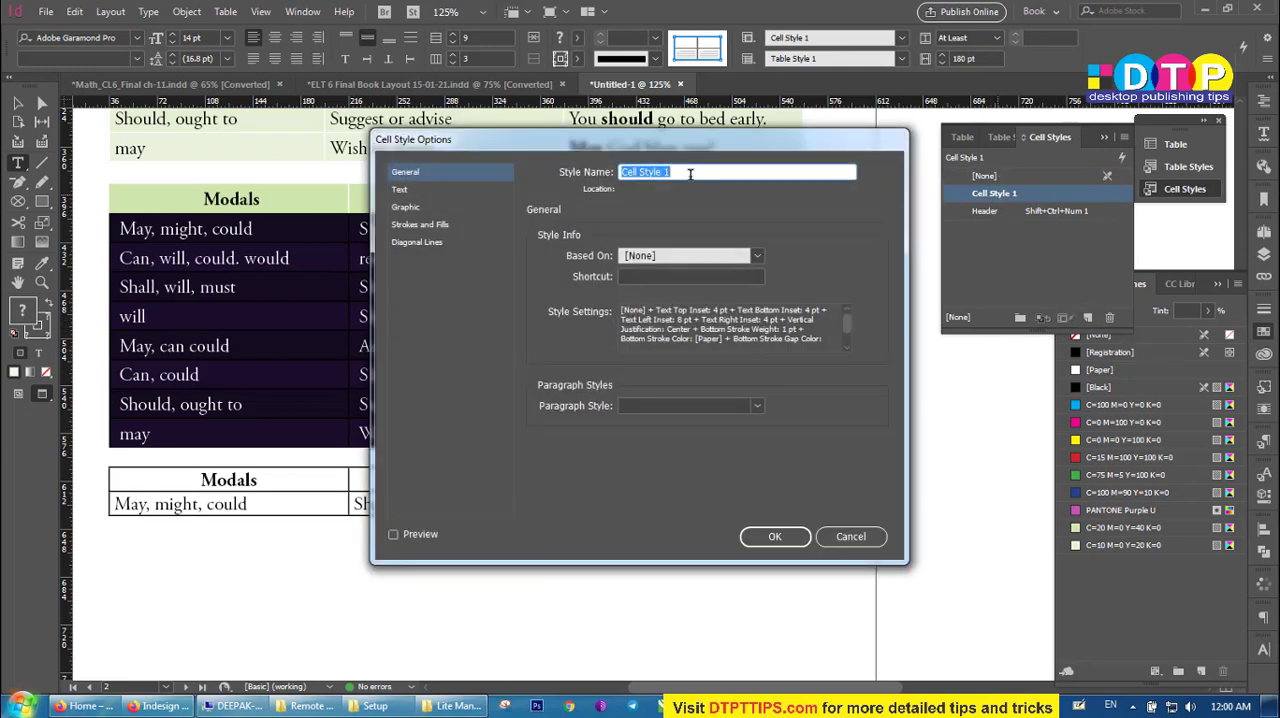
{"action": "type", "text": "Tables Cells"}
{"action": "left_click", "coordinate": [770, 536]}
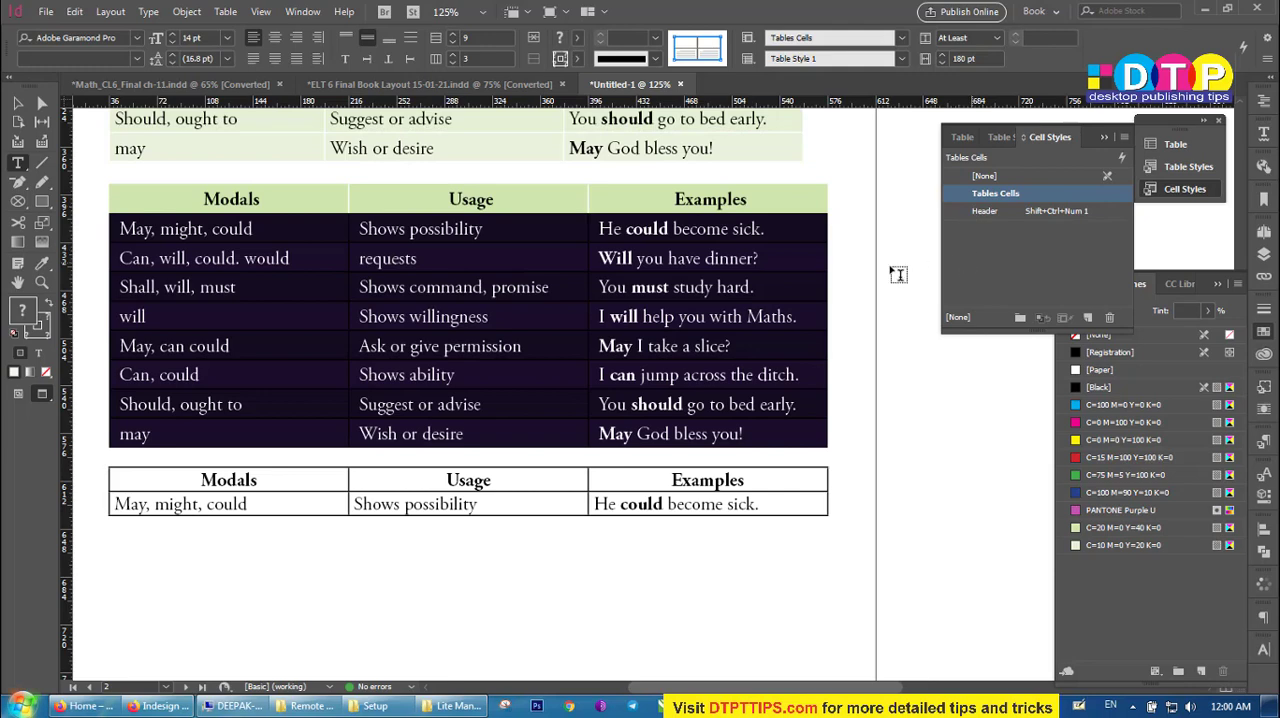
Shorten the text frame holding the tables to about 557 pt high so the third table flows onto the next page.
{"action": "left_click", "coordinate": [18, 103]}
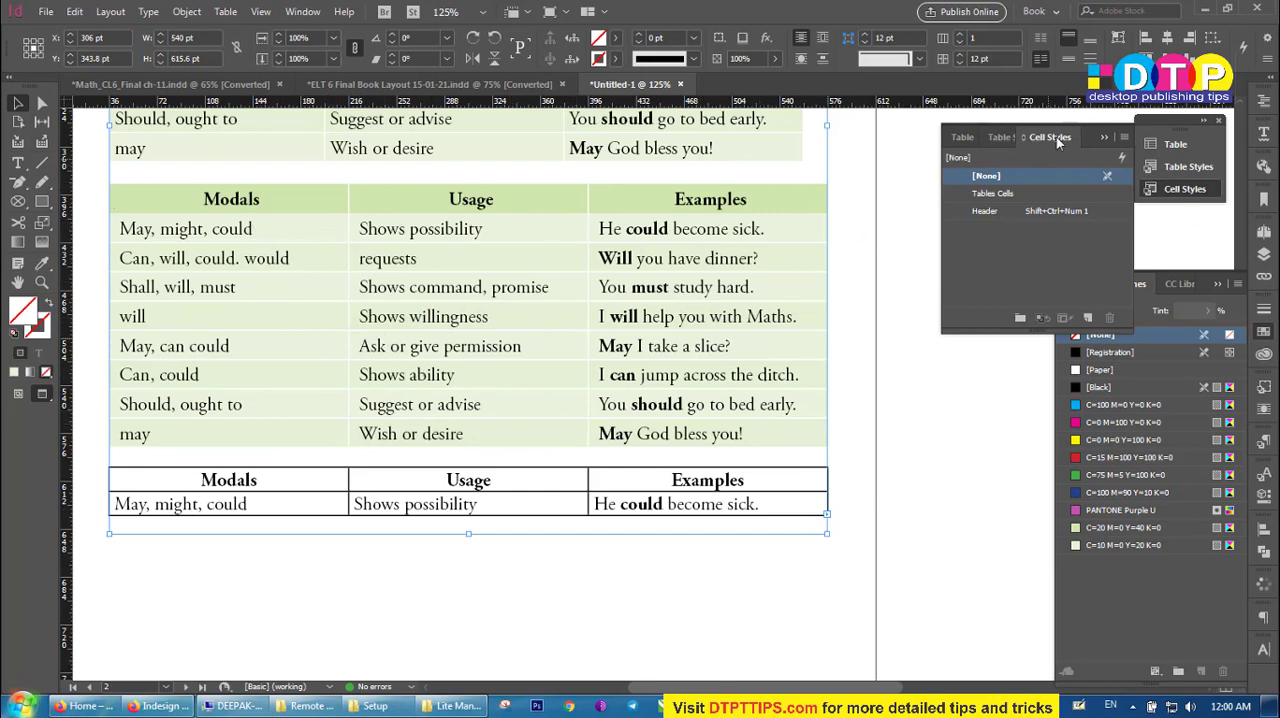
{"action": "left_click_drag", "start_coordinate": [469, 535], "coordinate": [528, 457]}
{"action": "scroll", "coordinate": [772, 380], "scroll_direction": "right", "scroll_amount": 6}
{"action": "scroll", "coordinate": [772, 386], "scroll_direction": "up", "scroll_amount": 10}
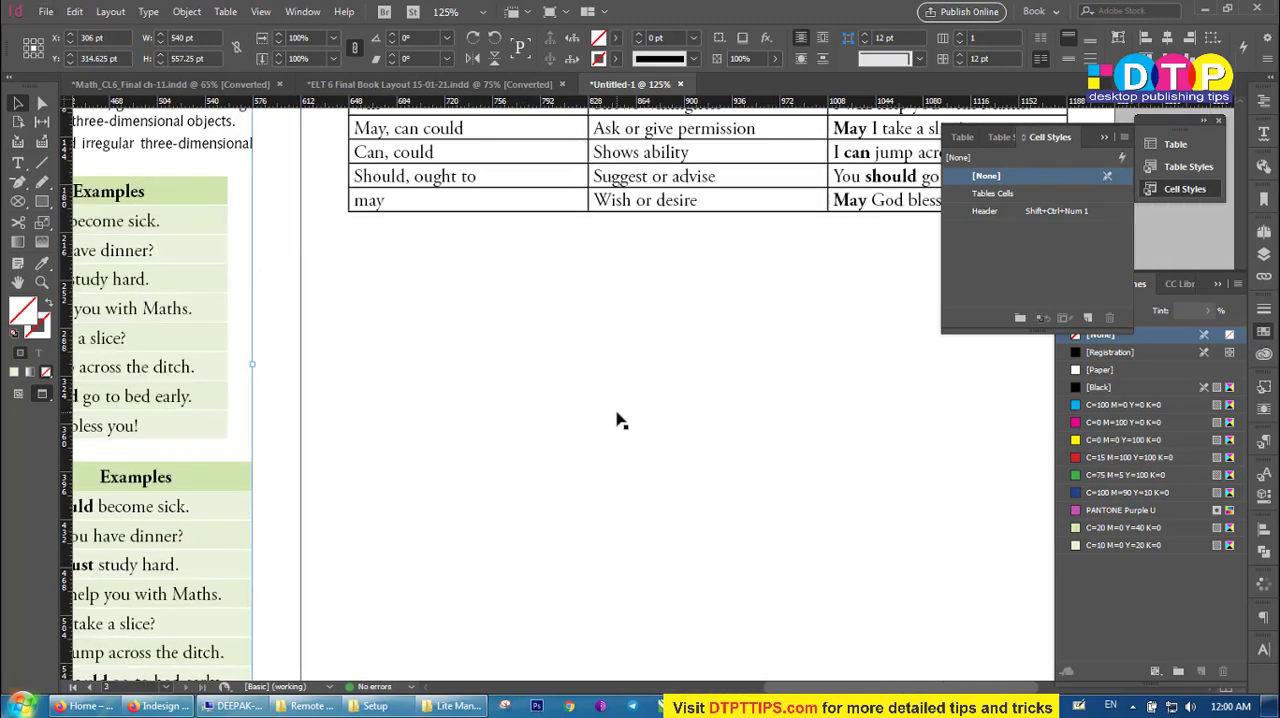
{"action": "scroll", "coordinate": [694, 451], "scroll_direction": "right", "scroll_amount": 4}
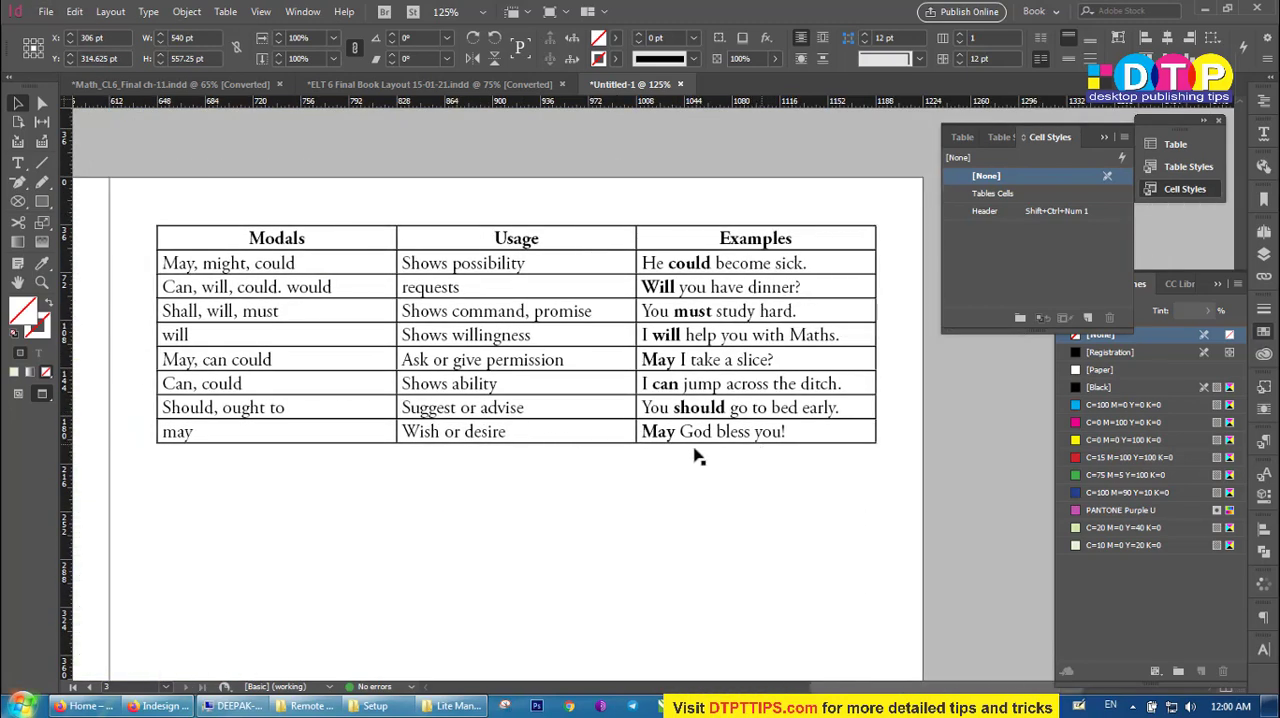
Select all cells of the table on page 3 and apply Table Style 1 to it.
{"action": "double_click", "coordinate": [351, 240]}
{"action": "left_click_drag", "start_coordinate": [351, 240], "coordinate": [794, 444]}
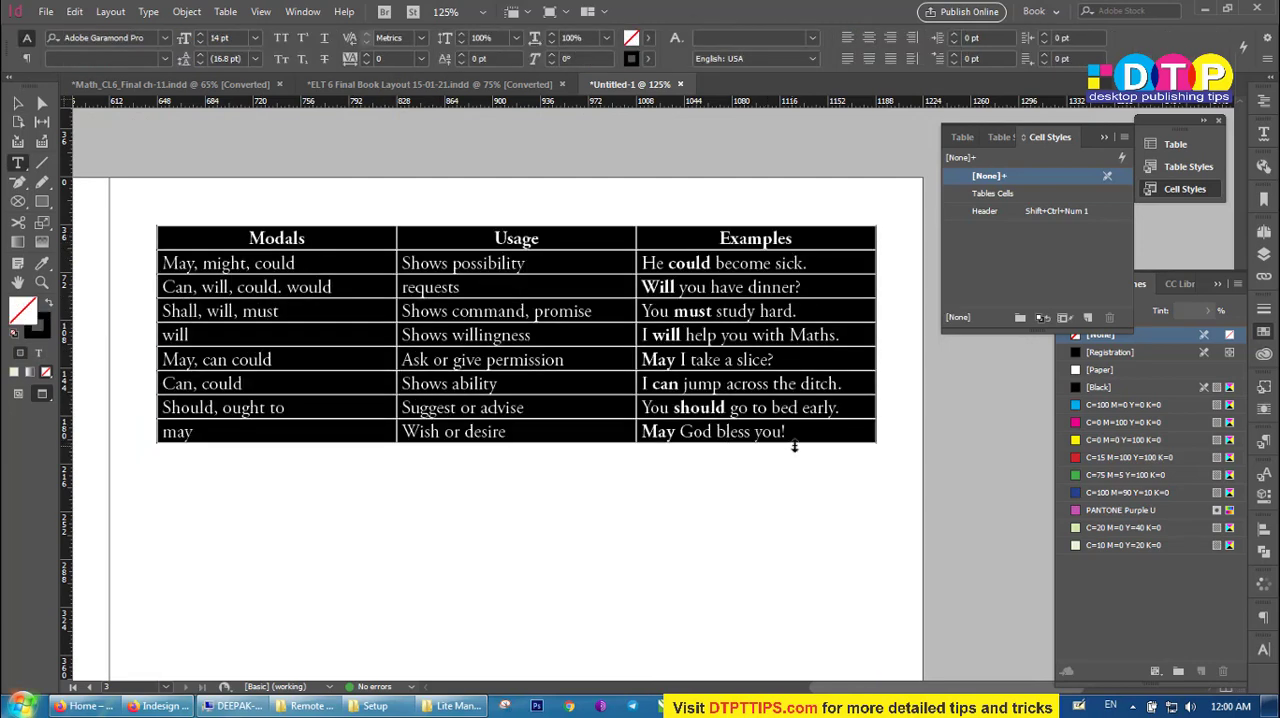
{"action": "triple_click", "coordinate": [573, 314]}
{"action": "left_click_drag", "start_coordinate": [386, 238], "coordinate": [745, 430]}
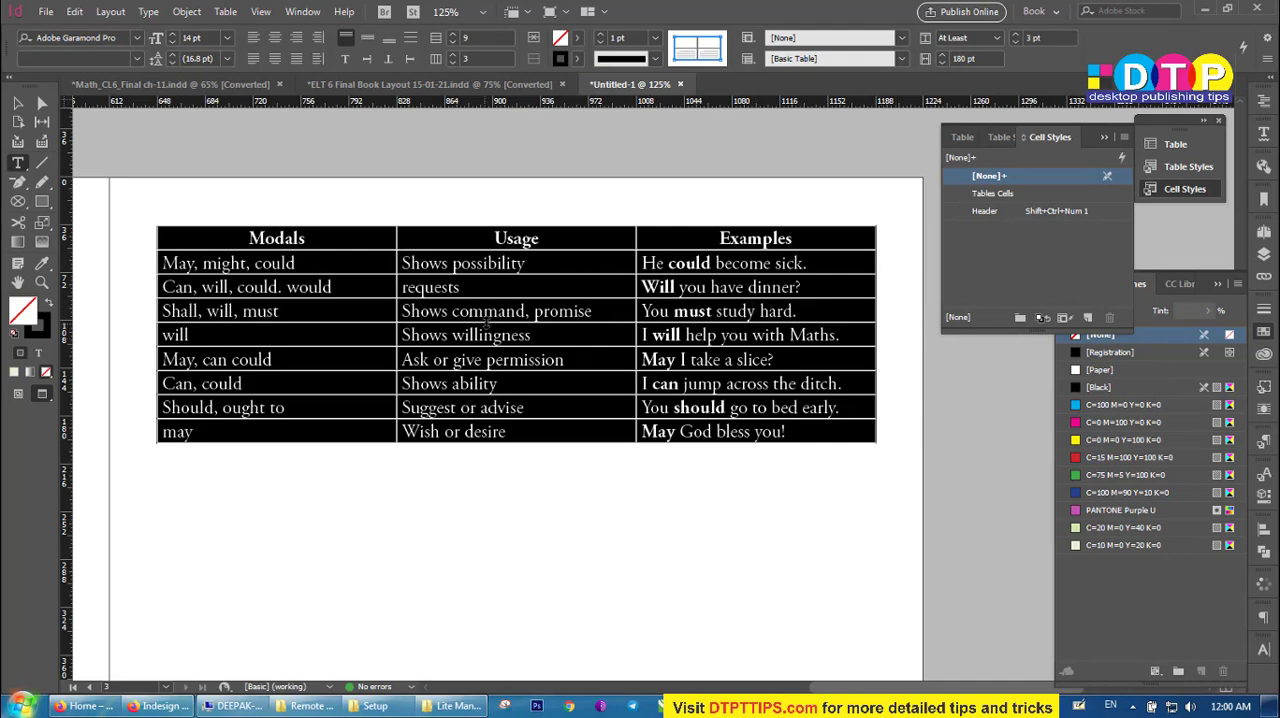
{"action": "left_click", "coordinate": [498, 262]}
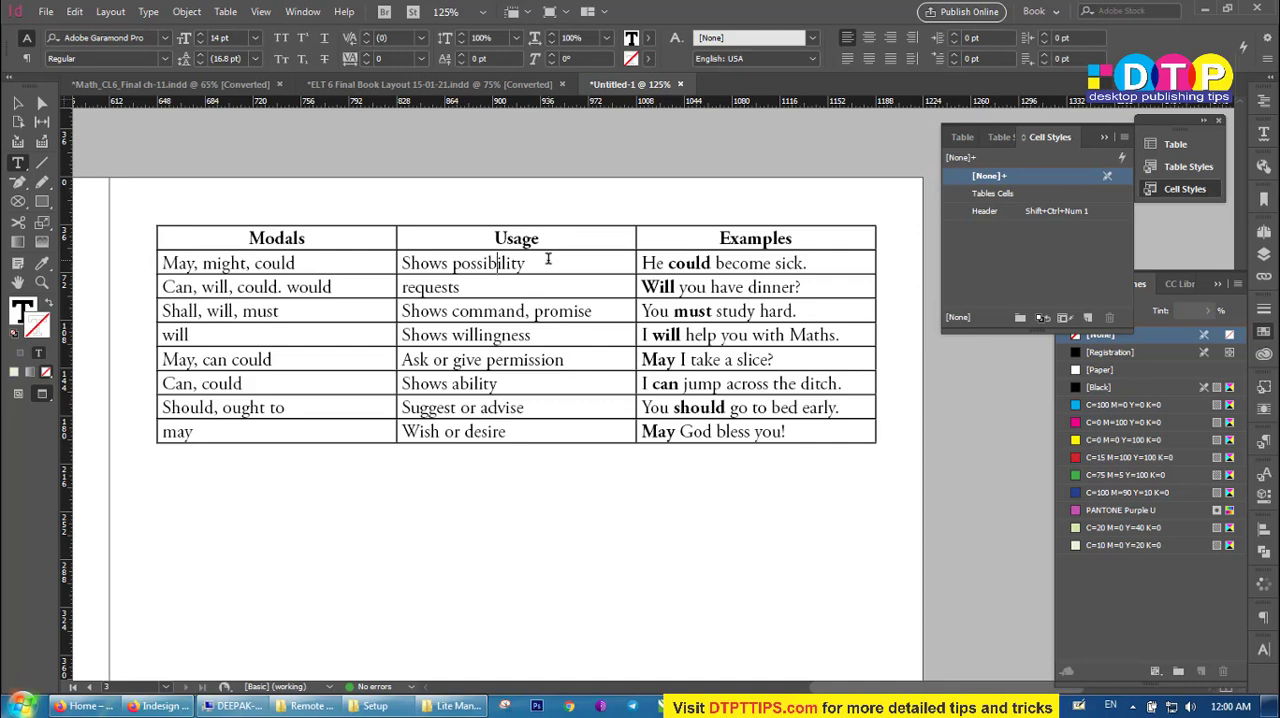
{"action": "key", "text": "Escape"}
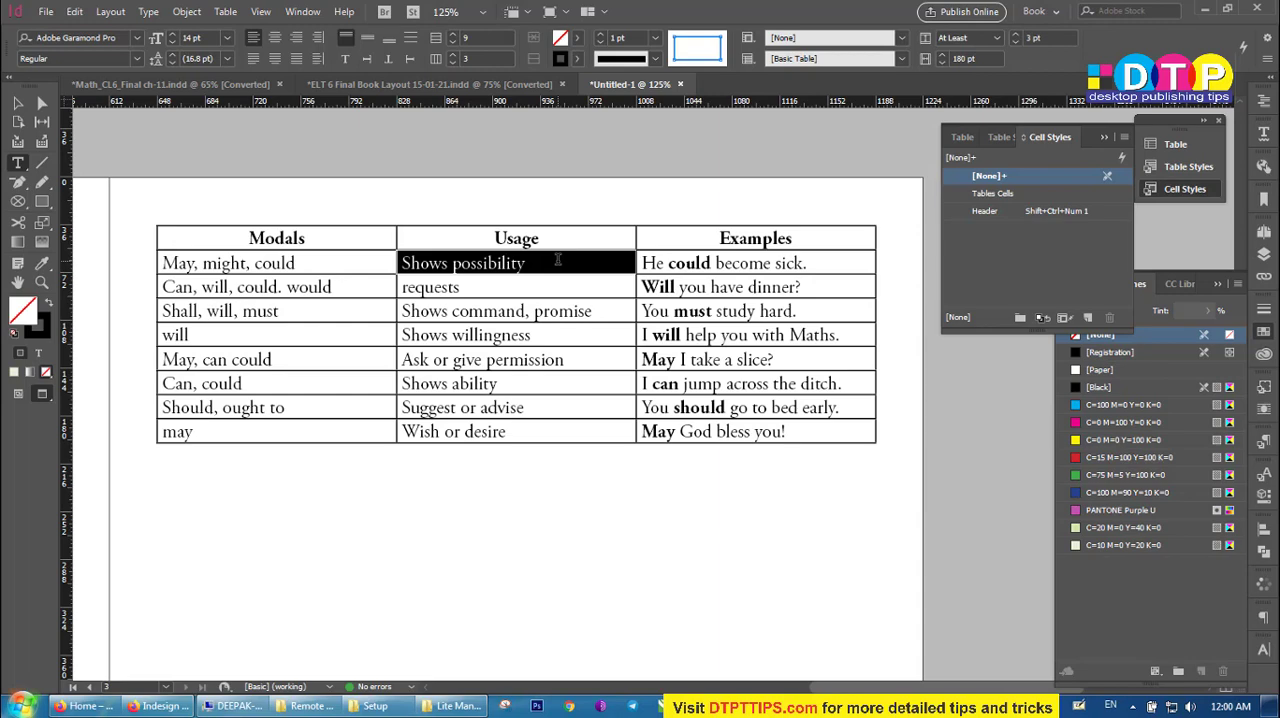
{"action": "key", "text": "ctrl+a"}
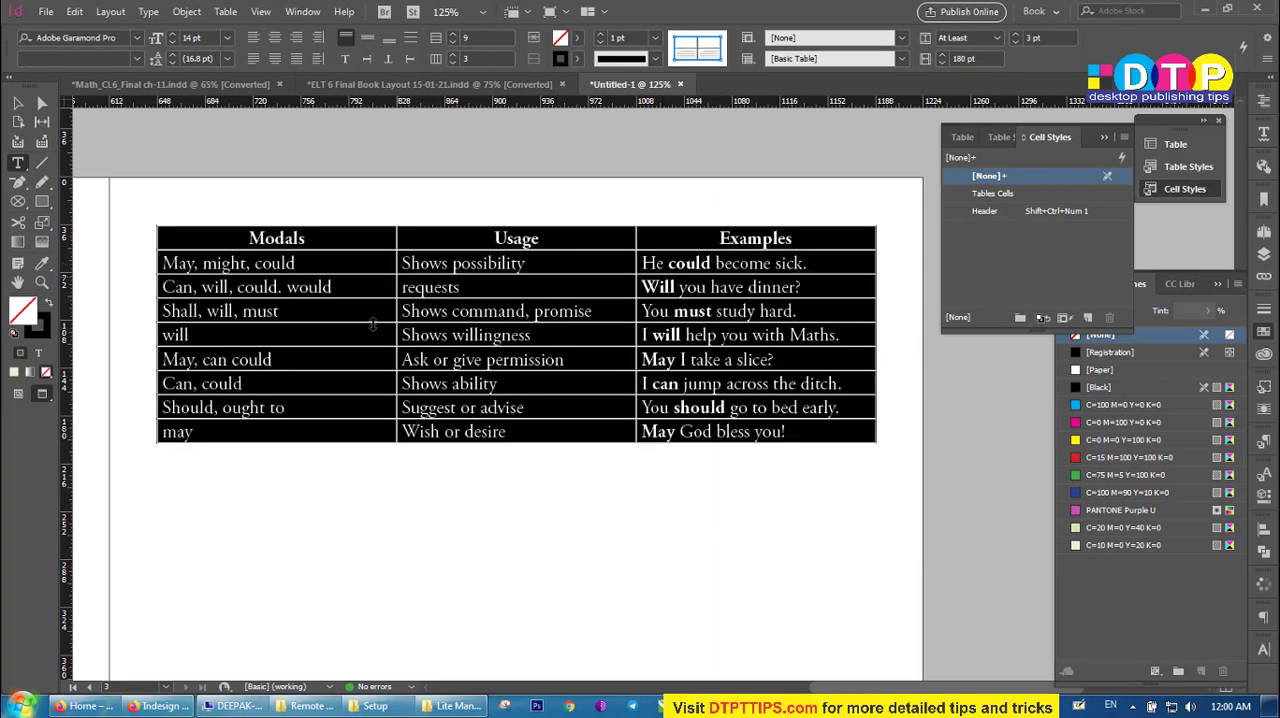
{"action": "left_click", "coordinate": [997, 136]}
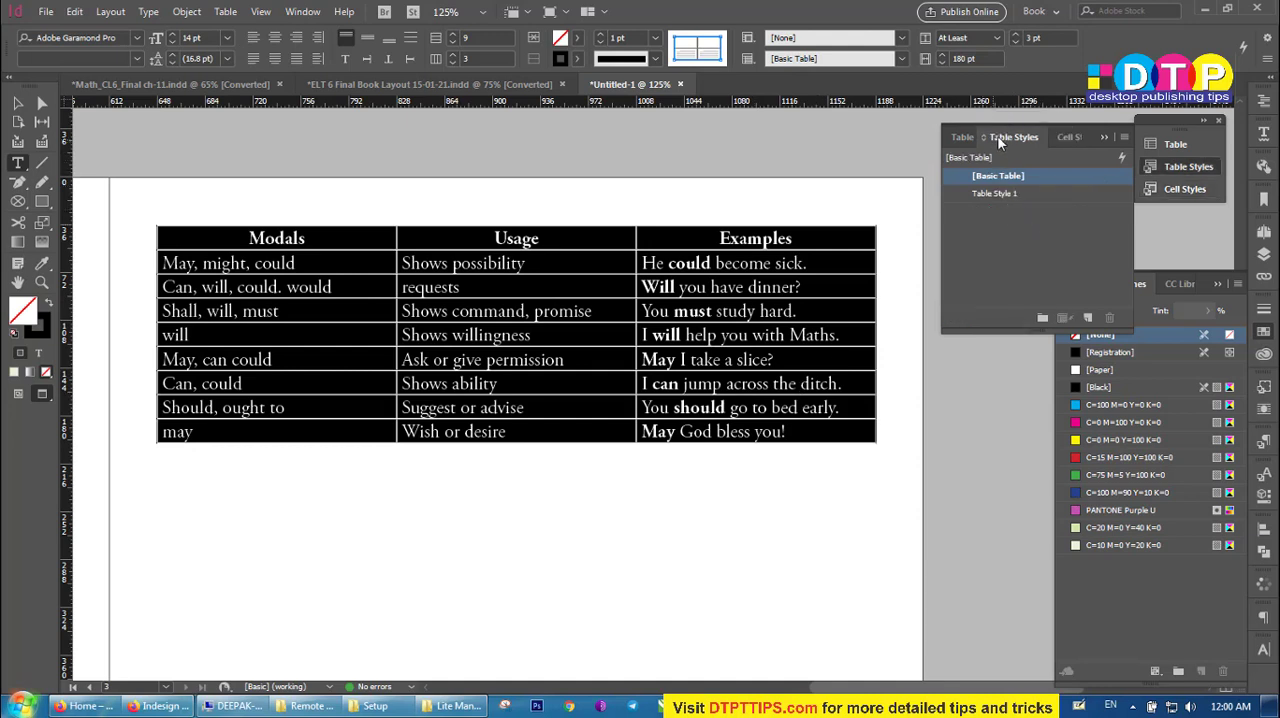
{"action": "left_click", "coordinate": [990, 193]}
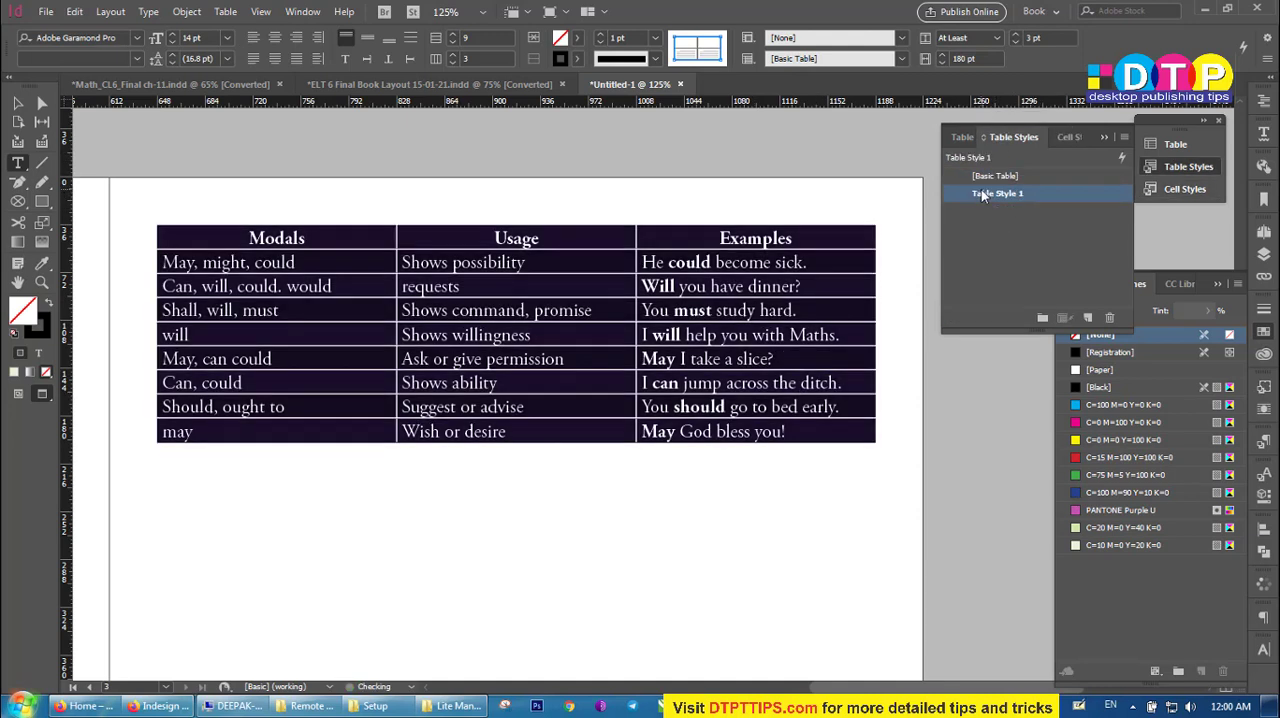
{"action": "left_click", "coordinate": [816, 237]}
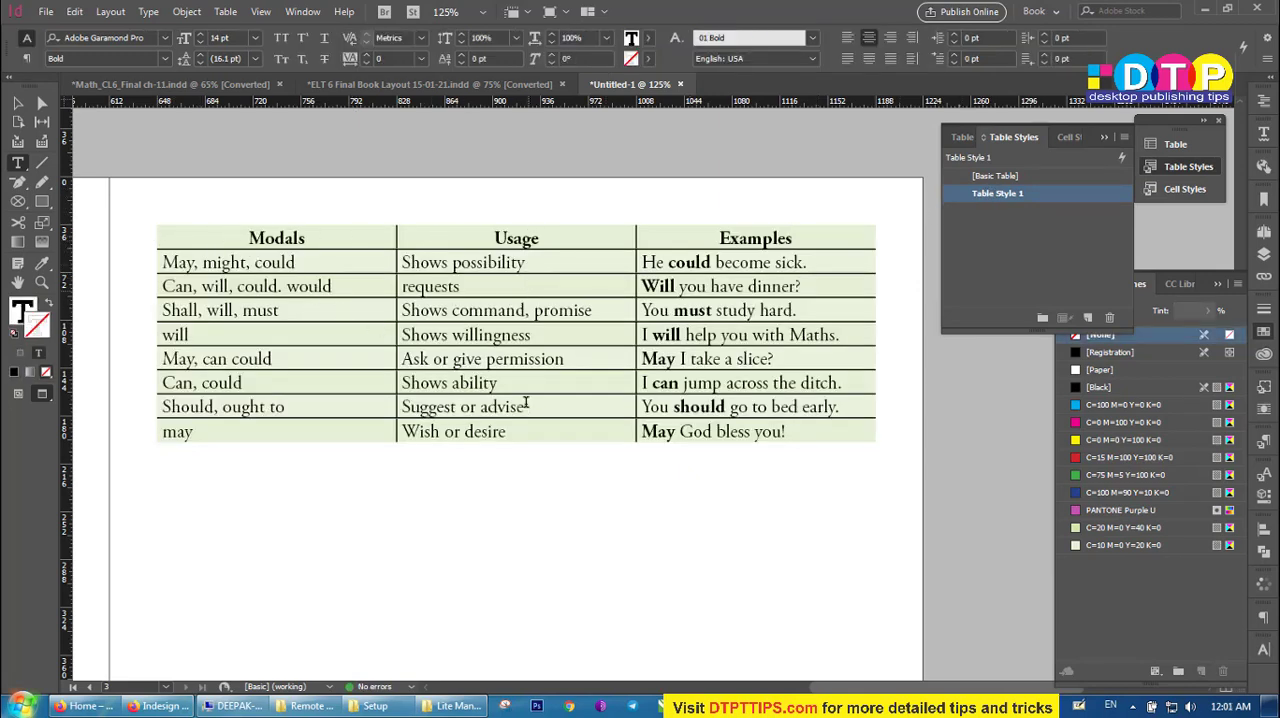
Apply the Header cell style to the header row of the table on page 3.
{"action": "scroll", "coordinate": [470, 310], "scroll_direction": "up", "scroll_amount": 3}
{"action": "key", "text": "ctrl+minus"}
{"action": "key", "text": "ctrl+minus"}
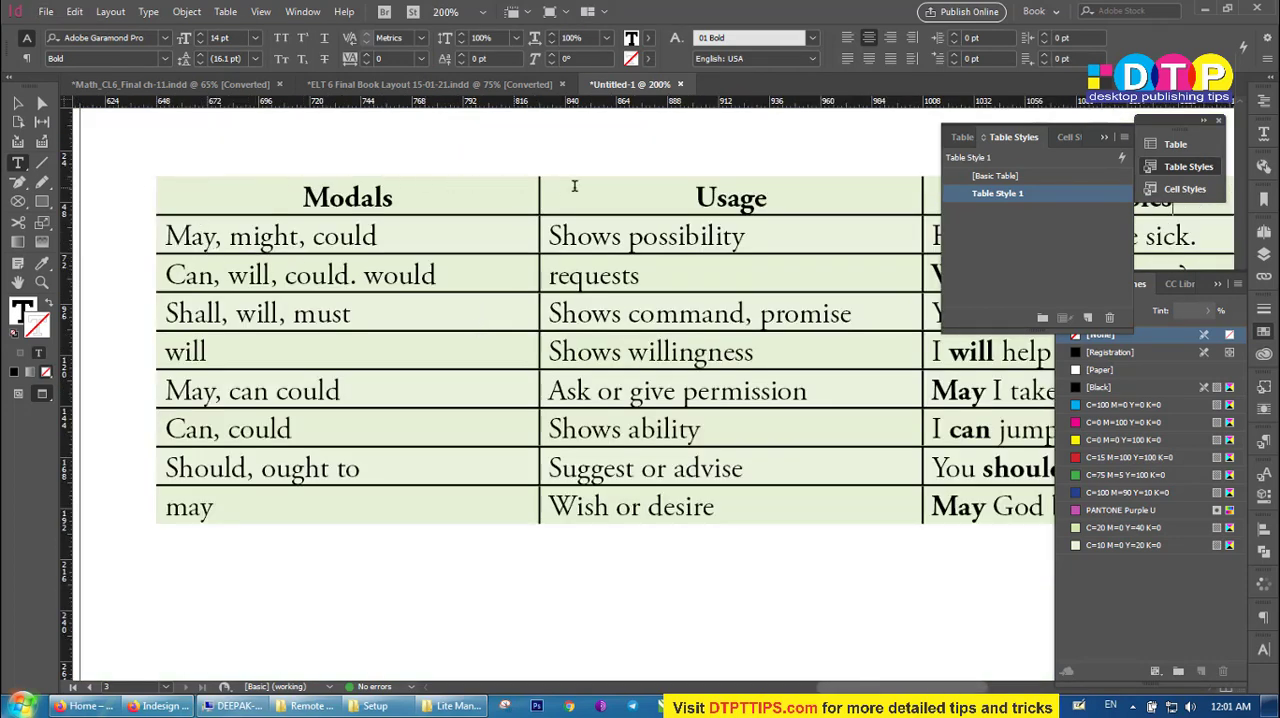
{"action": "left_click_drag", "start_coordinate": [172, 192], "coordinate": [808, 194]}
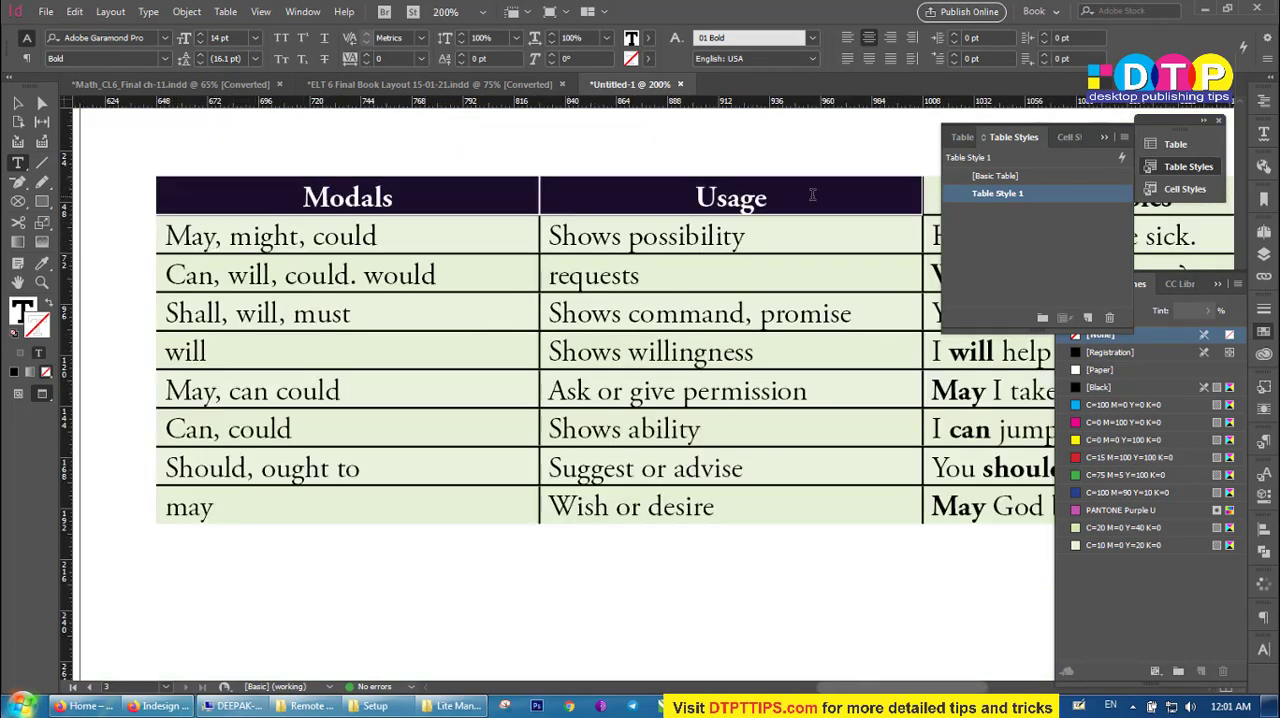
{"action": "left_click", "coordinate": [1070, 137]}
{"action": "left_click", "coordinate": [1000, 210]}
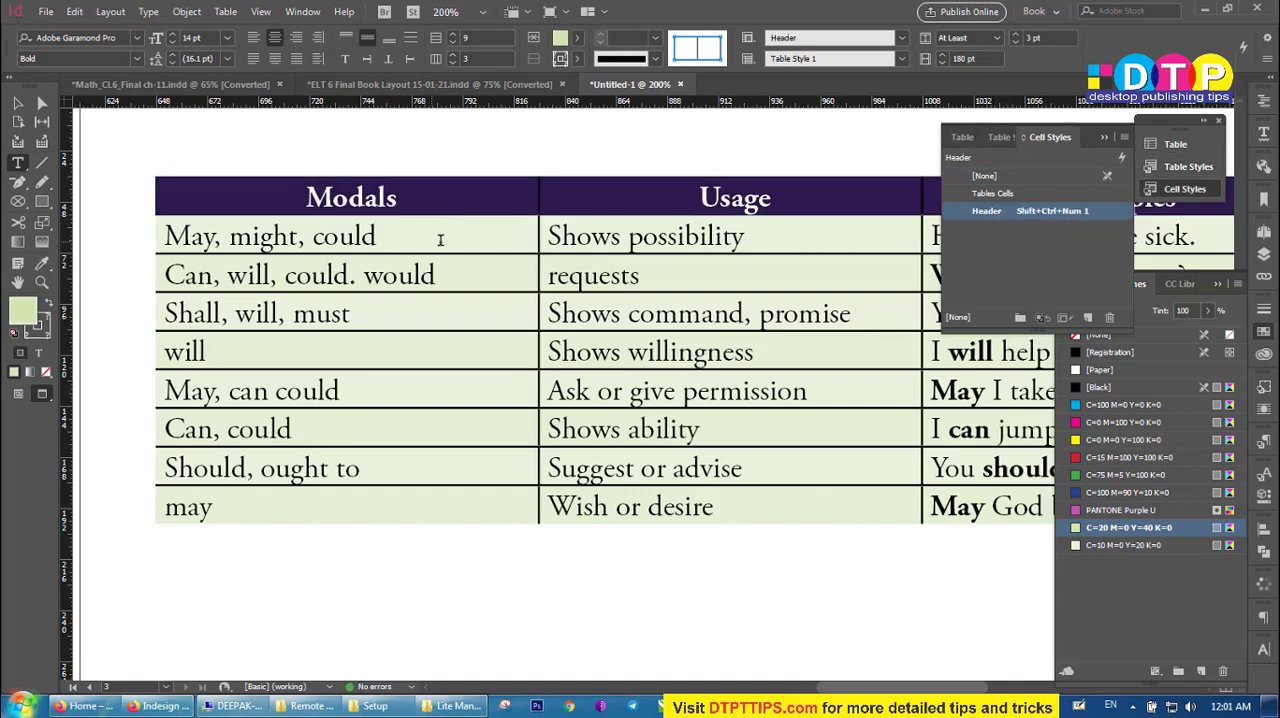
{"action": "left_click", "coordinate": [200, 194]}
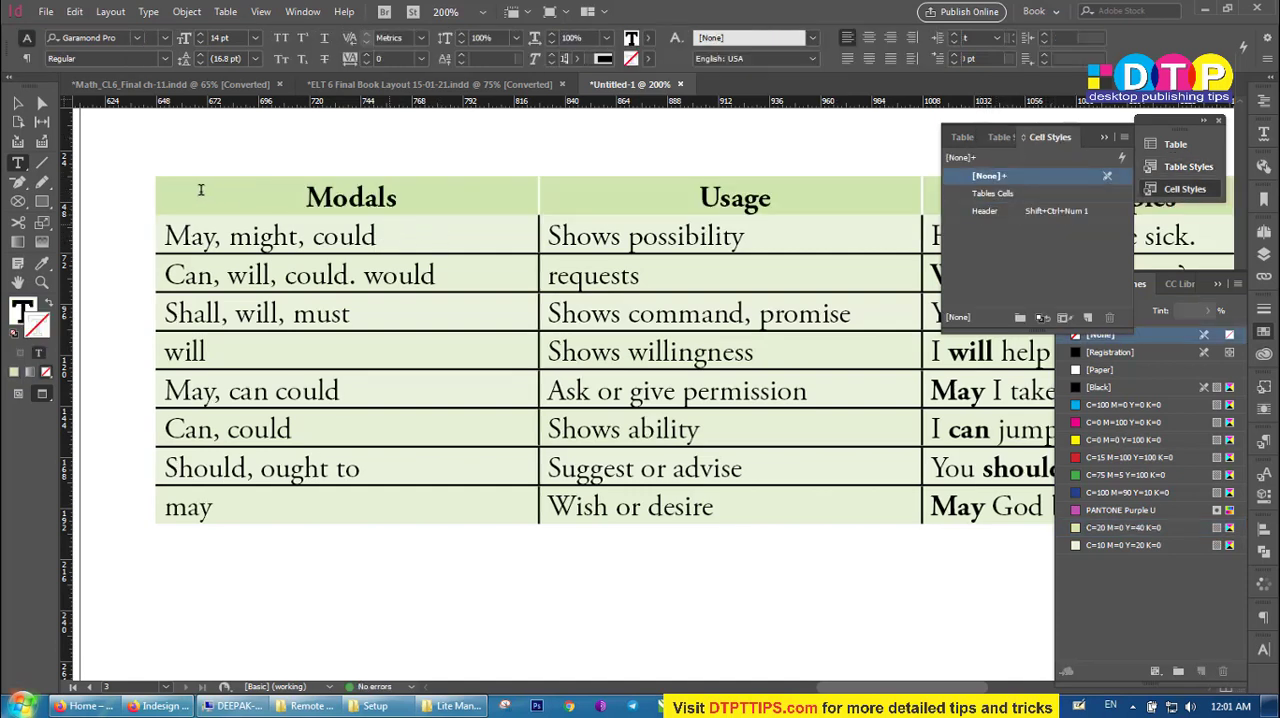
Apply the Tables Cells cell style to all body rows of the table on page 3.
{"action": "left_click", "coordinate": [305, 197]}
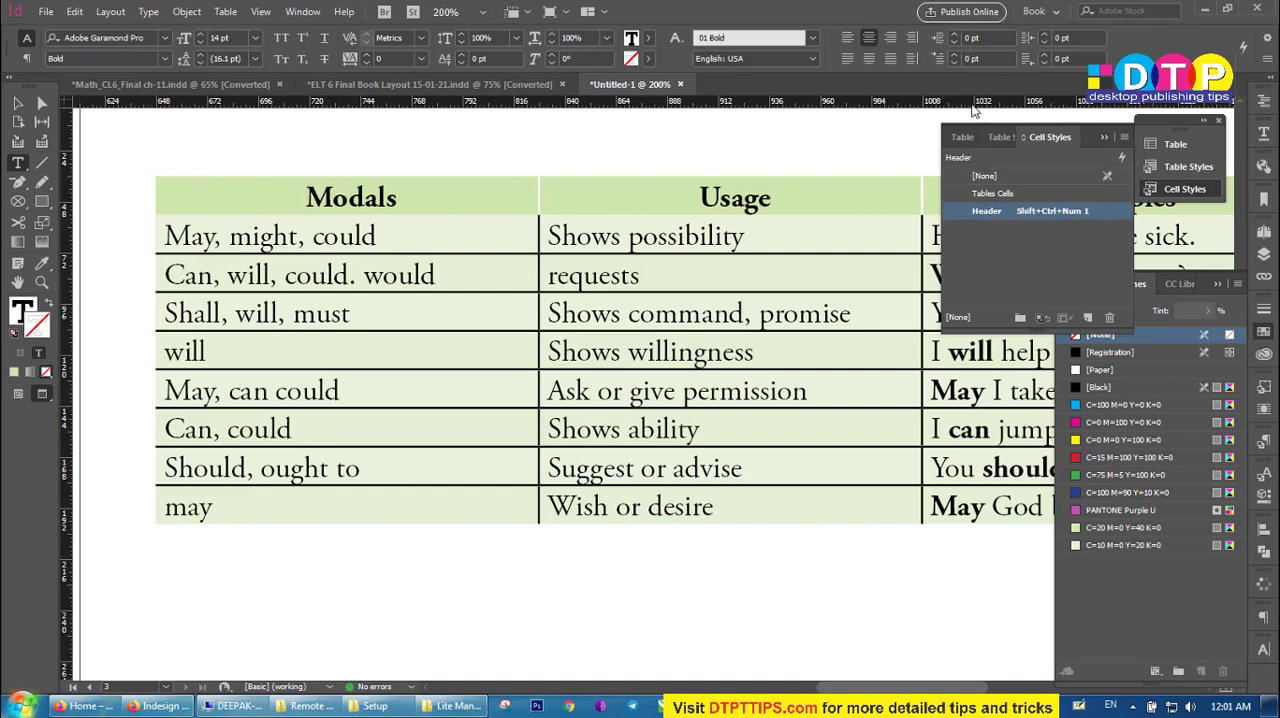
{"action": "left_click", "coordinate": [962, 137]}
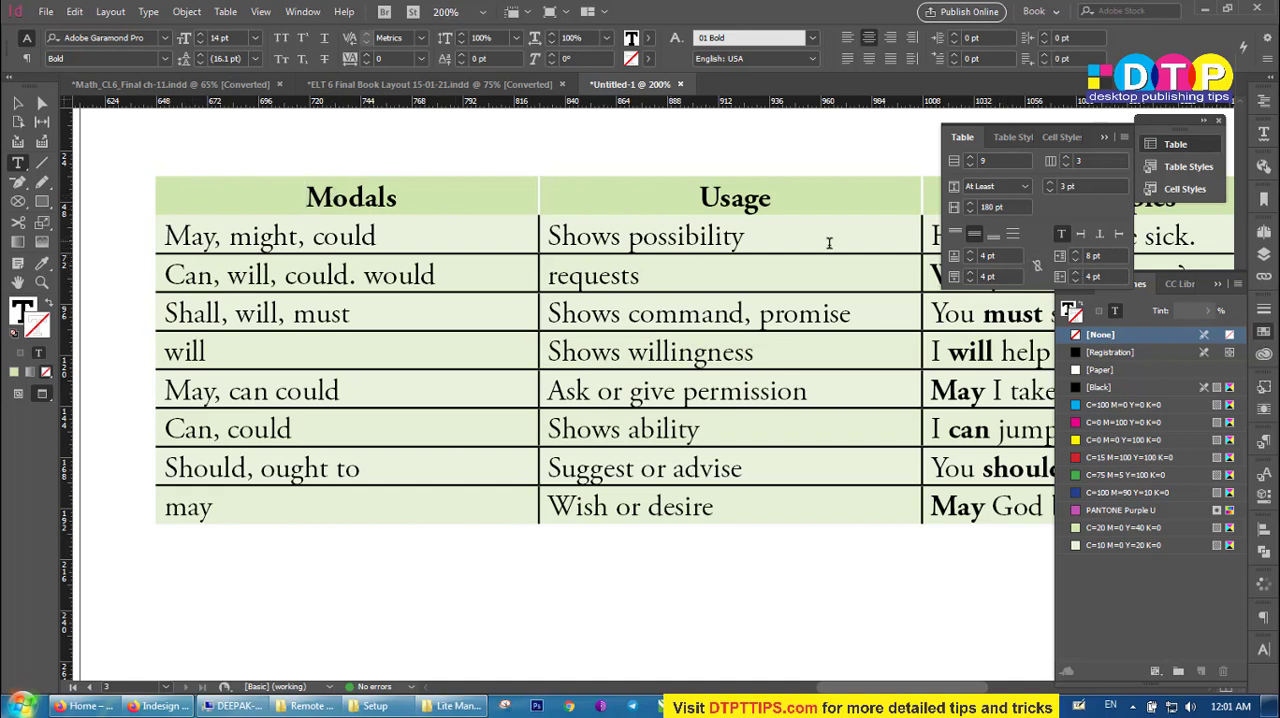
{"action": "left_click", "coordinate": [1066, 137]}
{"action": "left_click_drag", "start_coordinate": [492, 243], "coordinate": [1079, 572]}
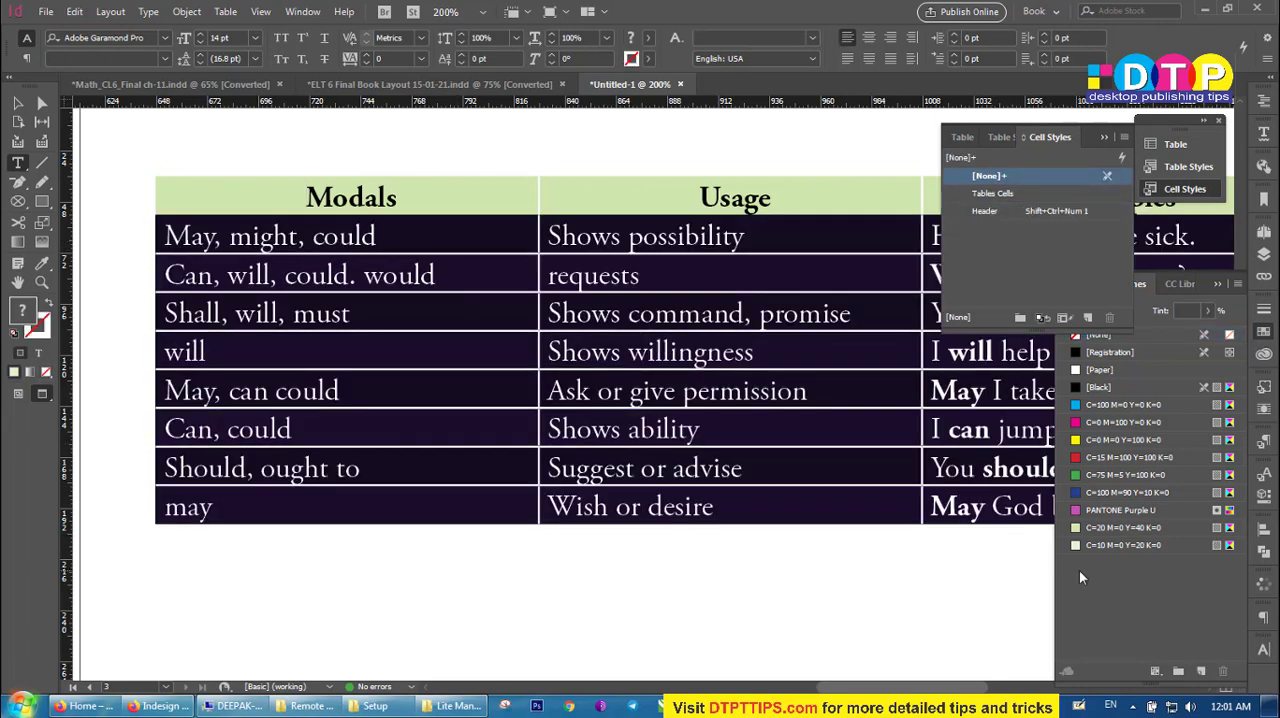
{"action": "left_click", "coordinate": [1000, 194]}
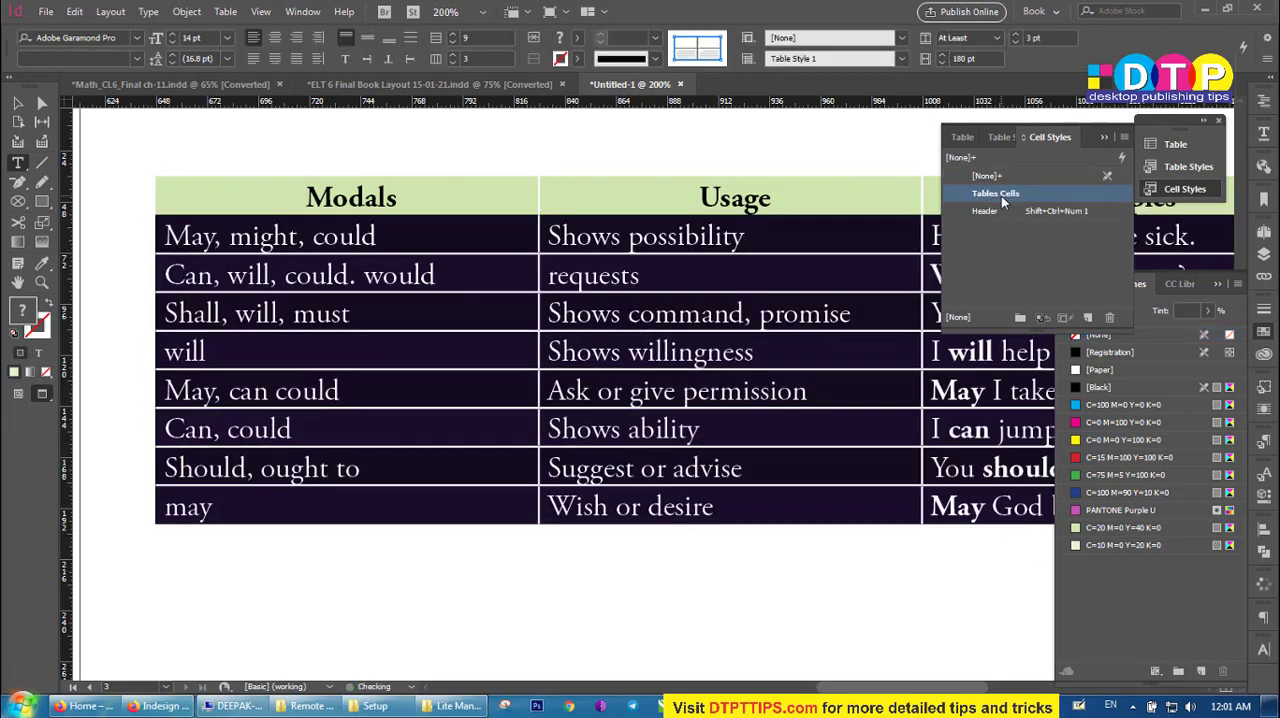
{"action": "left_click", "coordinate": [641, 336]}
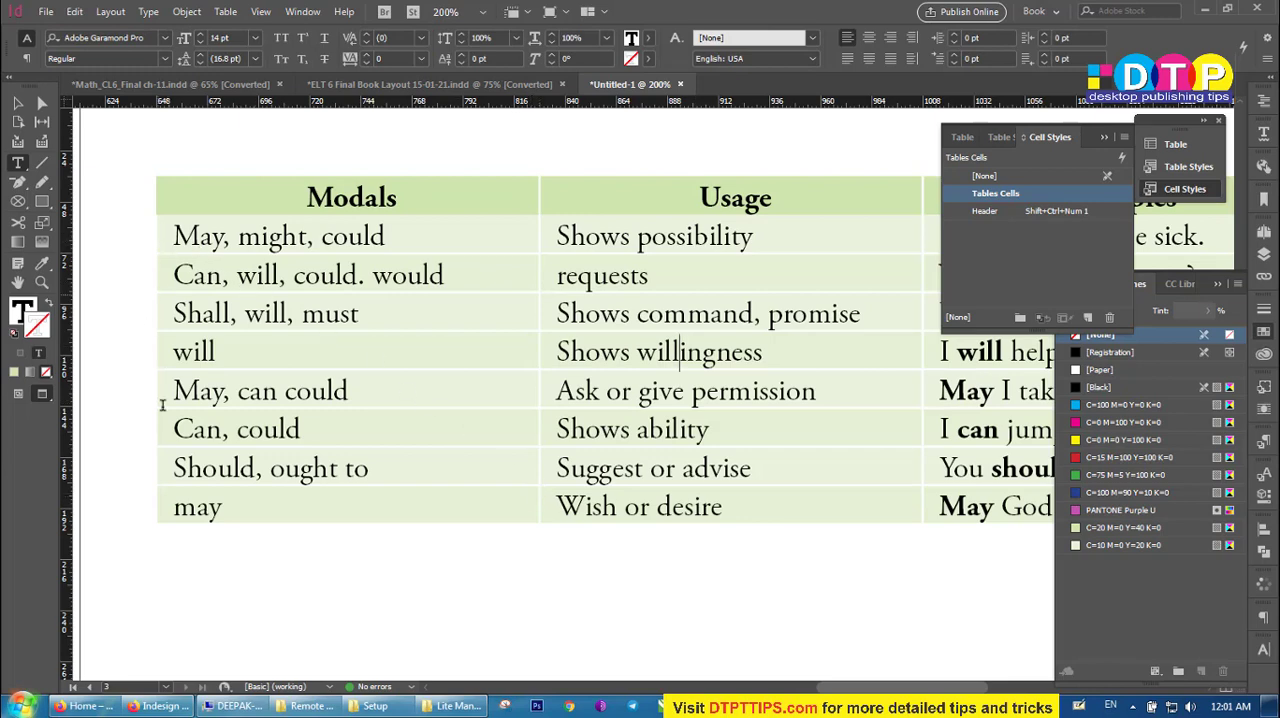
Edit Table Style 1 so the first alternating row fill is C=100 M=0 Y=0 K=0 at 25% tint, with preview on.
{"action": "scroll", "coordinate": [787, 390], "scroll_direction": "down", "scroll_amount": 1}
{"action": "scroll", "coordinate": [848, 448], "scroll_direction": "right", "scroll_amount": 2}
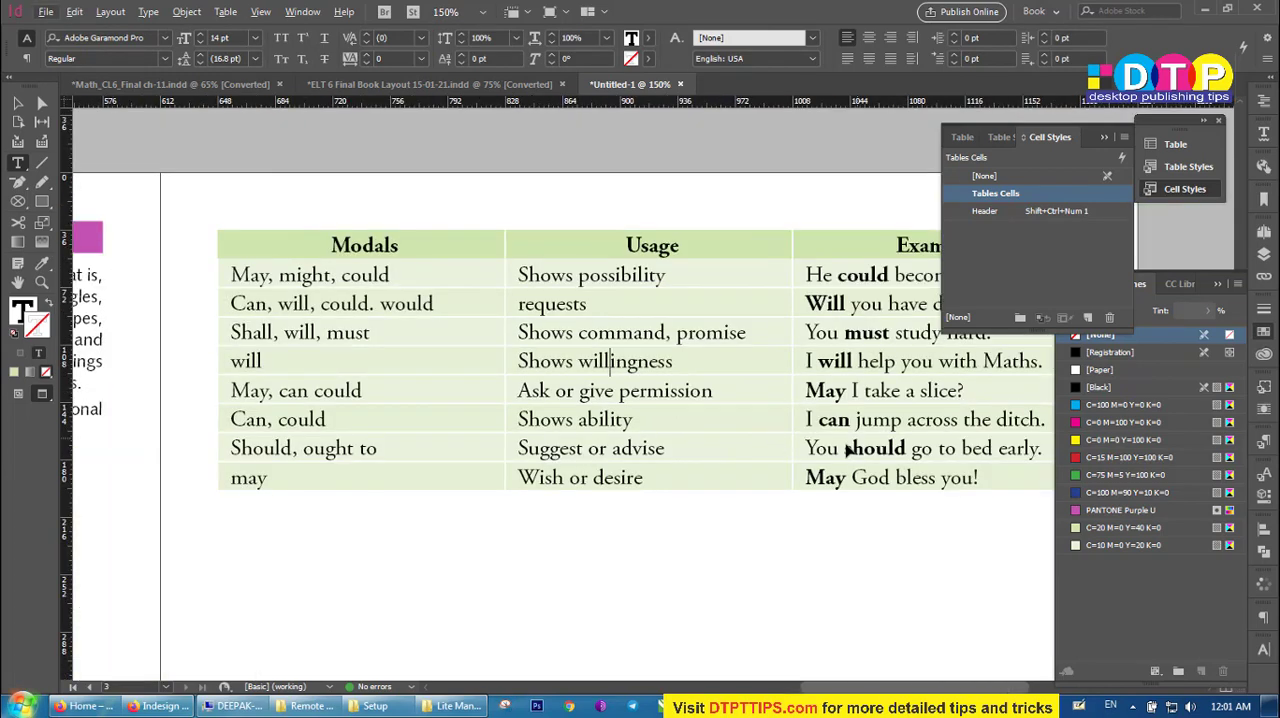
{"action": "scroll", "coordinate": [814, 320], "scroll_direction": "down", "scroll_amount": 1}
{"action": "scroll", "coordinate": [720, 374], "scroll_direction": "down", "scroll_amount": 1}
{"action": "scroll", "coordinate": [720, 374], "scroll_direction": "down", "scroll_amount": 1}
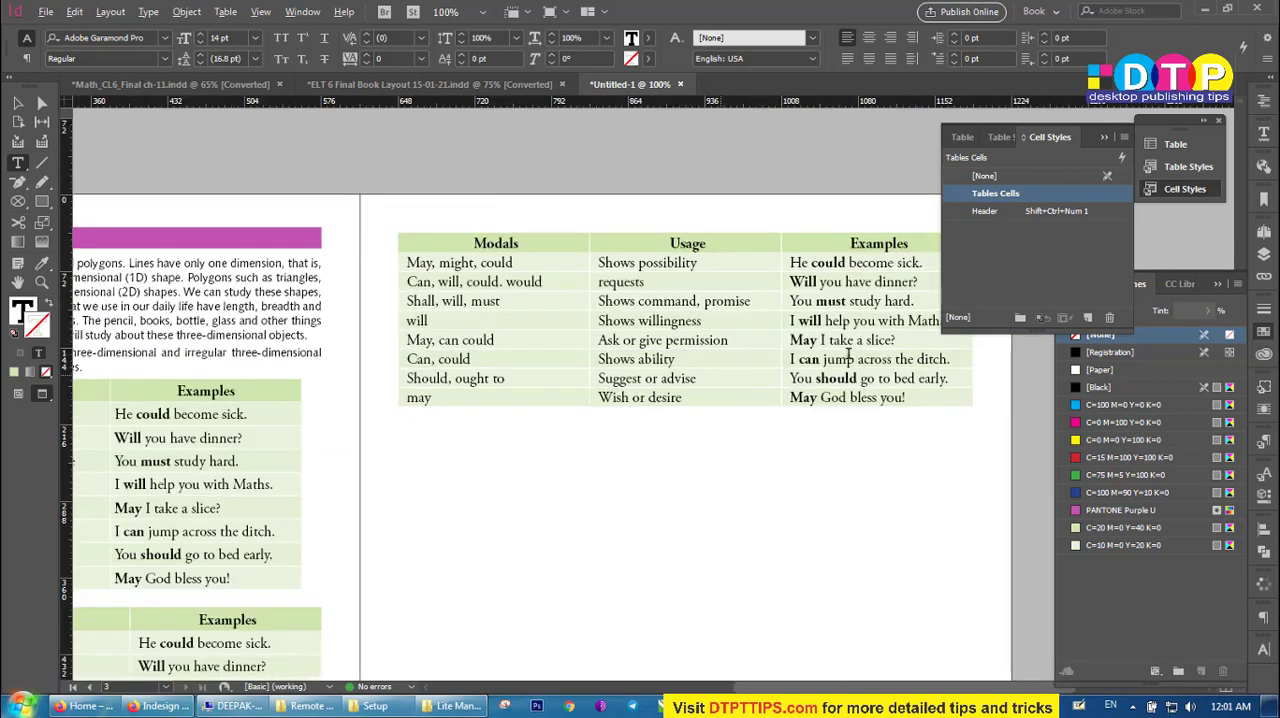
{"action": "scroll", "coordinate": [785, 272], "scroll_direction": "down", "scroll_amount": 2}
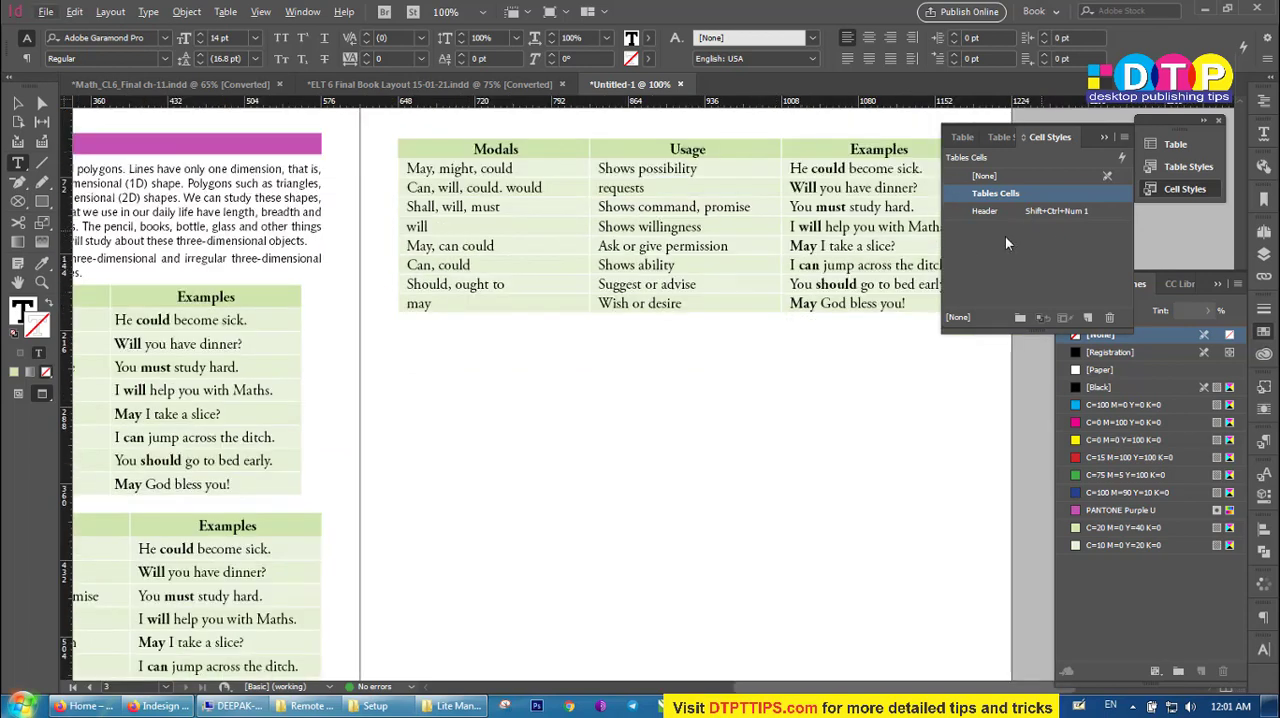
{"action": "left_click", "coordinate": [992, 137]}
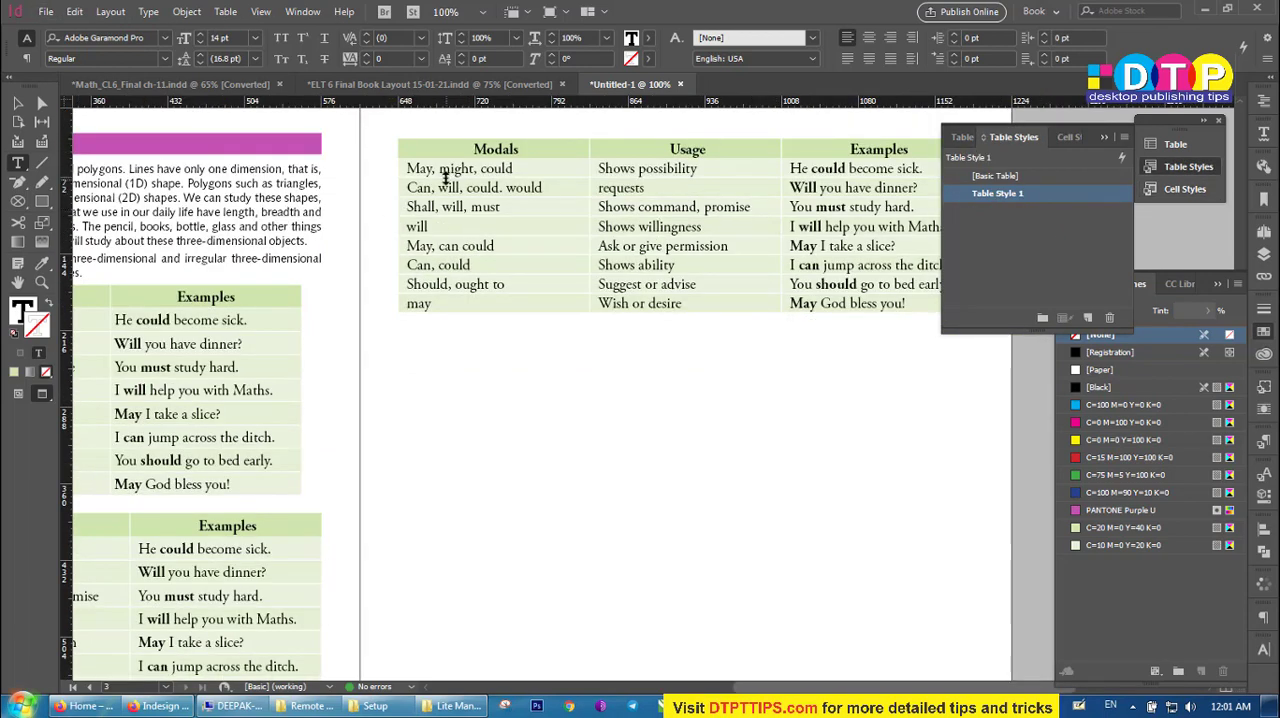
{"action": "double_click", "coordinate": [1005, 194]}
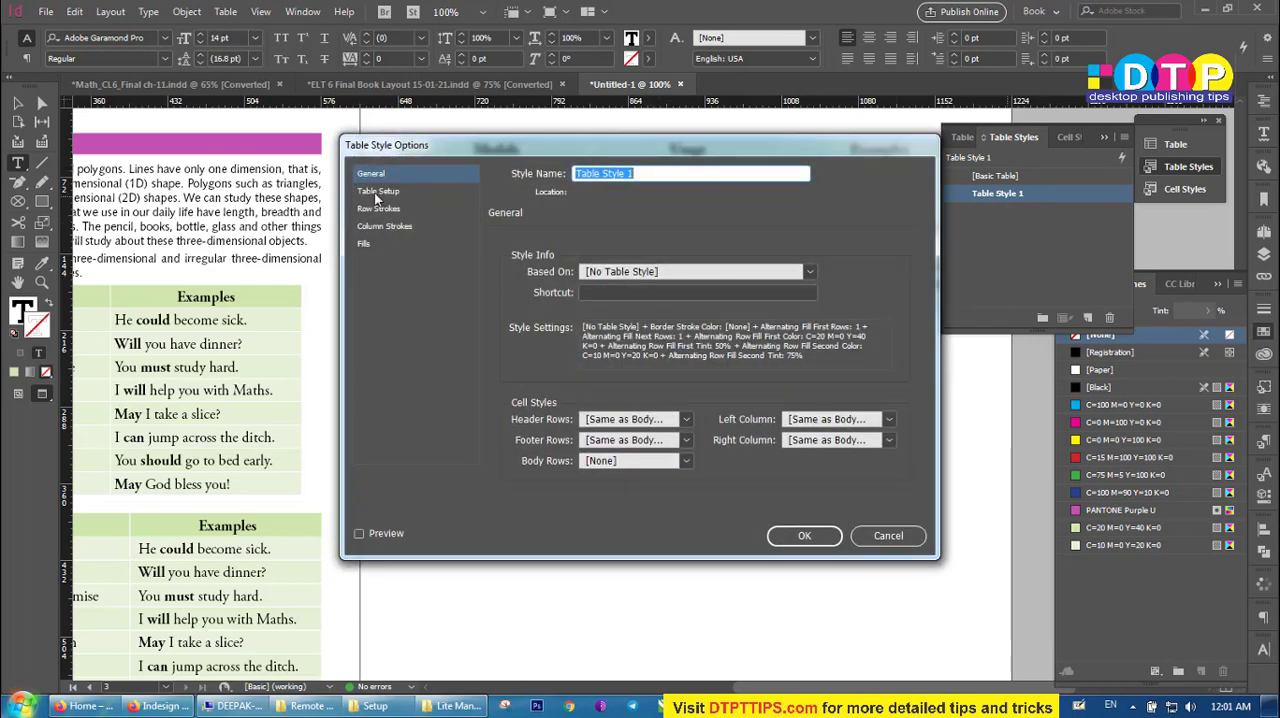
{"action": "left_click", "coordinate": [366, 244]}
{"action": "left_click", "coordinate": [688, 329]}
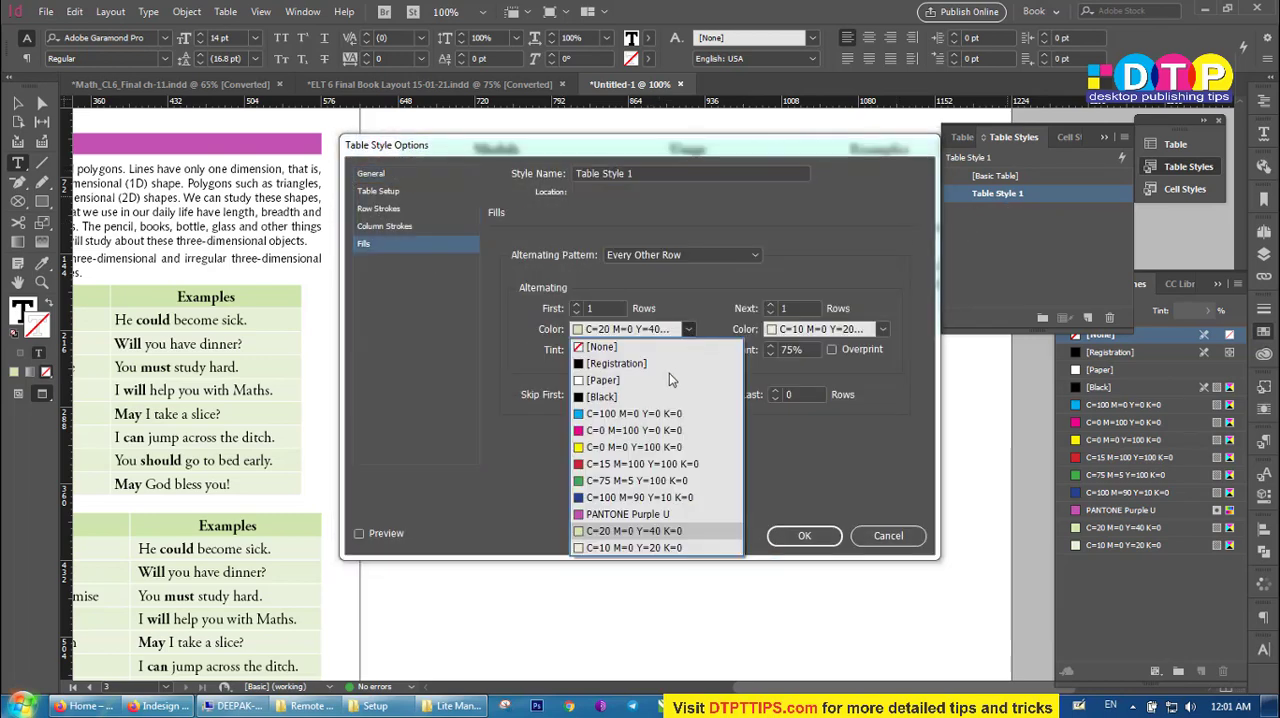
{"action": "left_click", "coordinate": [630, 414]}
{"action": "double_click", "coordinate": [611, 348]}
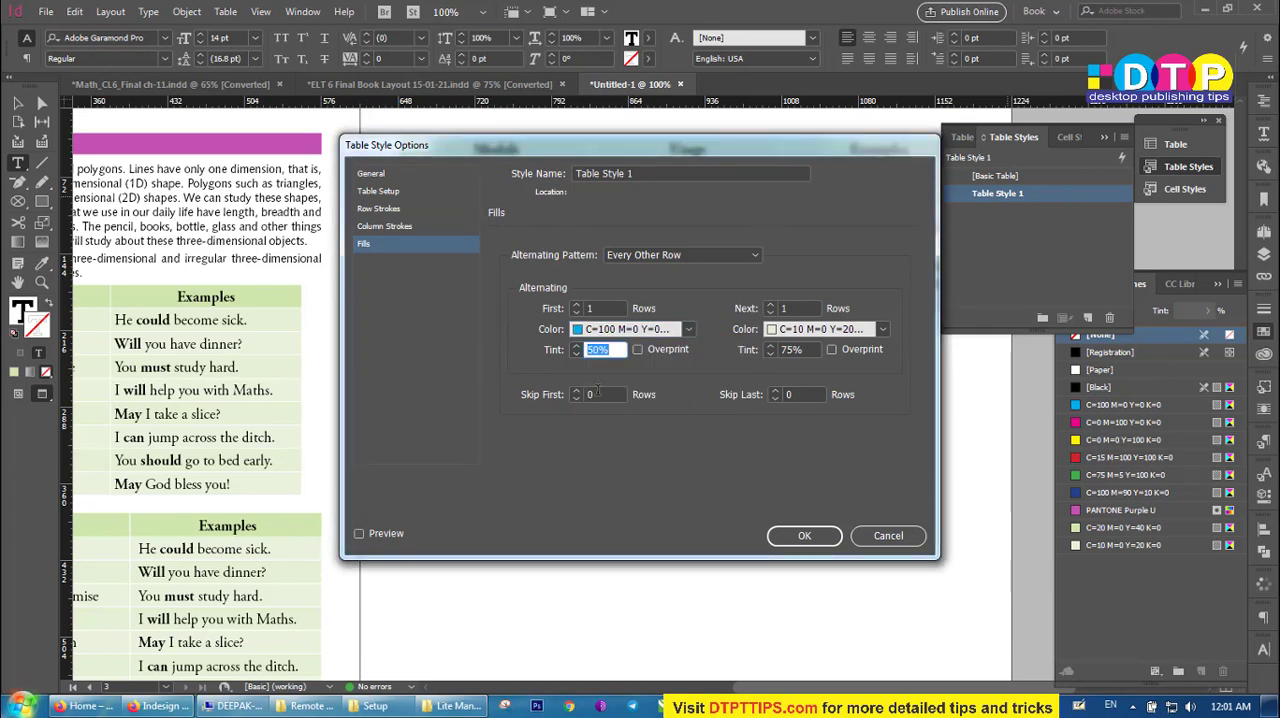
{"action": "type", "text": "25"}
{"action": "left_click", "coordinate": [359, 533]}
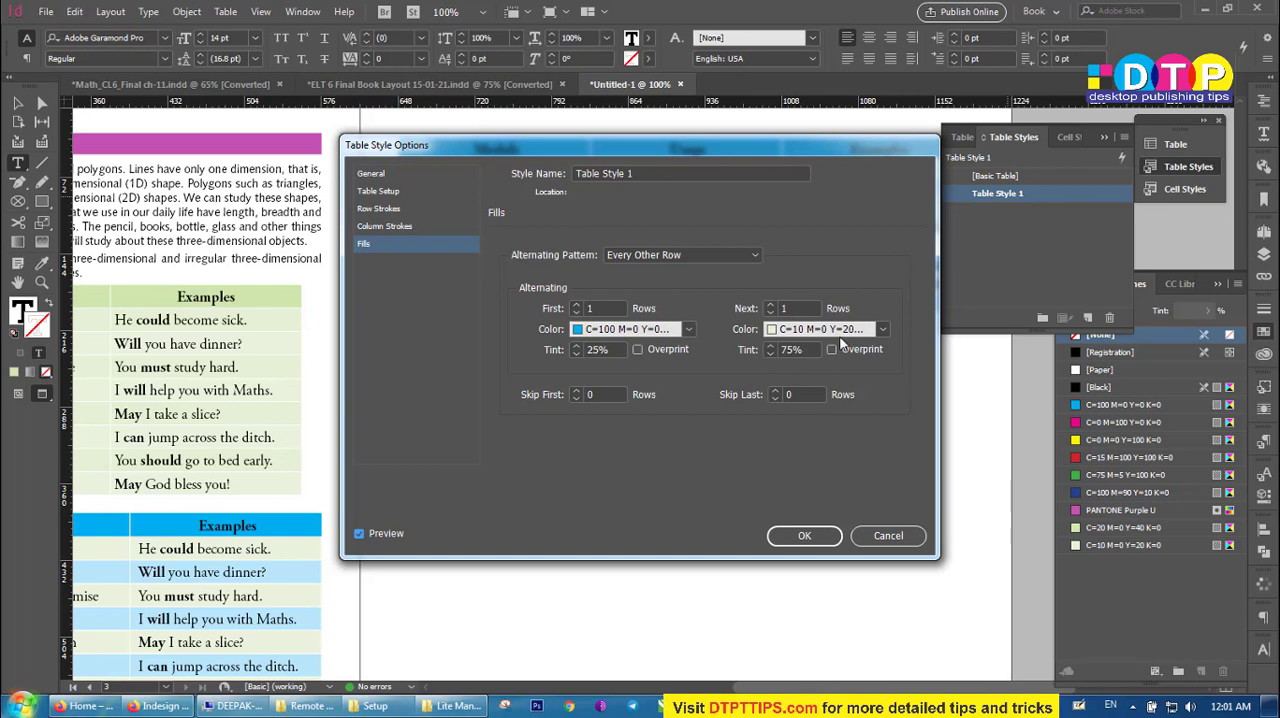
Set Table Style 1's second alternating row fill to C=100 M=0 Y=0 K=0 with a 10% tint.
{"action": "left_click", "coordinate": [882, 329]}
{"action": "left_click", "coordinate": [826, 413]}
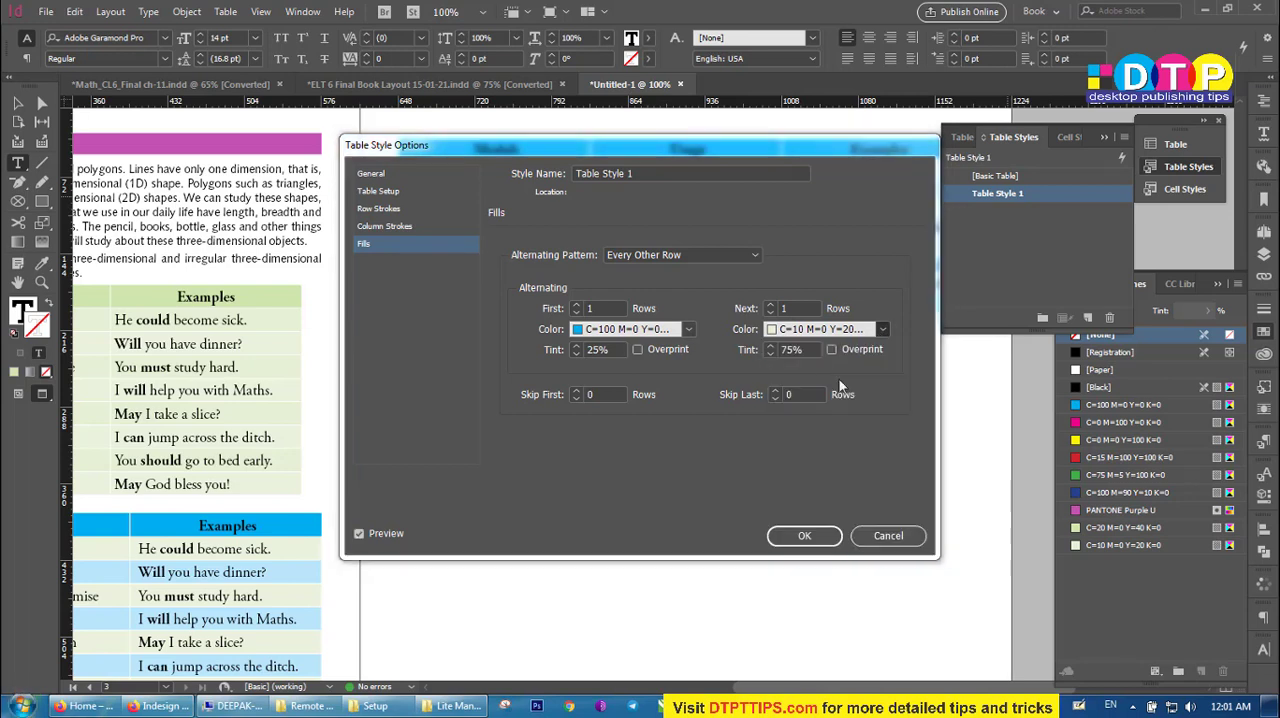
{"action": "double_click", "coordinate": [798, 349]}
{"action": "type", "text": "10"}
{"action": "key", "text": "Tab"}
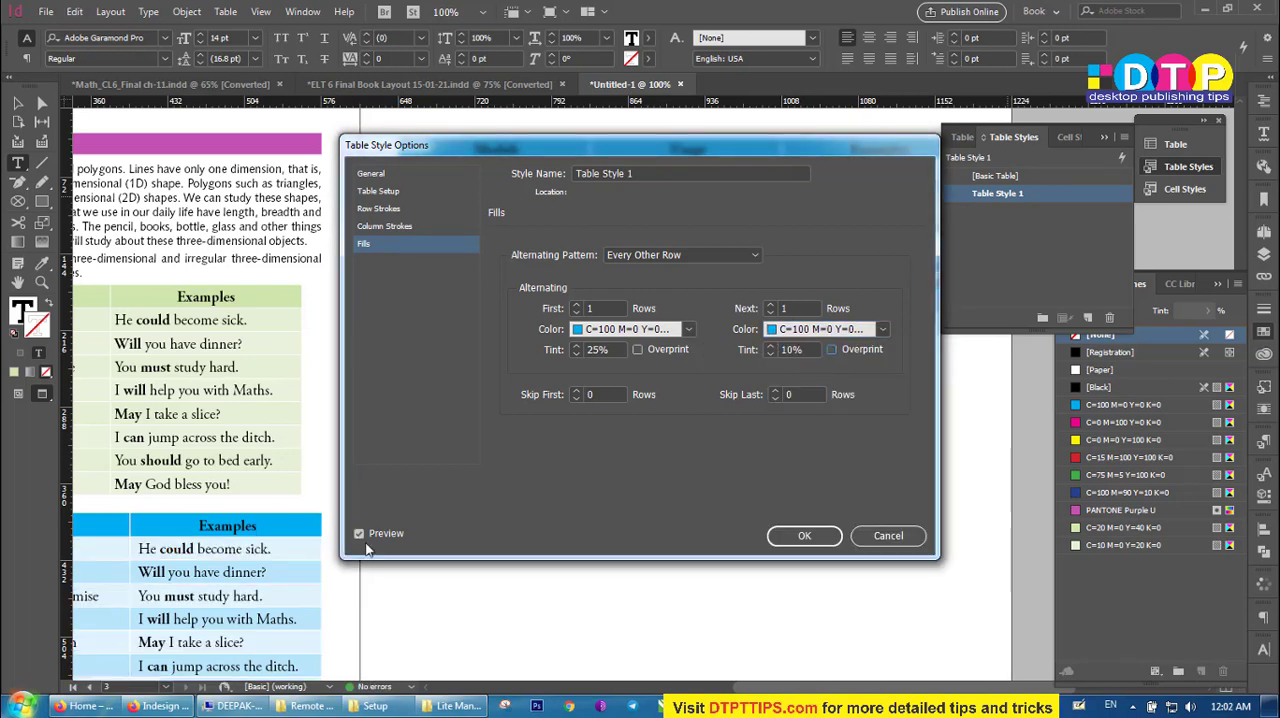
Try tints of 15% and 25% for the second alternating row fill of Table Style 1.
{"action": "left_click_drag", "start_coordinate": [808, 350], "coordinate": [684, 330]}
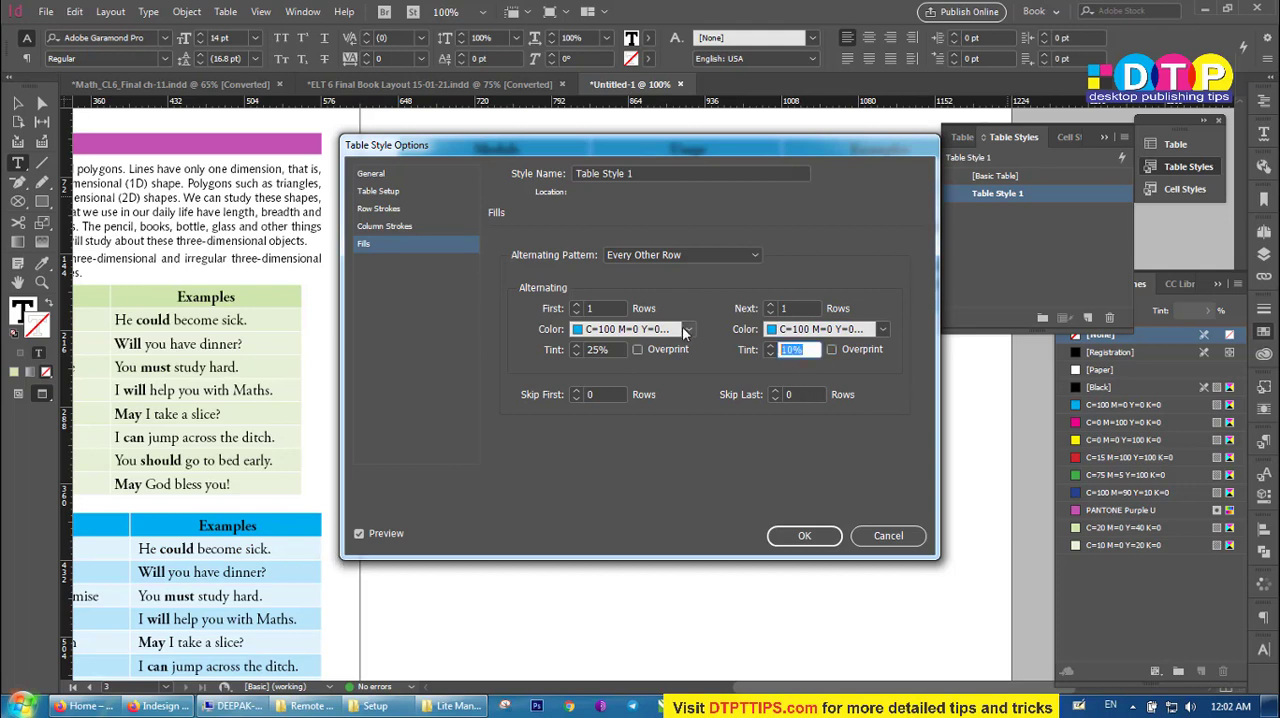
{"action": "type", "text": "15"}
{"action": "key", "text": "Tab"}
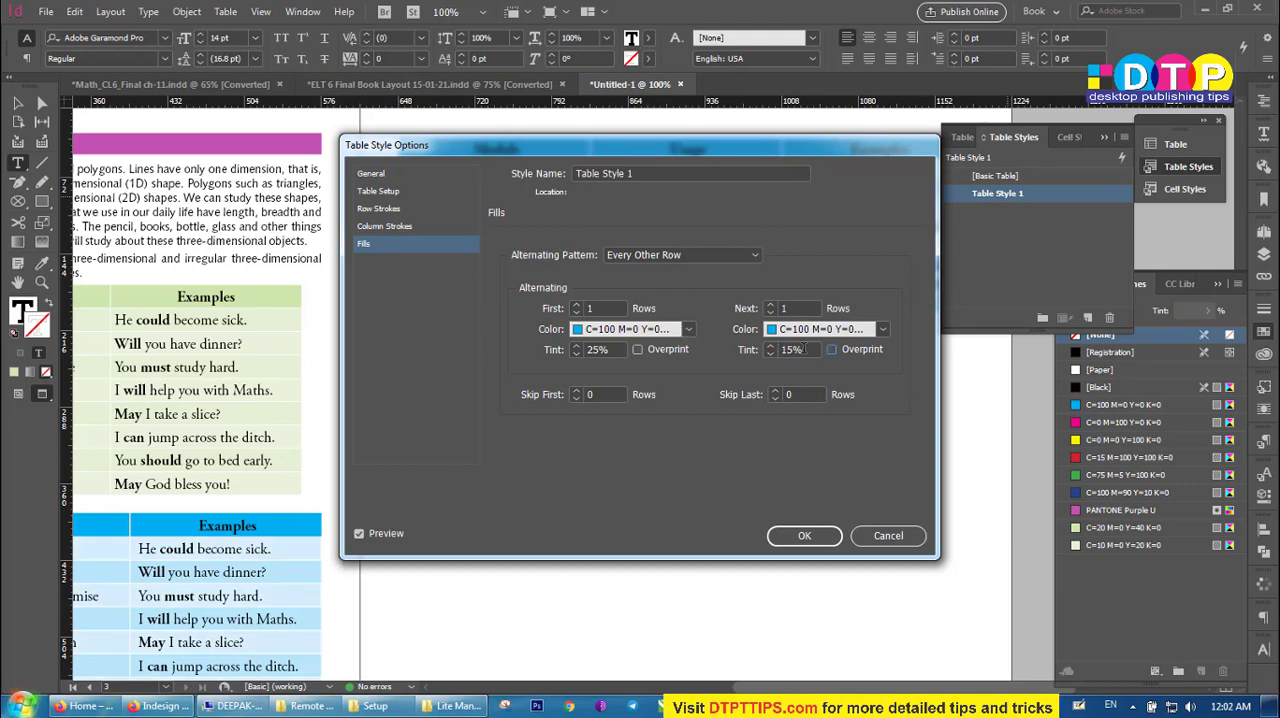
{"action": "left_click_drag", "start_coordinate": [811, 350], "coordinate": [671, 348]}
{"action": "type", "text": "25"}
{"action": "key", "text": "Tab"}
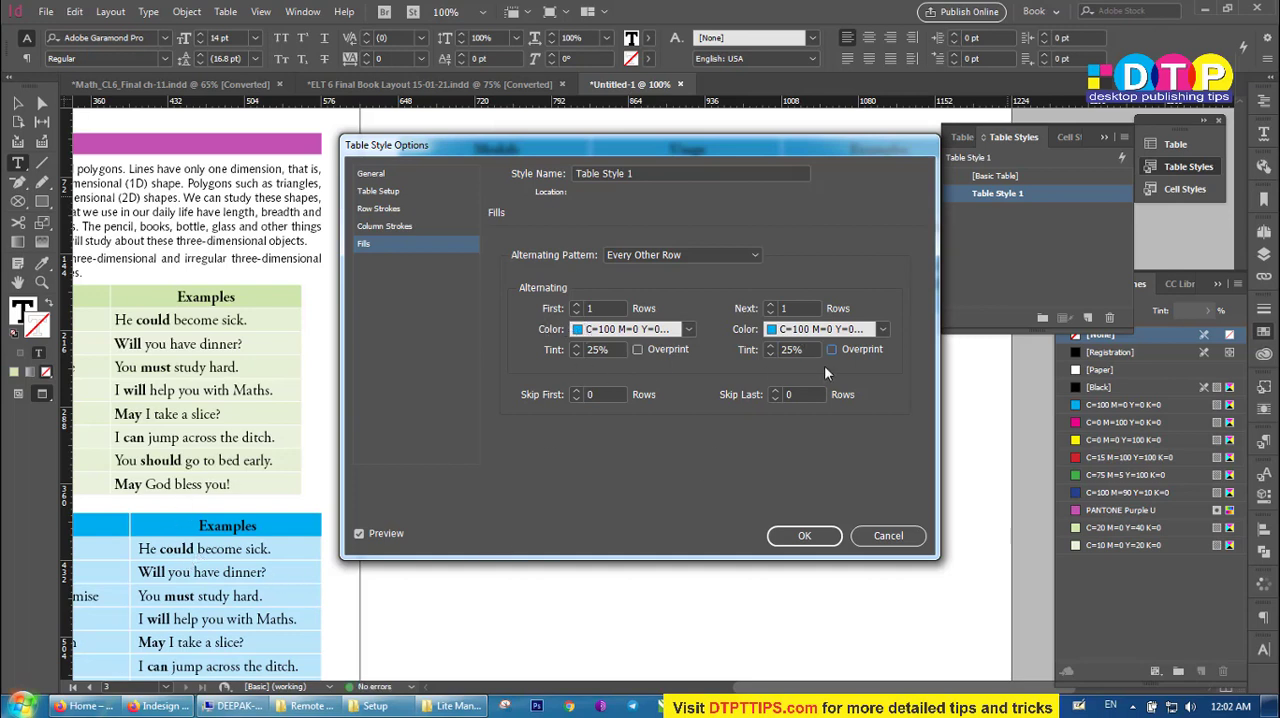
Set the second alternating fill's tint to 35% and save the changes to Table Style 1.
{"action": "left_click_drag", "start_coordinate": [810, 350], "coordinate": [607, 358]}
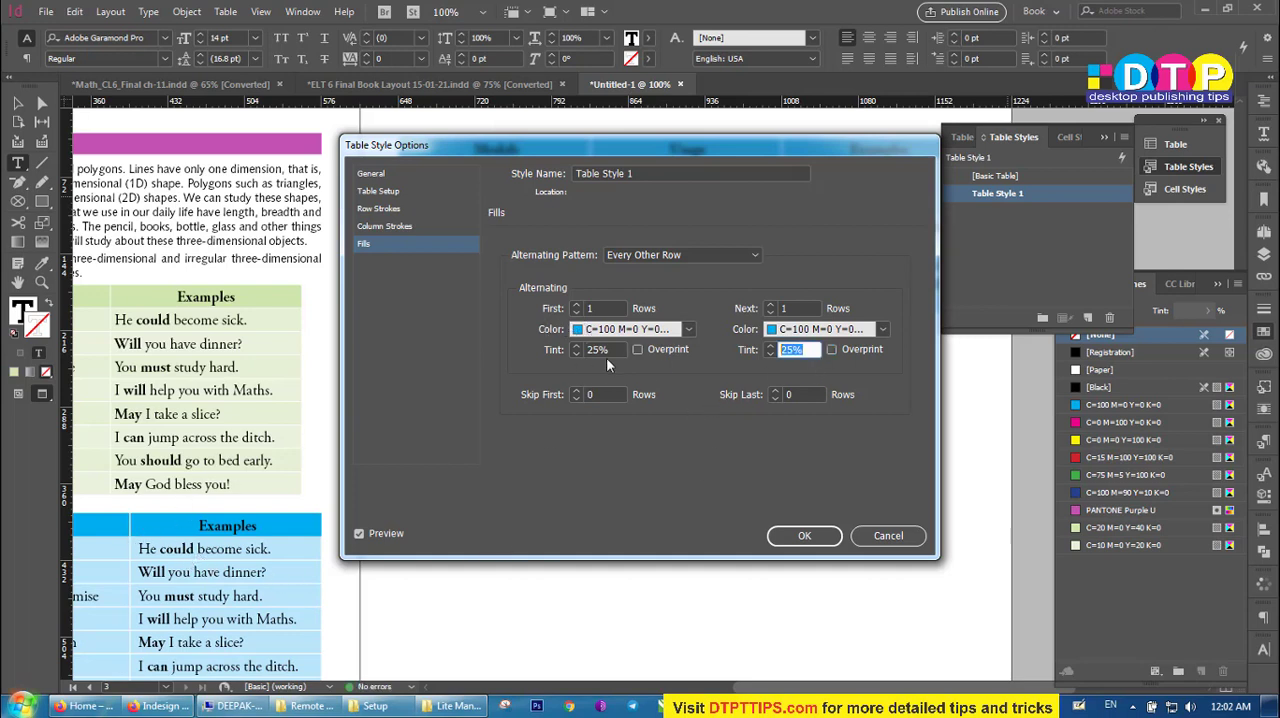
{"action": "type", "text": "35"}
{"action": "key", "text": "Tab"}
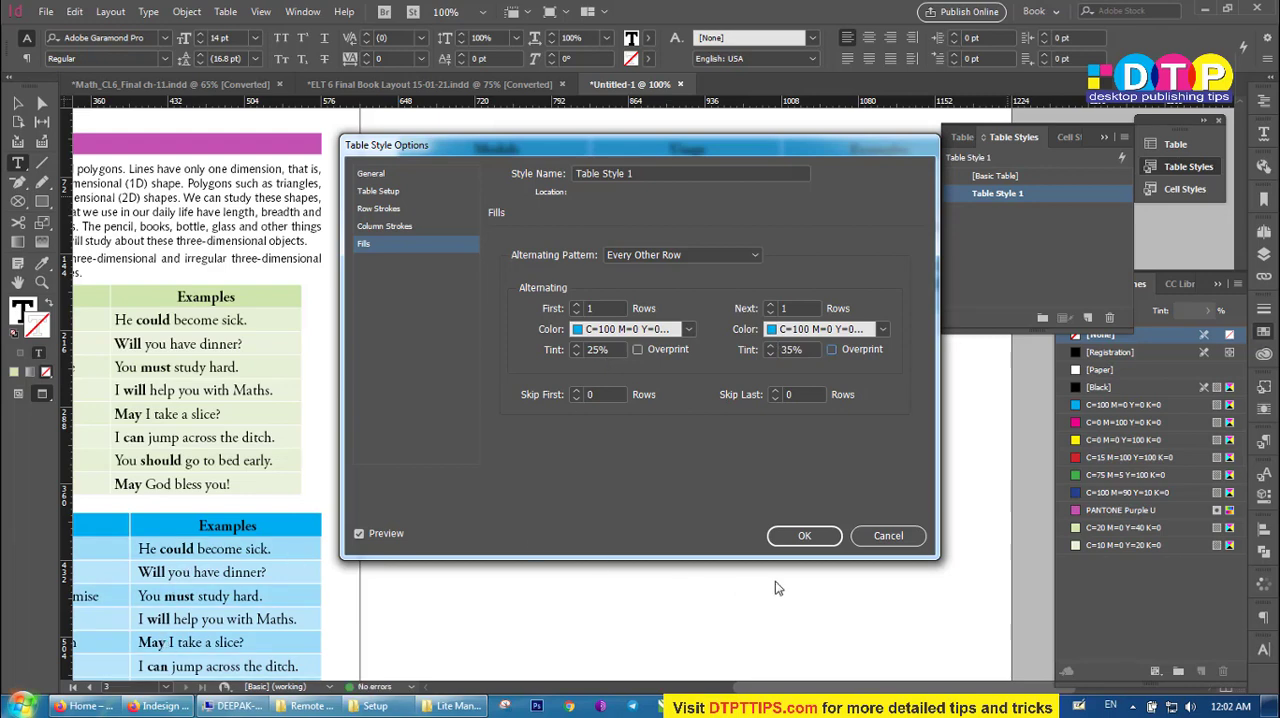
{"action": "left_click", "coordinate": [806, 535]}
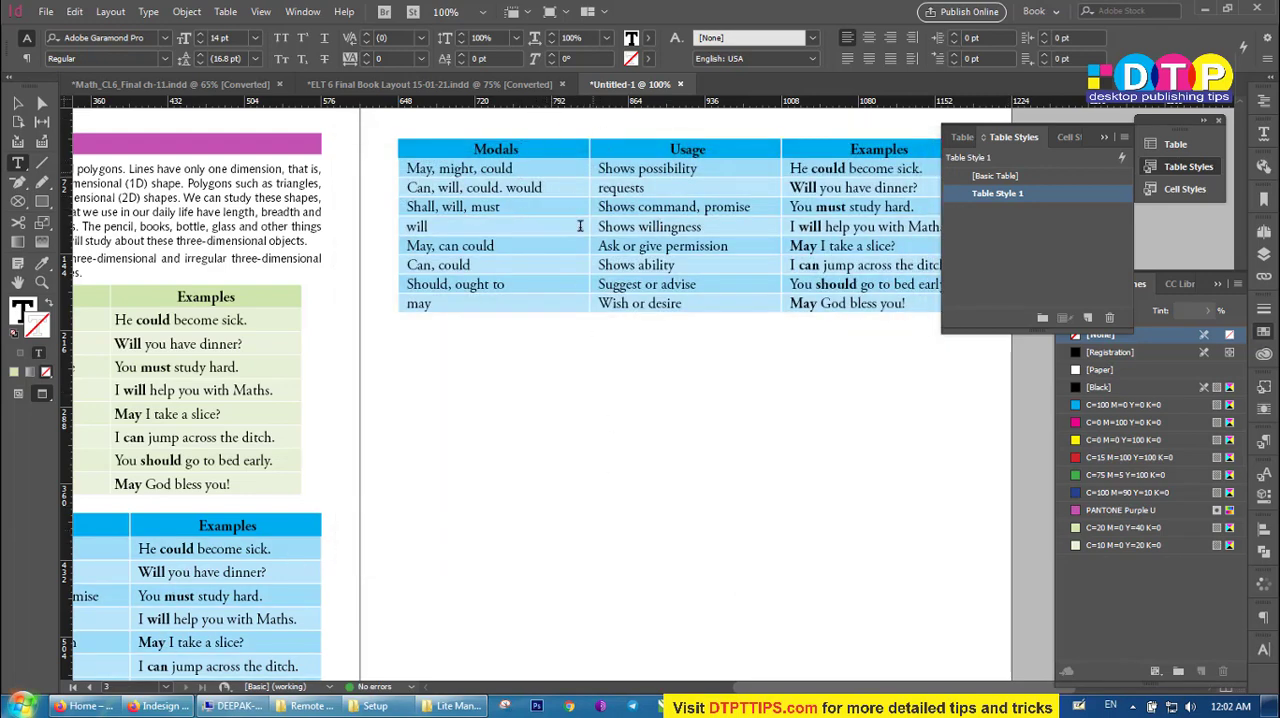
Examine the tables on pages 2 and 3 to see where the edited table style takes effect.
{"action": "left_click", "coordinate": [659, 226]}
{"action": "scroll", "coordinate": [213, 384], "scroll_direction": "left", "scroll_amount": 5}
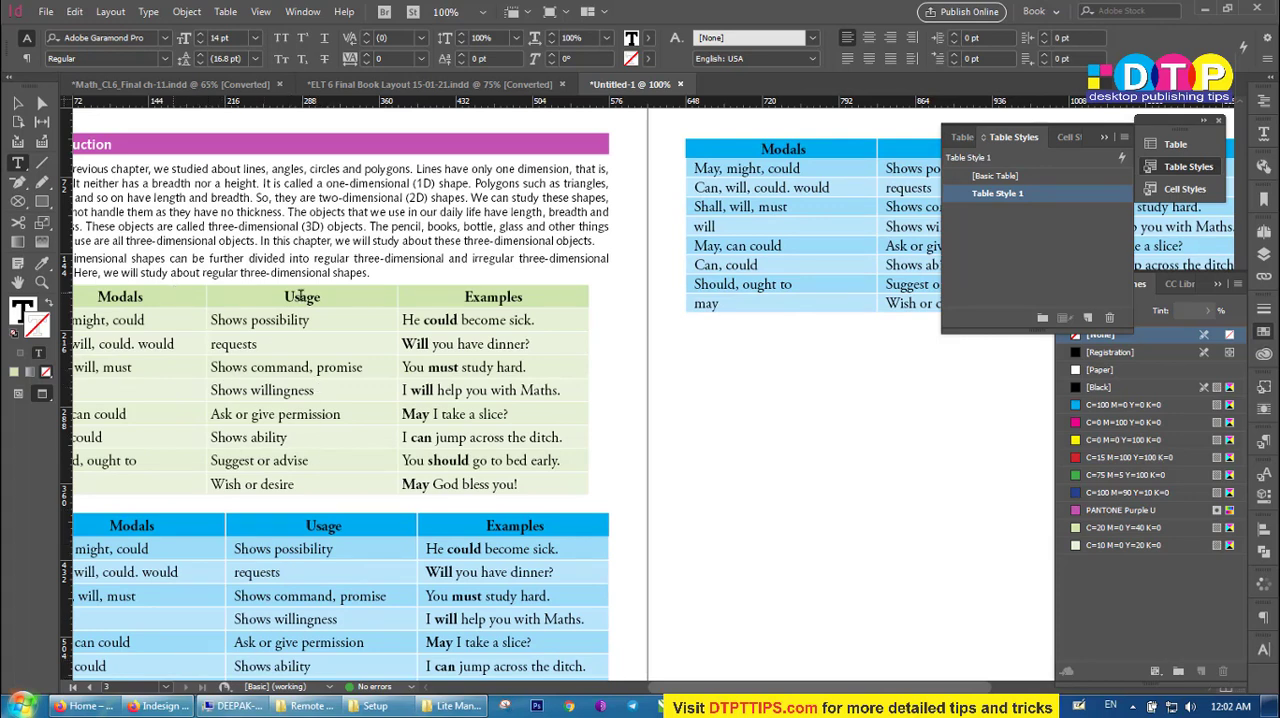
{"action": "scroll", "coordinate": [347, 400], "scroll_direction": "left", "scroll_amount": 5}
{"action": "scroll", "coordinate": [416, 385], "scroll_direction": "down", "scroll_amount": 3}
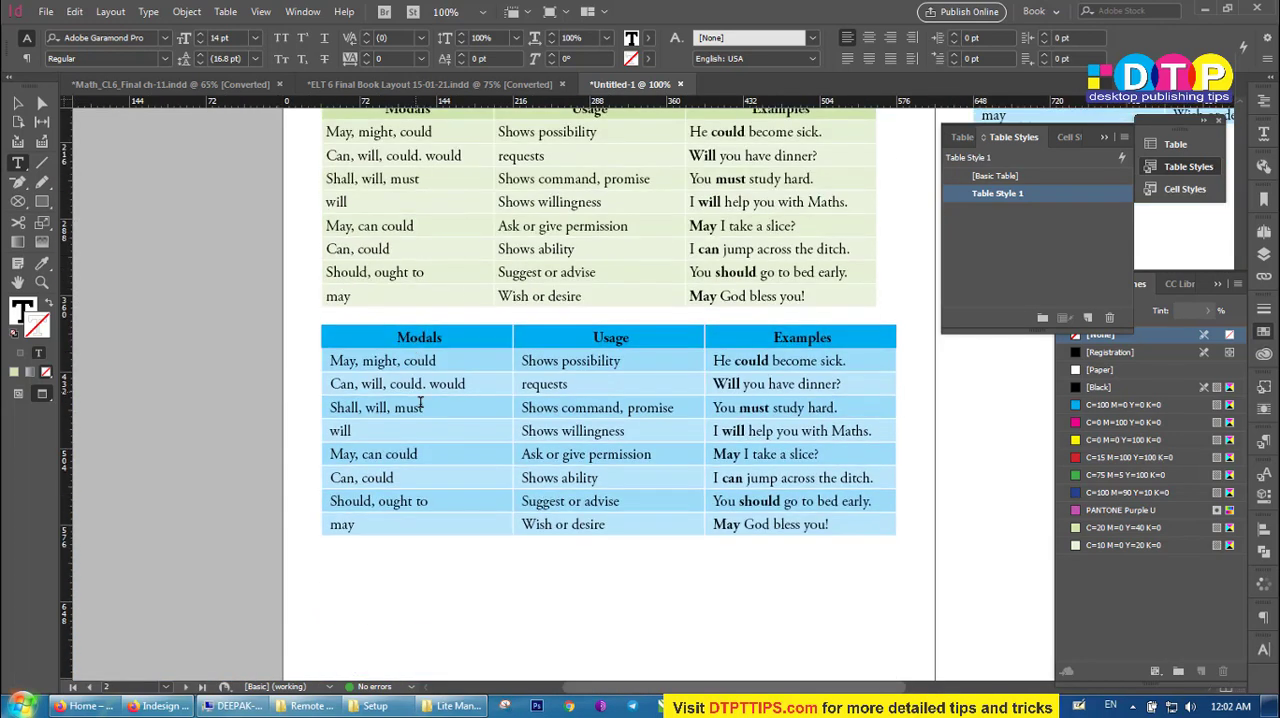
{"action": "scroll", "coordinate": [420, 403], "scroll_direction": "right", "scroll_amount": 5}
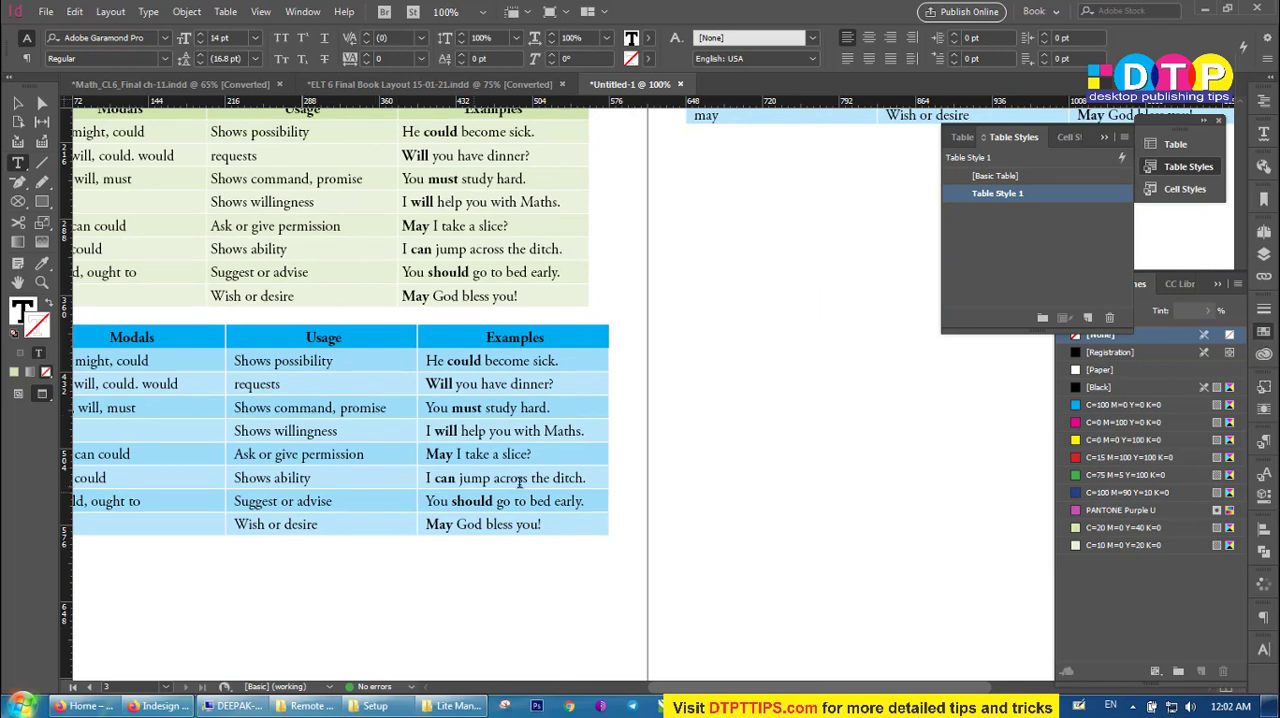
{"action": "scroll", "coordinate": [518, 520], "scroll_direction": "up", "scroll_amount": 4}
{"action": "scroll", "coordinate": [741, 172], "scroll_direction": "right", "scroll_amount": 2}
{"action": "scroll", "coordinate": [741, 172], "scroll_direction": "down", "scroll_amount": 1}
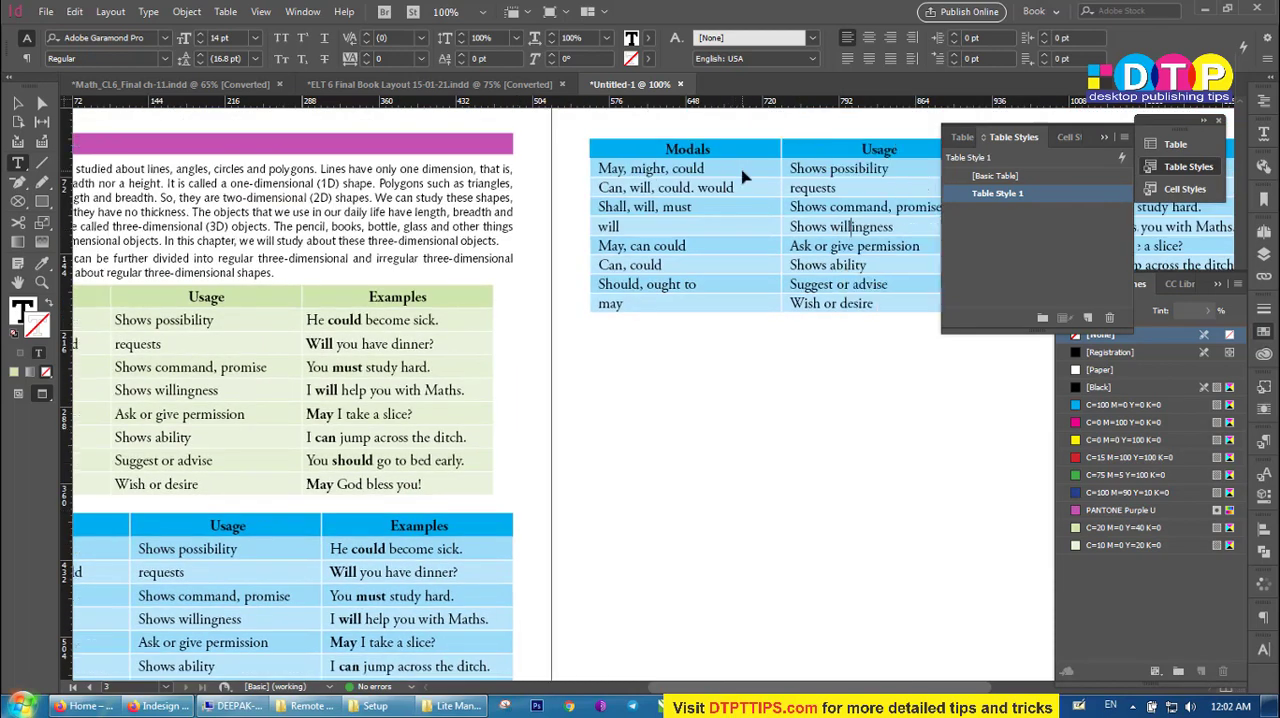
Set the height of all rows in the table on page 3 to at least 22 pt.
{"action": "scroll", "coordinate": [742, 176], "scroll_direction": "right", "scroll_amount": 2}
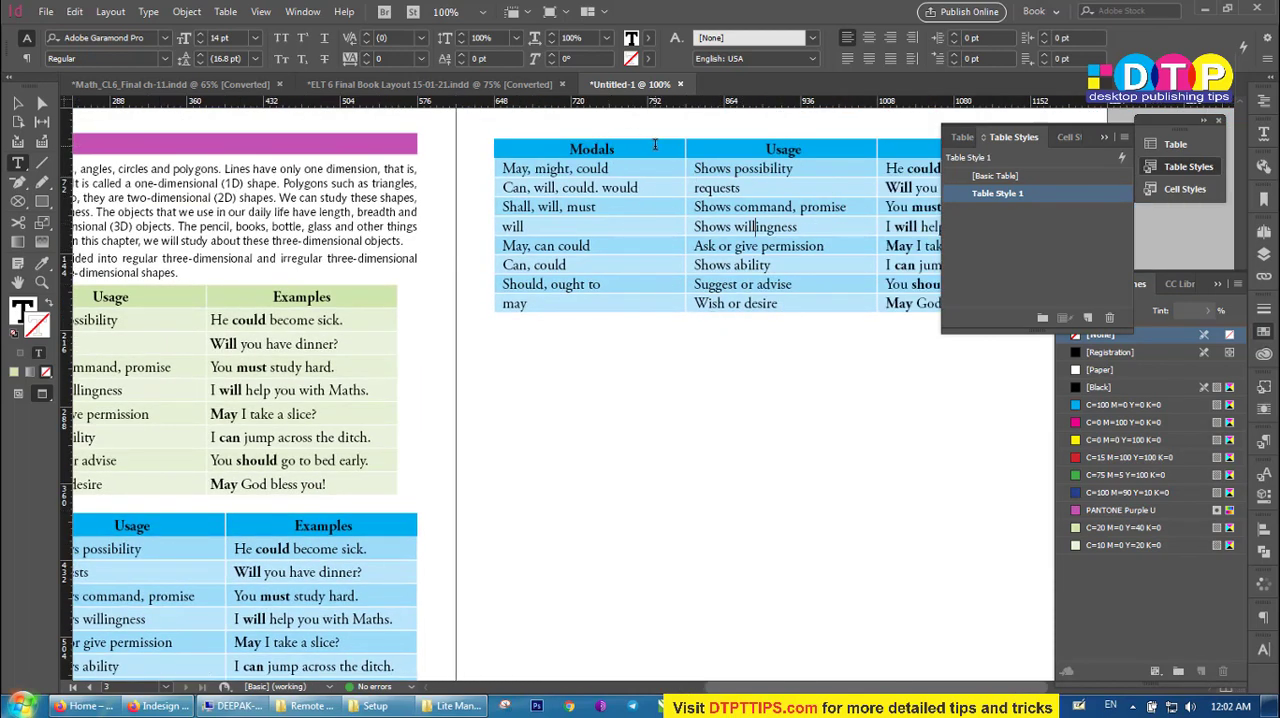
{"action": "left_click_drag", "start_coordinate": [655, 145], "coordinate": [1005, 392]}
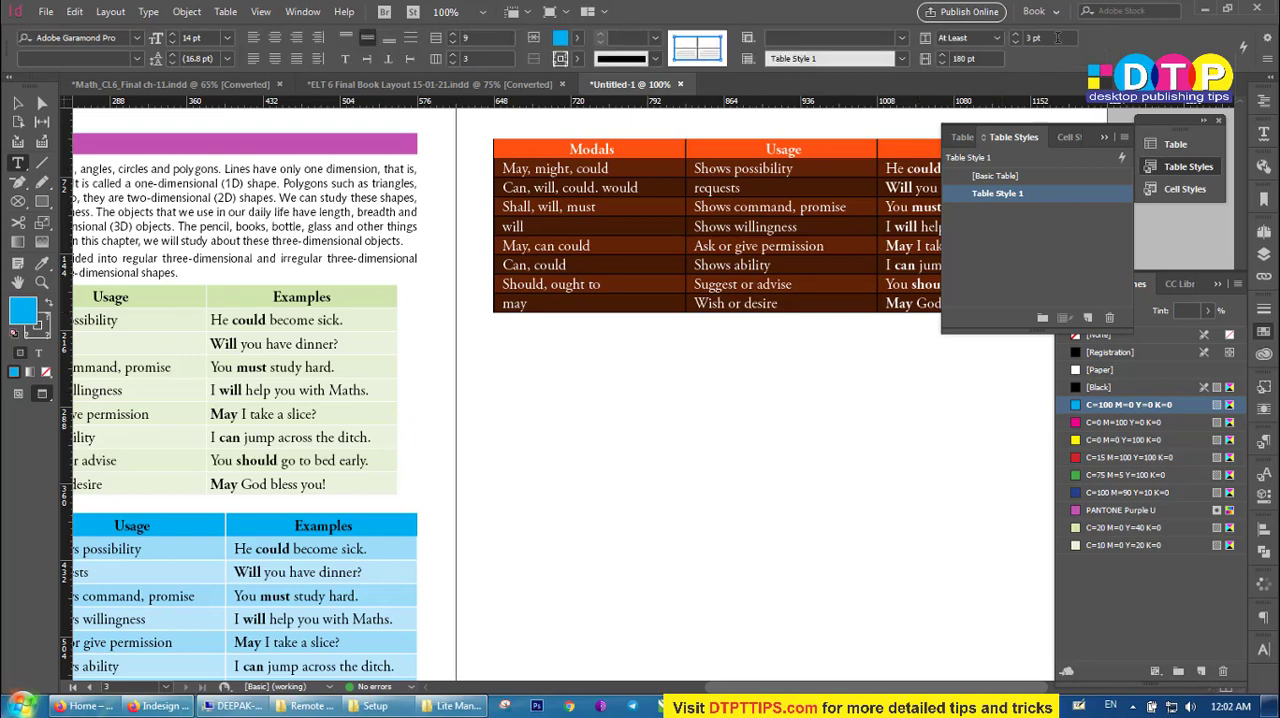
{"action": "left_click_drag", "start_coordinate": [1057, 38], "coordinate": [929, 65]}
{"action": "type", "text": "22"}
{"action": "key", "text": "Return"}
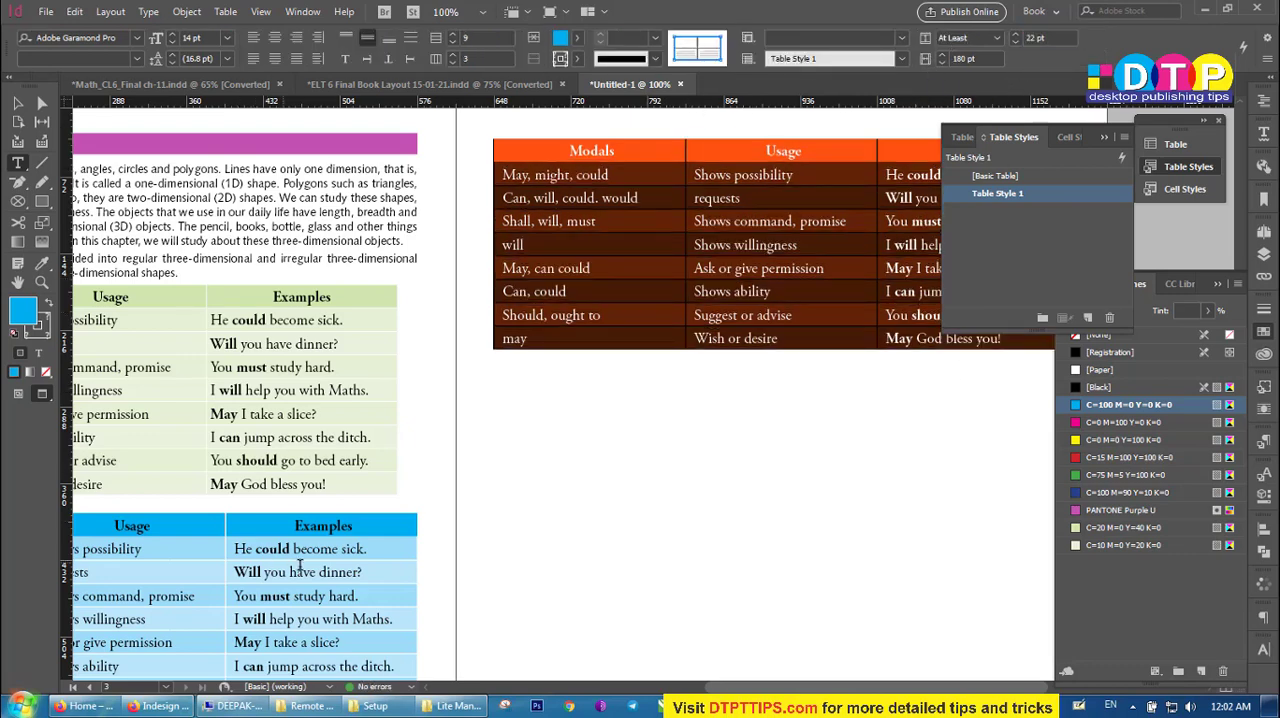
{"action": "left_click", "coordinate": [299, 566]}
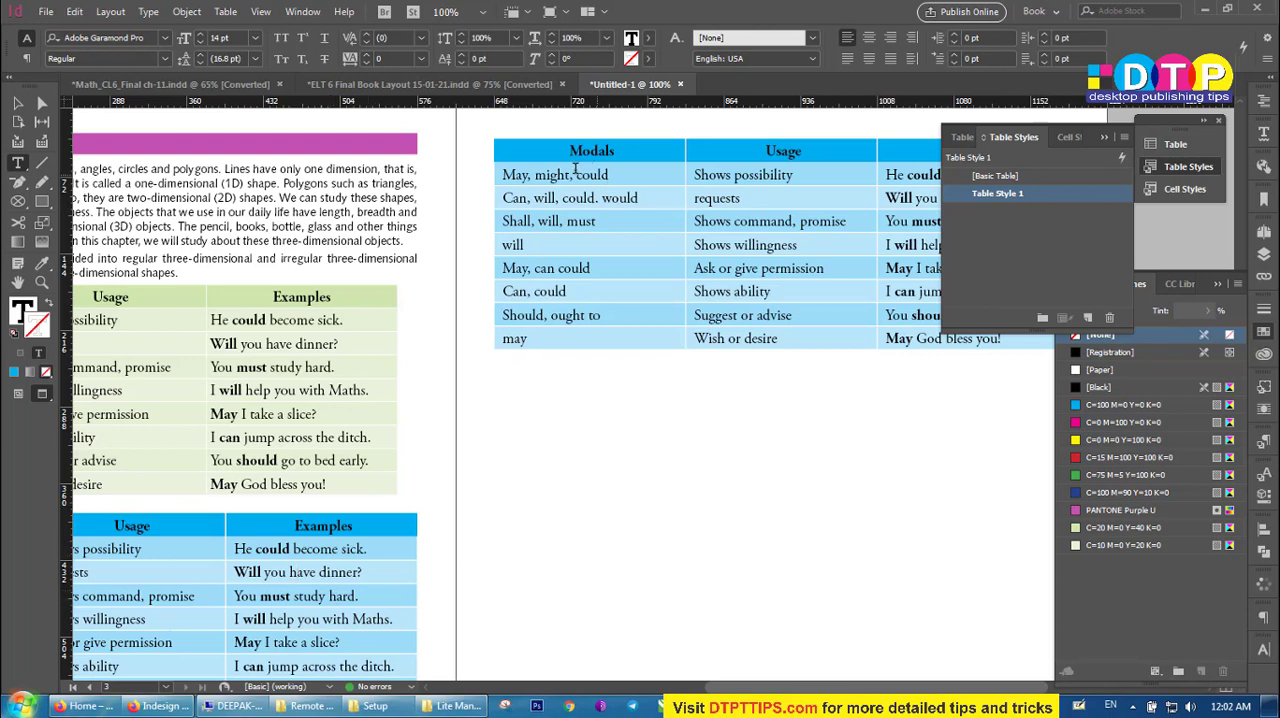
{"action": "left_click_drag", "start_coordinate": [548, 150], "coordinate": [902, 148]}
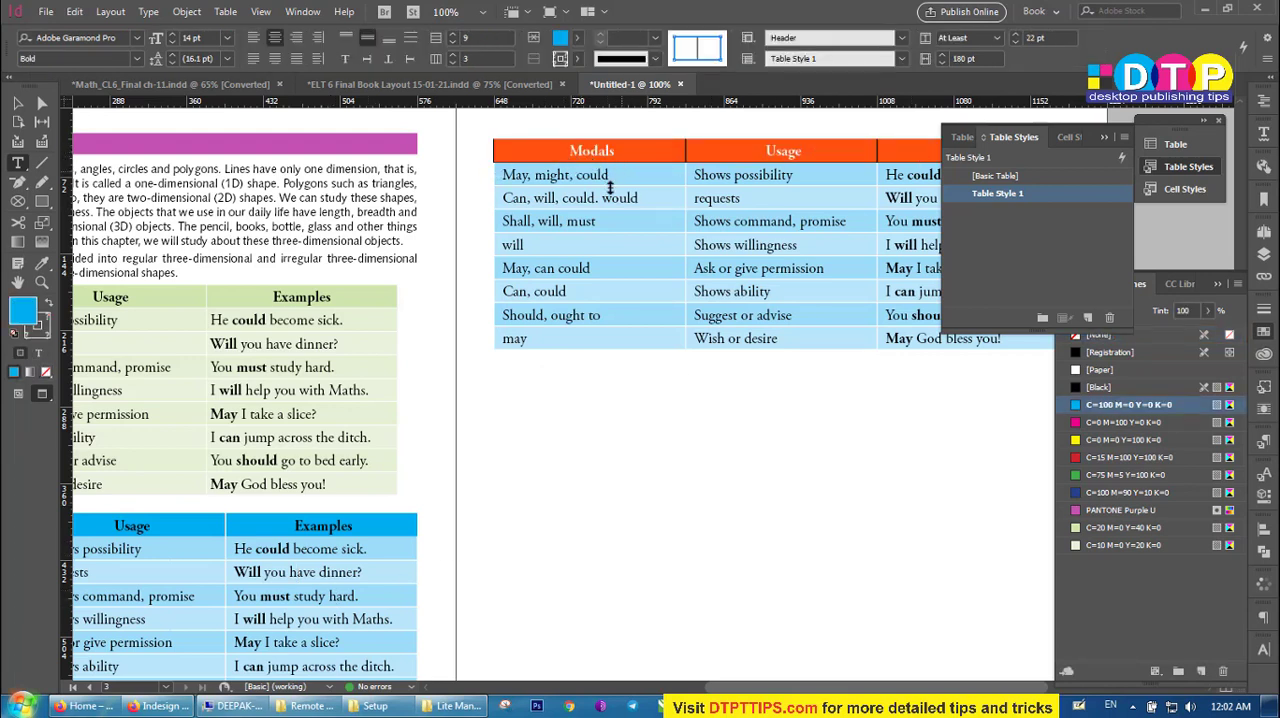
{"action": "left_click", "coordinate": [631, 218]}
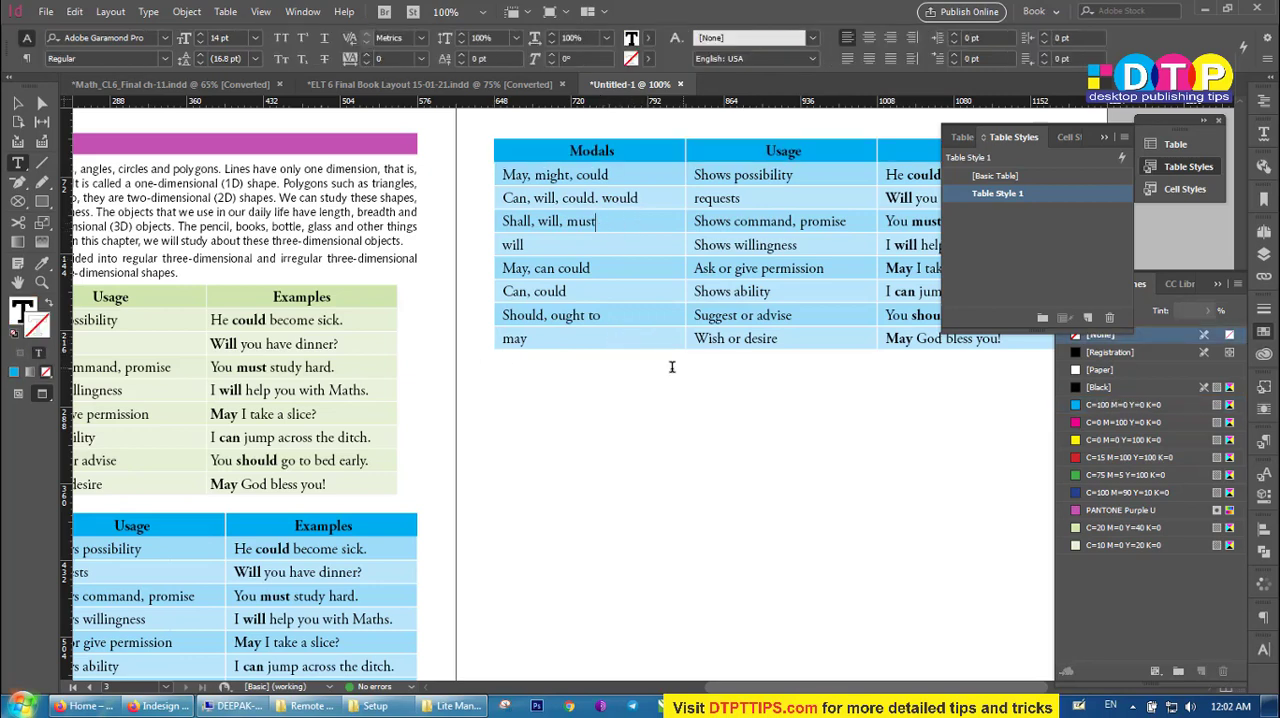
Place the text cursor beside the first, green table on page 2.
{"action": "scroll", "coordinate": [620, 347], "scroll_direction": "down", "scroll_amount": 1}
{"action": "scroll", "coordinate": [541, 441], "scroll_direction": "left", "scroll_amount": 3}
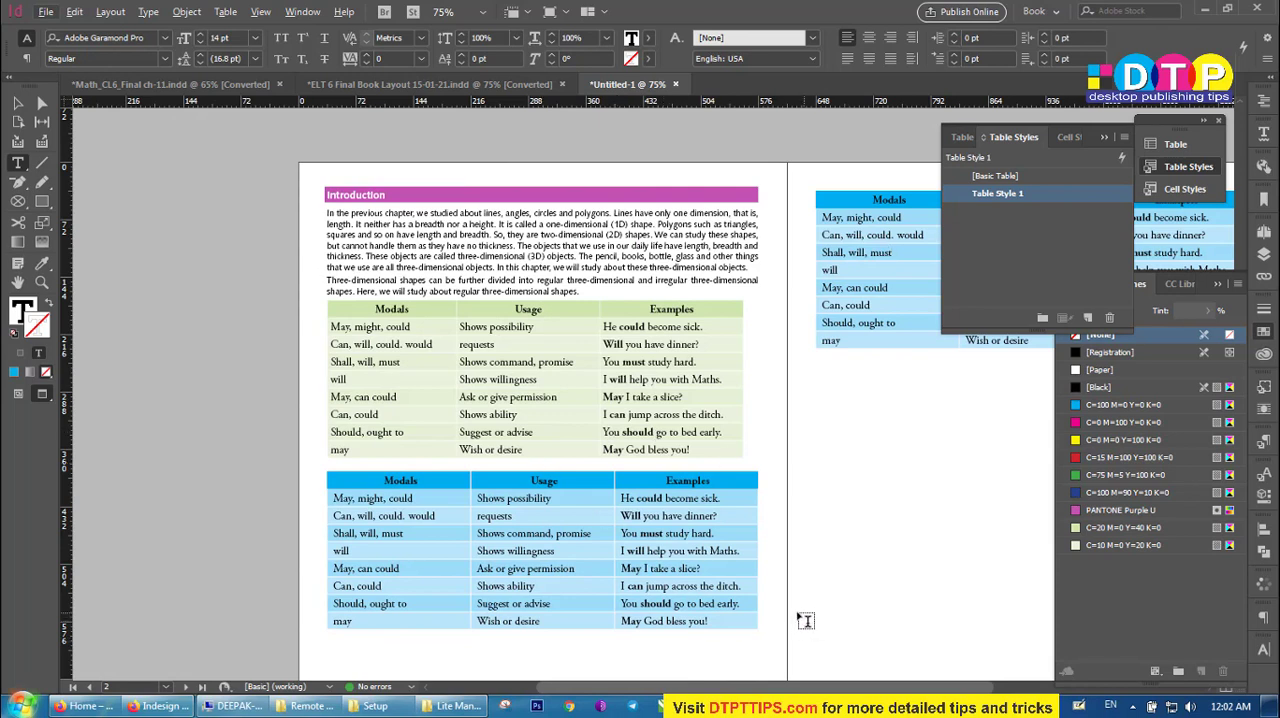
{"action": "left_click", "coordinate": [755, 375]}
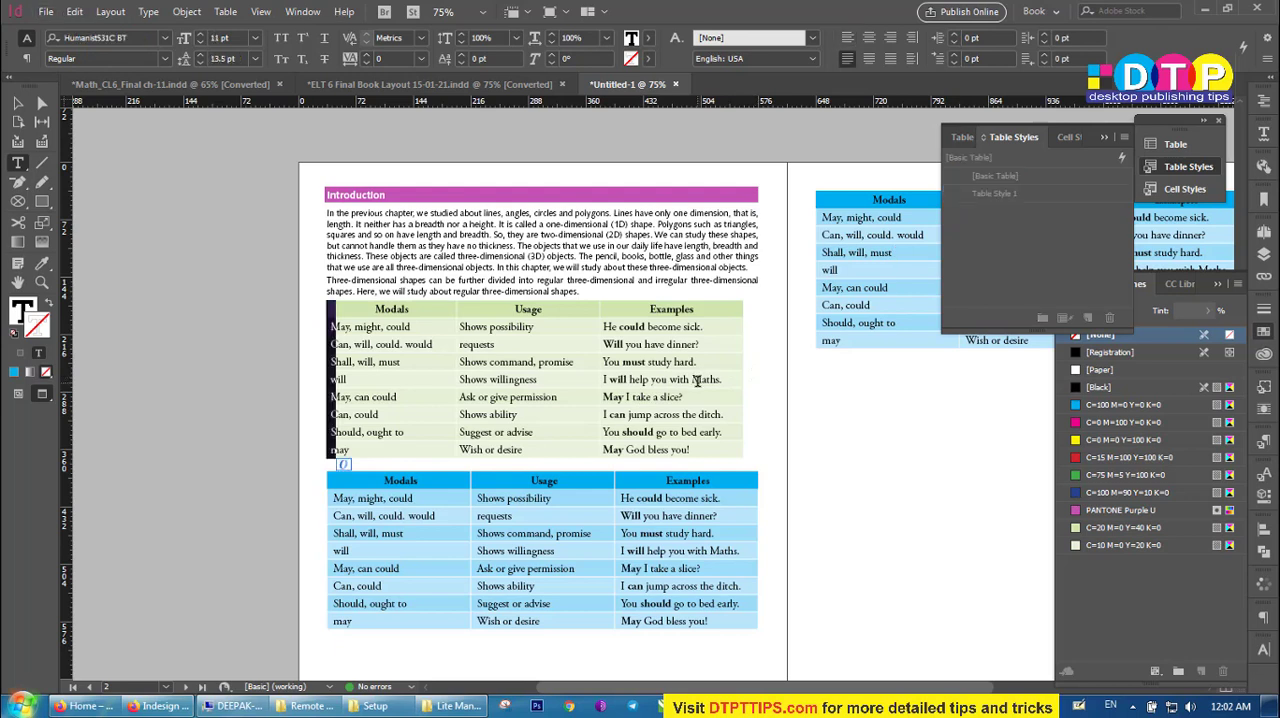